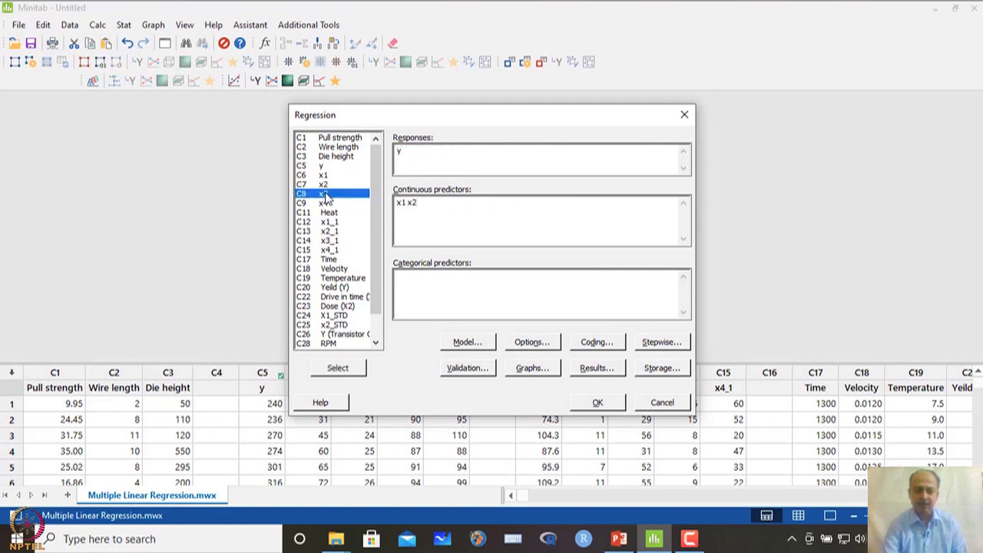
# Complete the continuous predictors with x3 and x4, accept x1 to x4 plus the constant as model terms, and review the options.
pyautogui.doubleClick(324, 203)
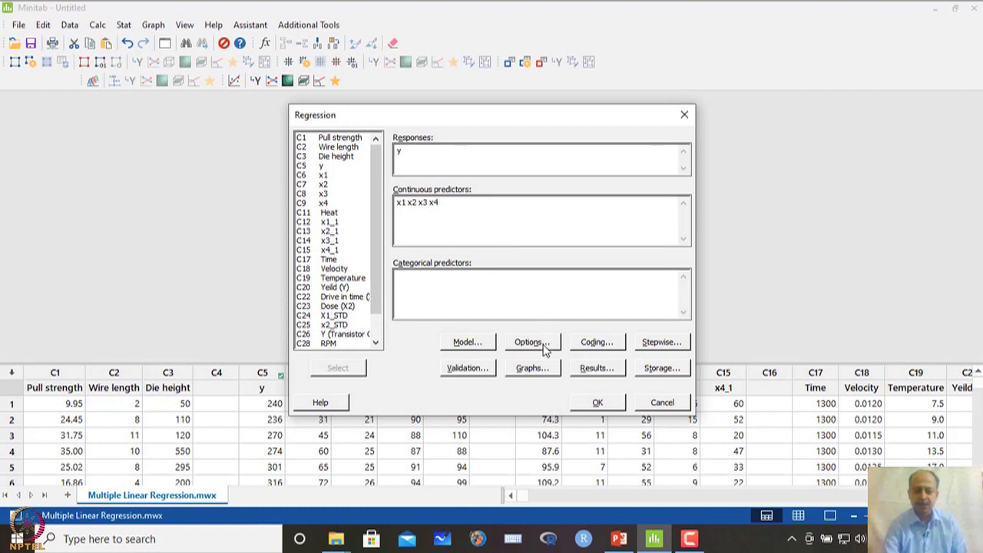
pyautogui.click(469, 343)
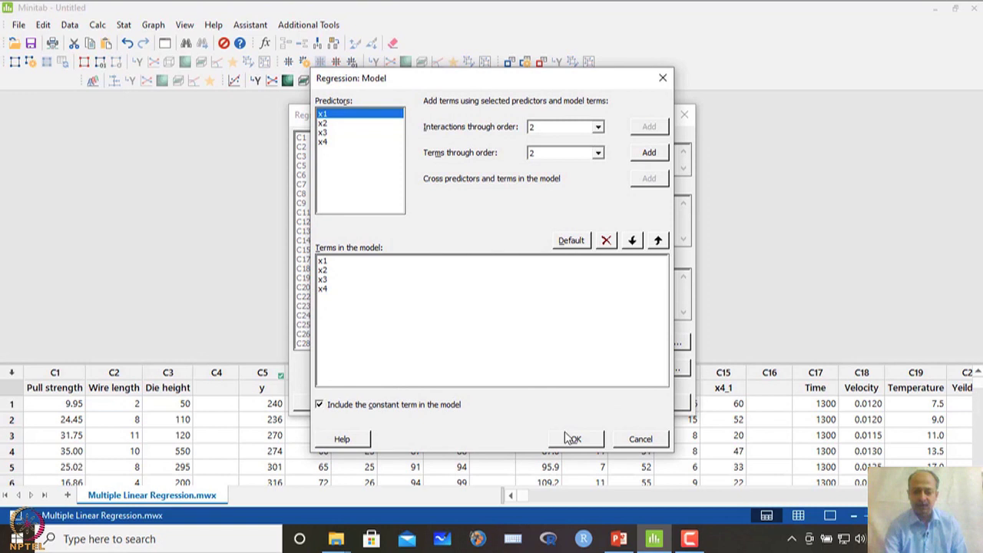
pyautogui.click(575, 439)
pyautogui.click(536, 343)
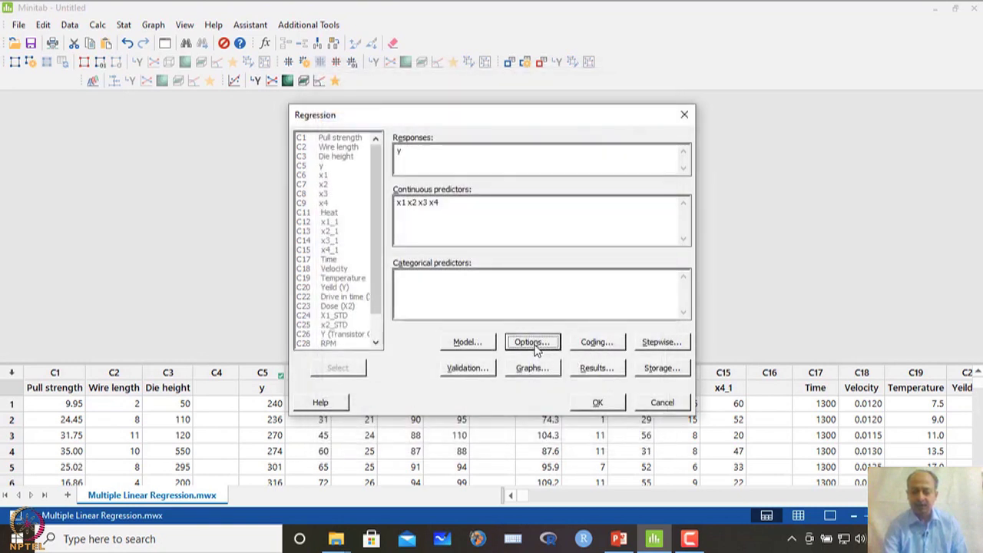
pyautogui.click(582, 374)
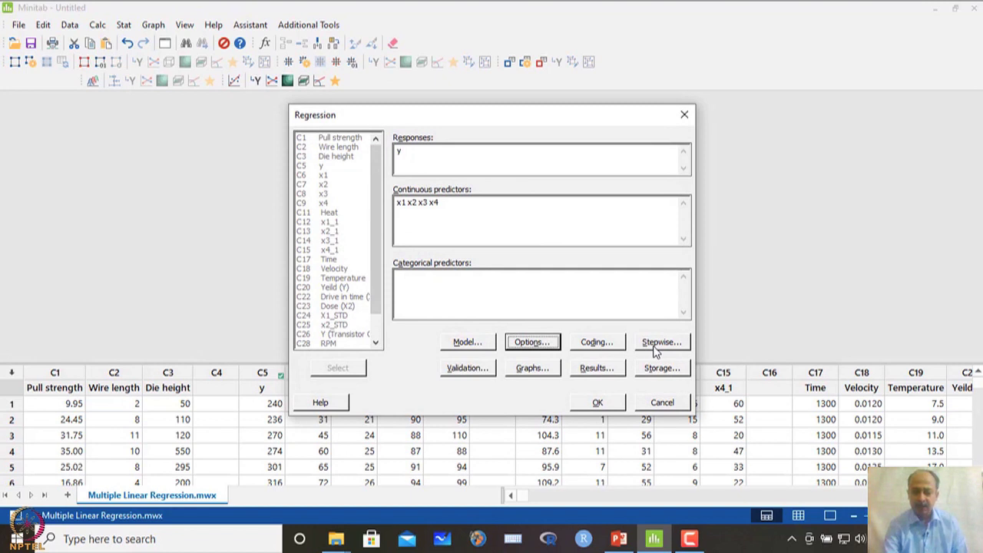
# Set the stepwise method to None for the regression of y on x1, x2, x3 and x4.
pyautogui.click(657, 342)
pyautogui.click(450, 35)
pyautogui.click(449, 47)
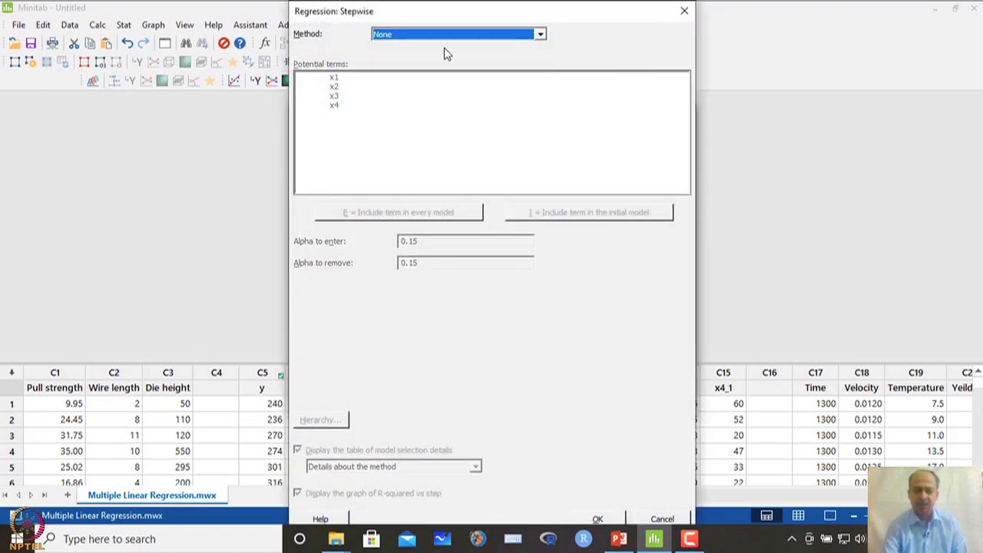
pyautogui.click(599, 519)
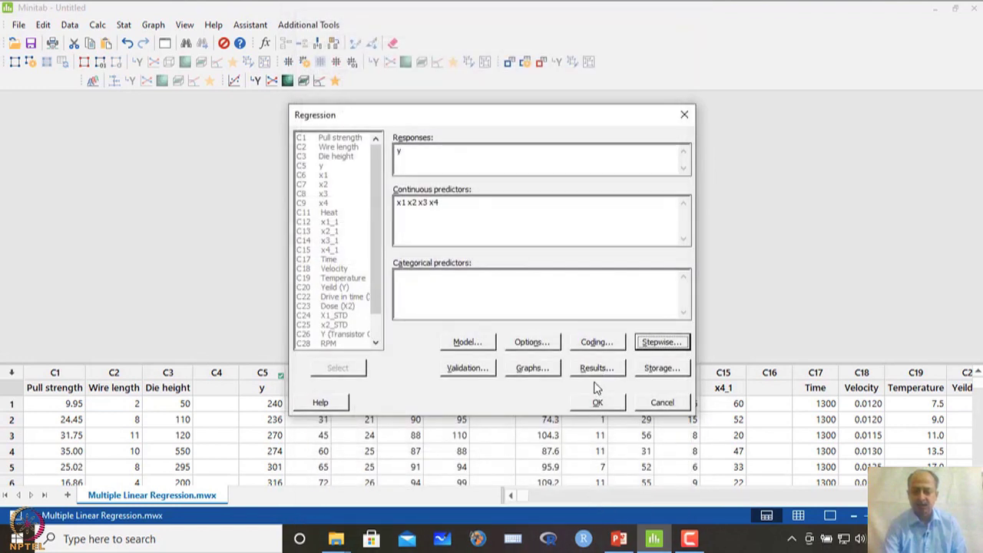
# Accept the normal probability, versus fits and versus order residual plots, and K-fold cross-validation with 10 randomly assigned folds.
pyautogui.click(530, 370)
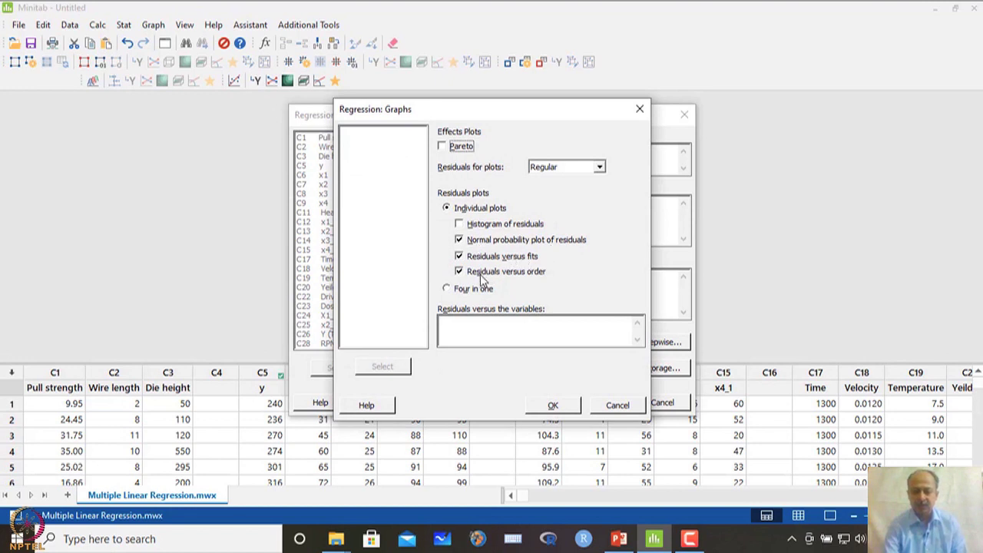
pyautogui.click(561, 406)
pyautogui.click(468, 369)
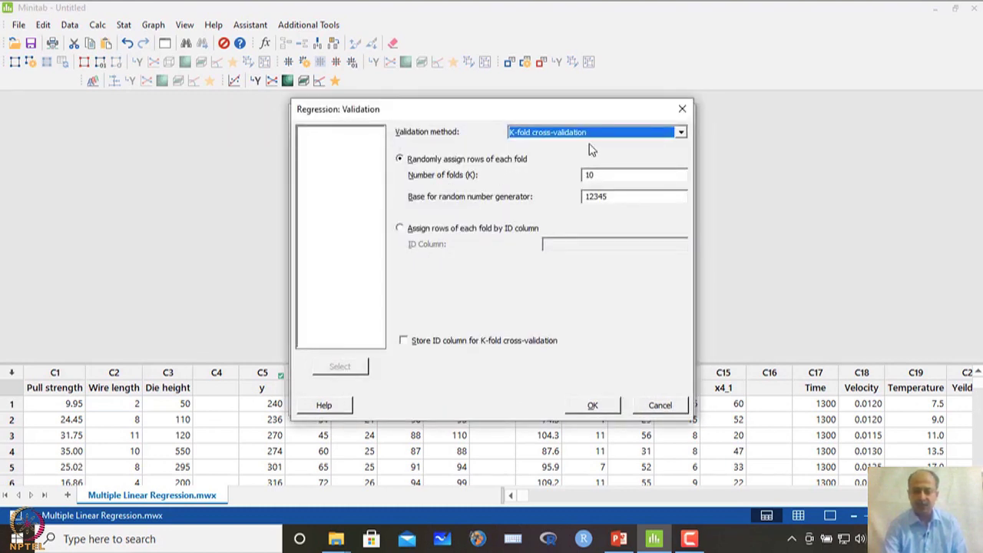
pyautogui.click(599, 407)
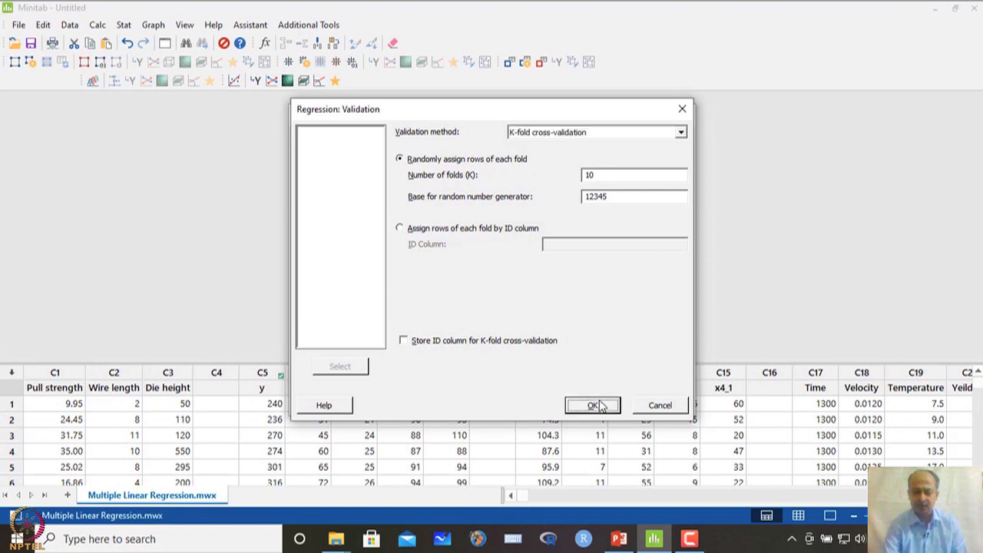
# Accept storage of the standardized residuals and run the regression of y on x1, x2, x3 and x4.
pyautogui.click(662, 370)
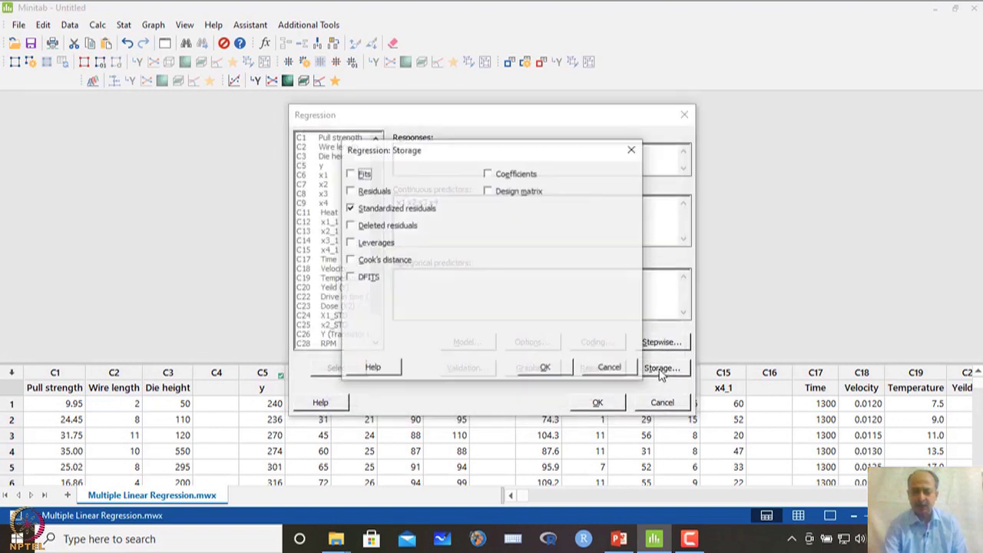
pyautogui.click(546, 369)
pyautogui.click(597, 402)
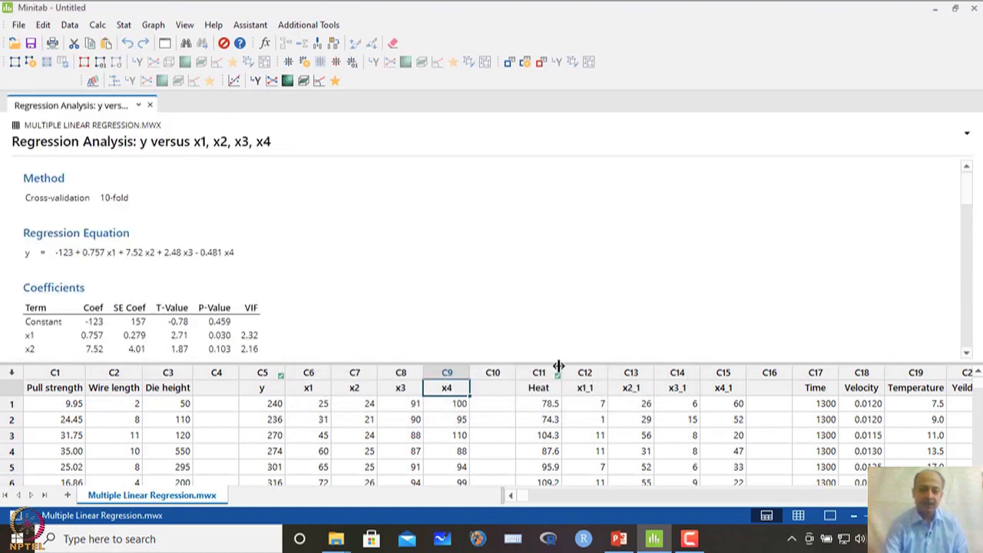
# Examine the four-predictor regression's equation, coefficients with P-values and VIF, model summary and analysis of variance.
pyautogui.scroll(-2, 395, 259)
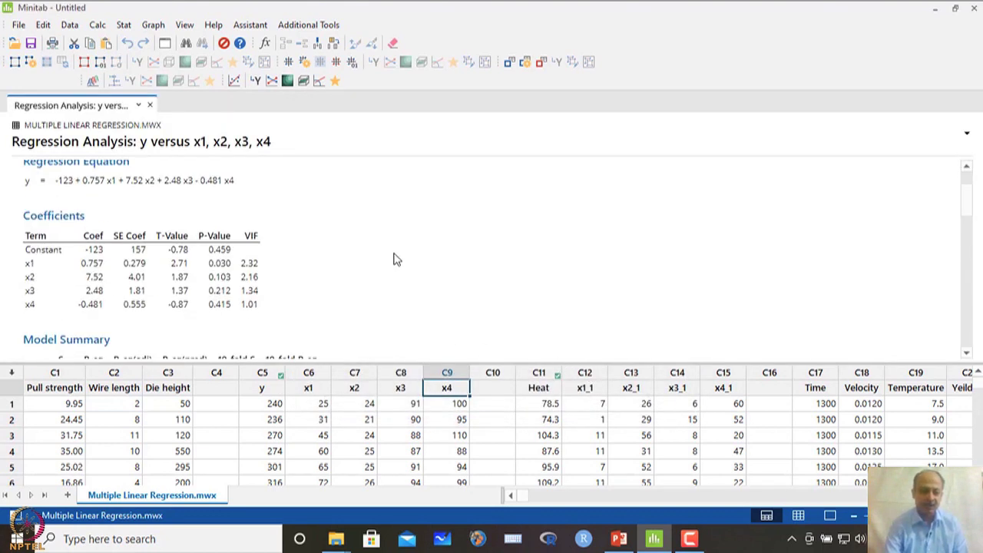
pyautogui.scroll(2, 395, 258)
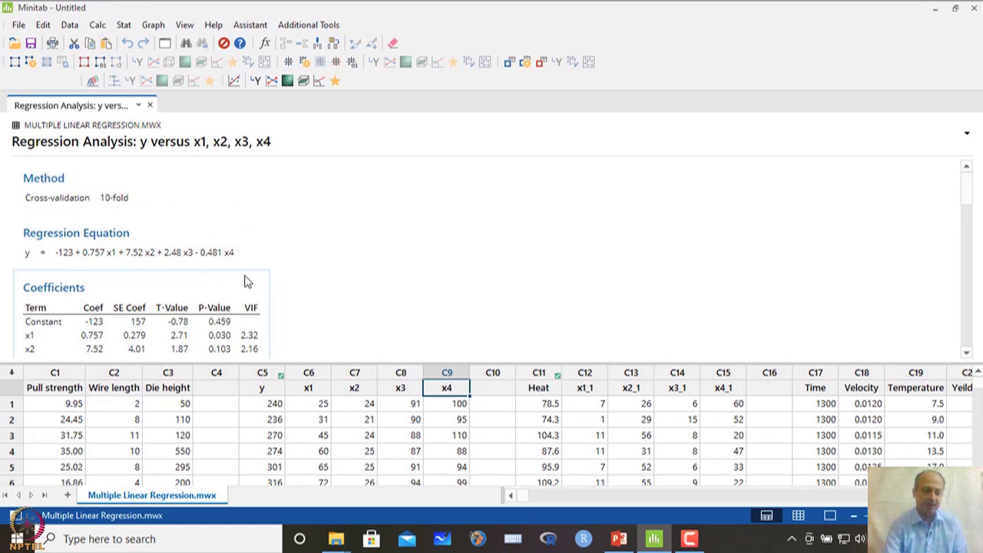
pyautogui.scroll(-2, 298, 281)
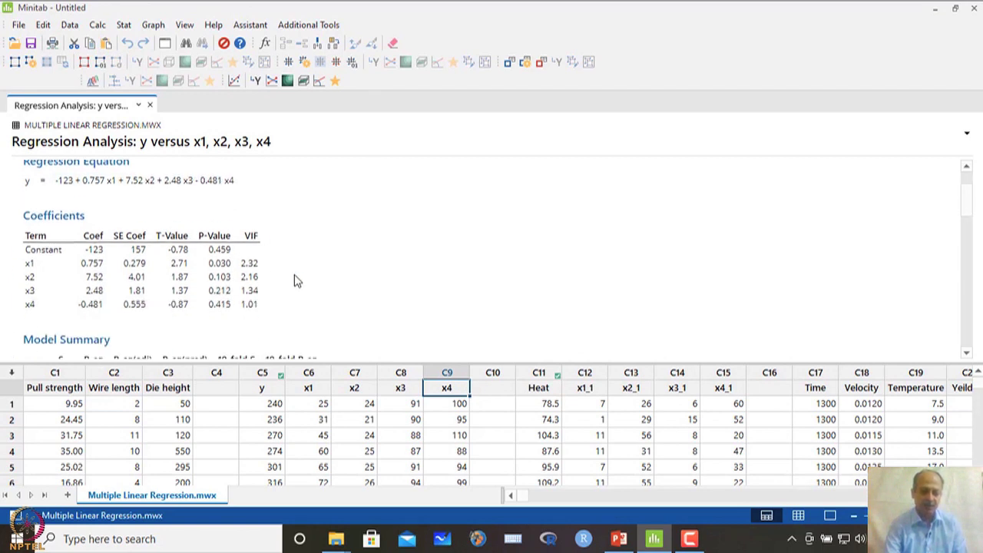
pyautogui.scroll(-2, 297, 281)
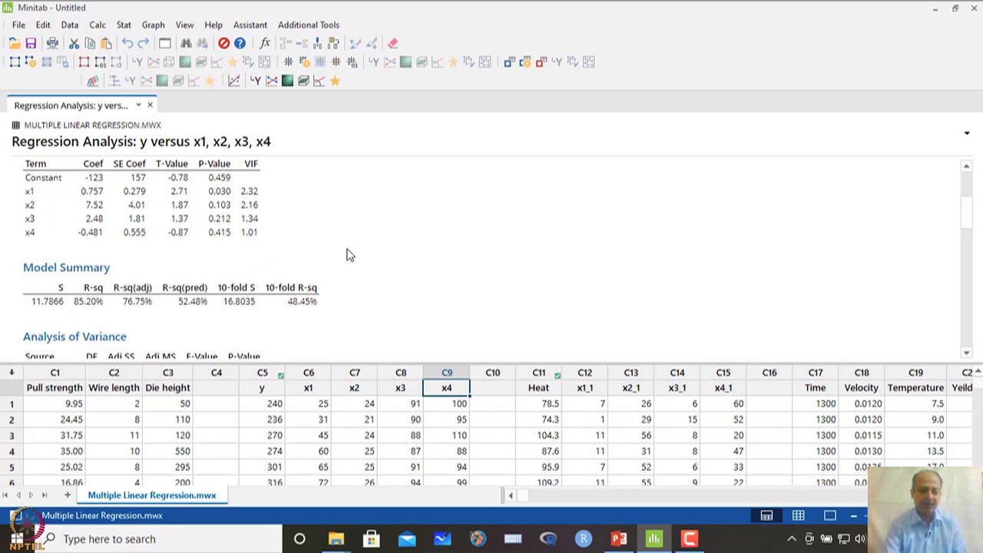
pyautogui.scroll(-2, 352, 270)
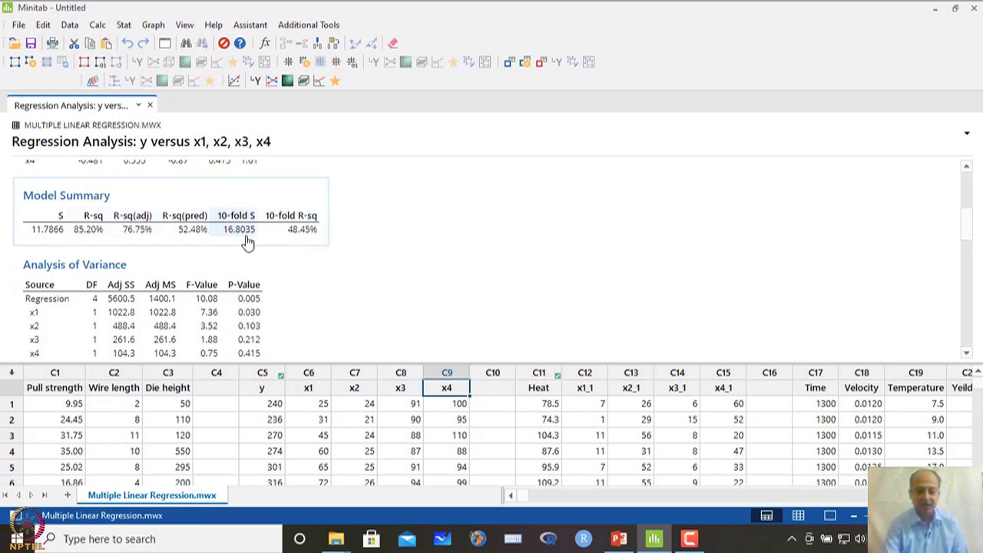
pyautogui.scroll(2, 342, 273)
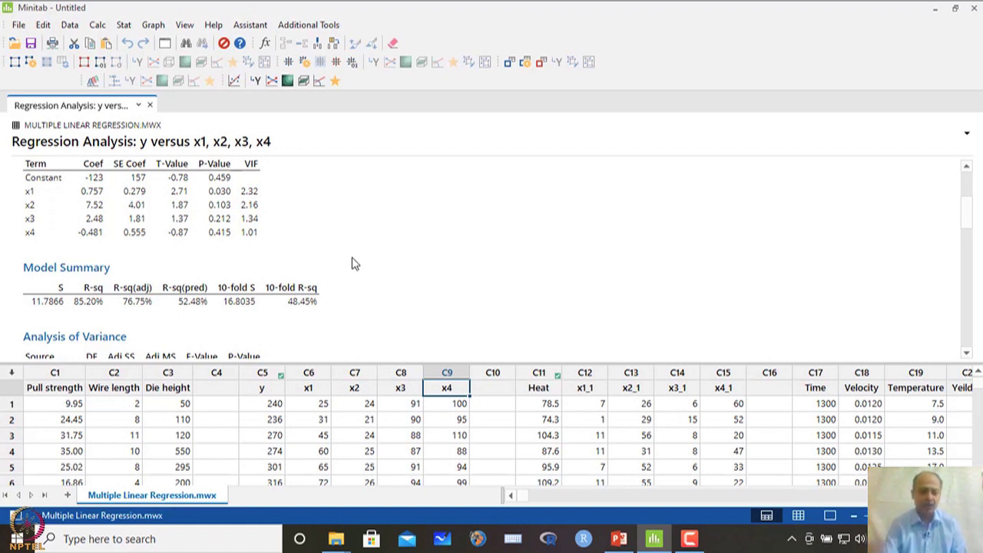
pyautogui.scroll(-4, 351, 264)
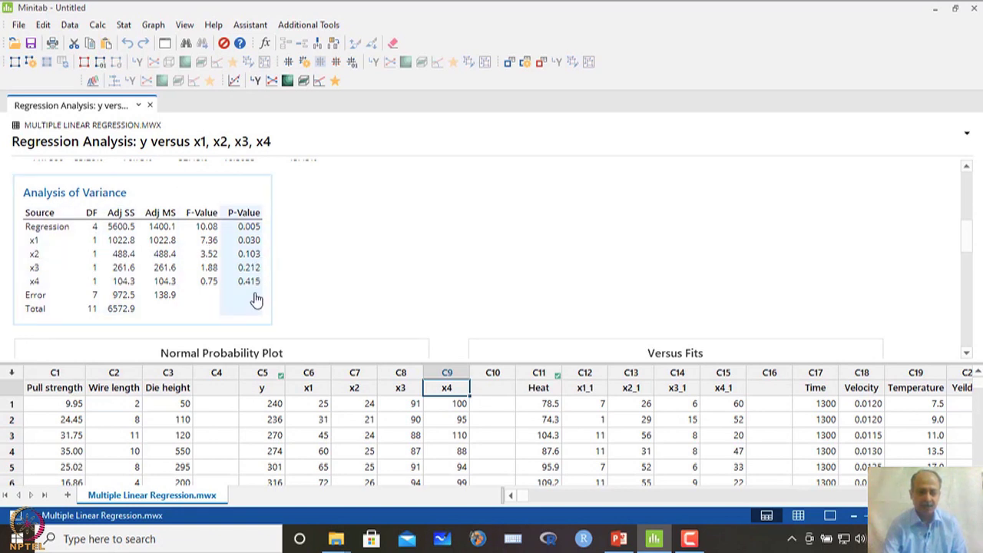
pyautogui.scroll(-3, 302, 296)
pyautogui.scroll(5, 330, 283)
pyautogui.scroll(-3, 330, 285)
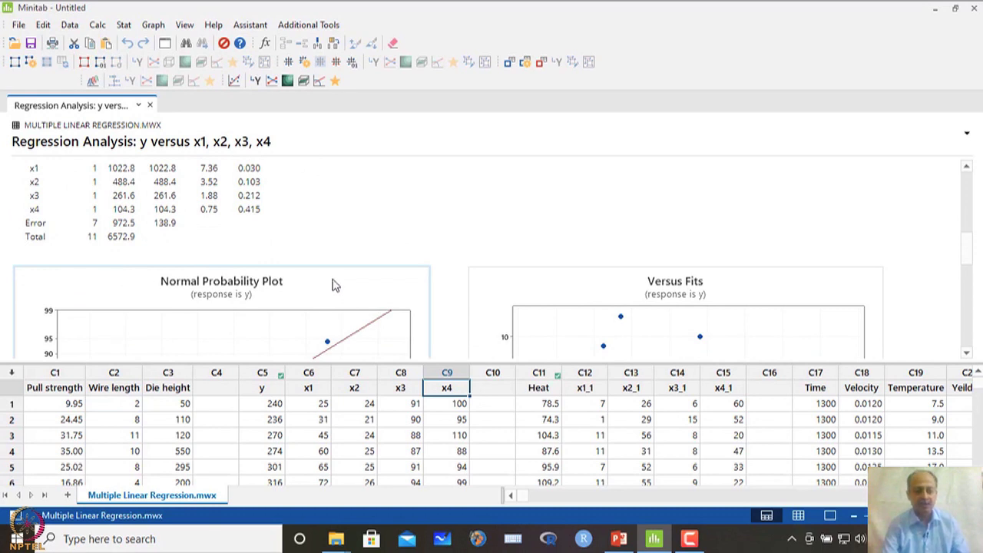
pyautogui.scroll(1, 334, 285)
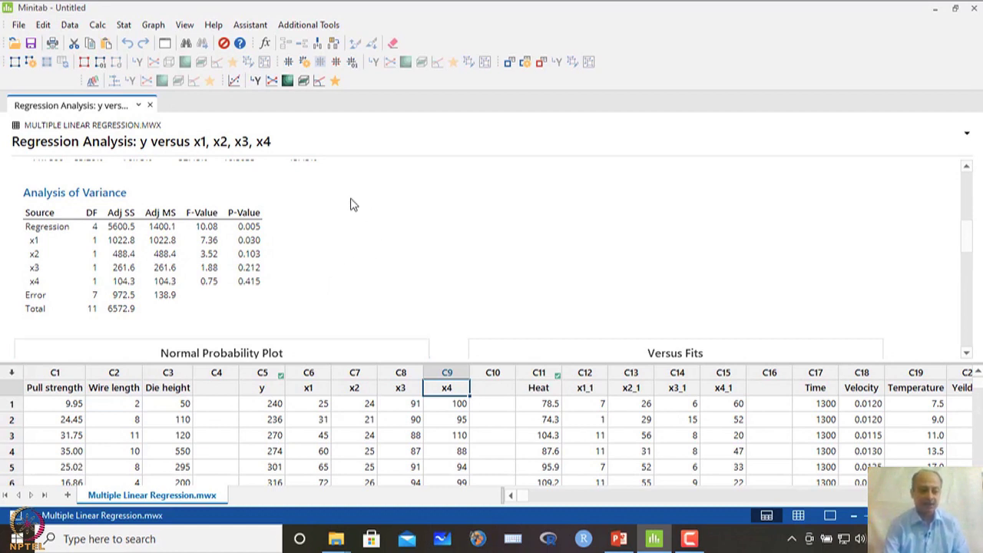
# Reopen the Fit Regression Model setup for y and remove x2, x3 and x4, keeping only x1 as continuous predictor.
pyautogui.click(123, 26)
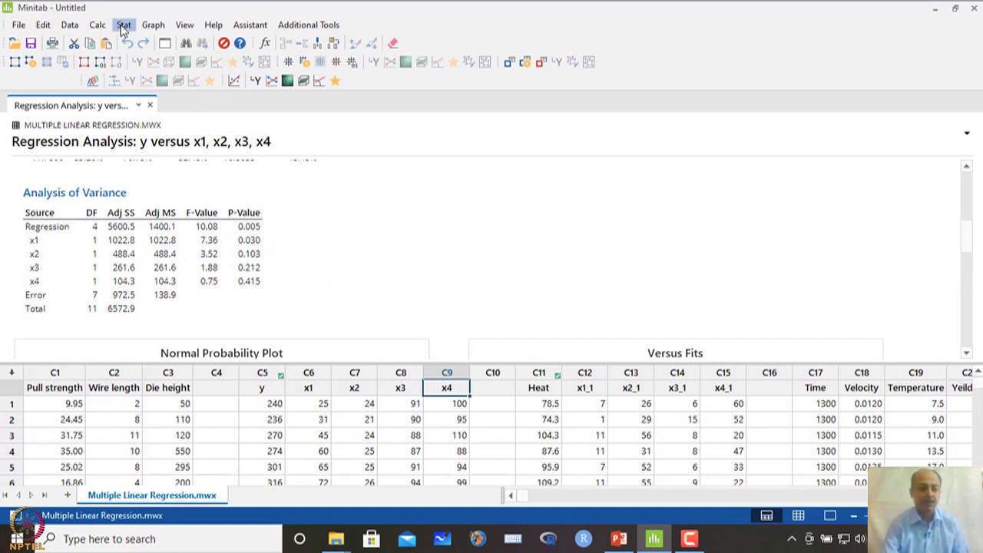
pyautogui.moveTo(137, 60)
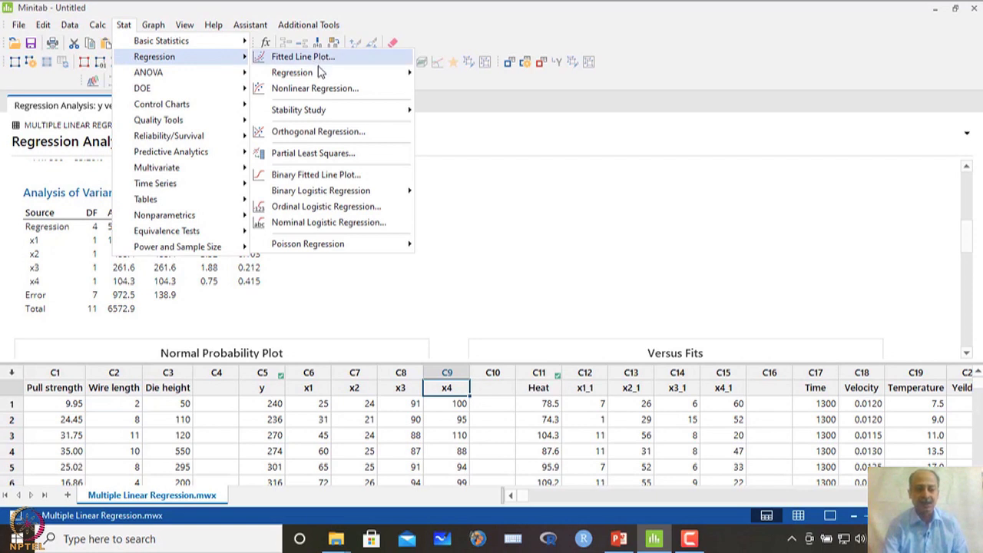
pyautogui.moveTo(321, 73)
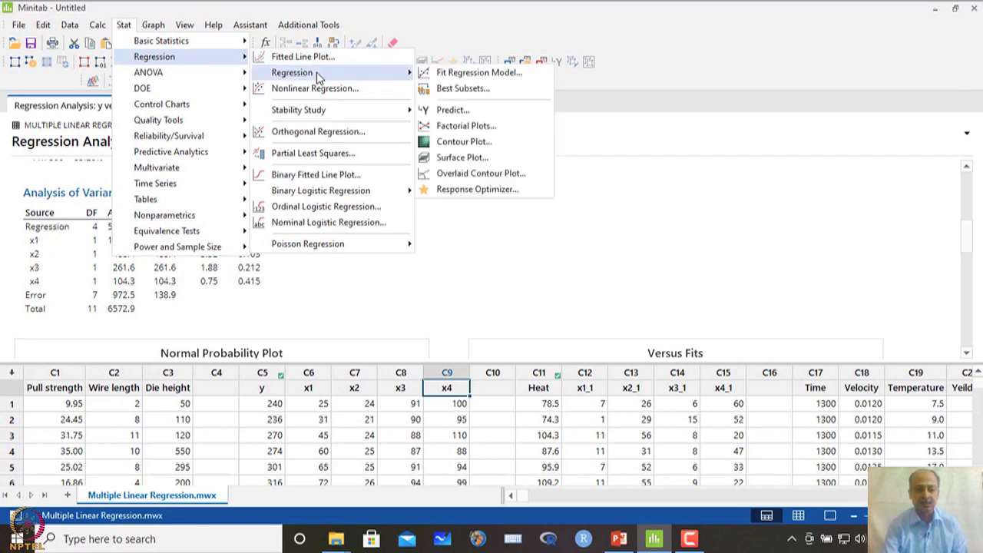
pyautogui.click(451, 76)
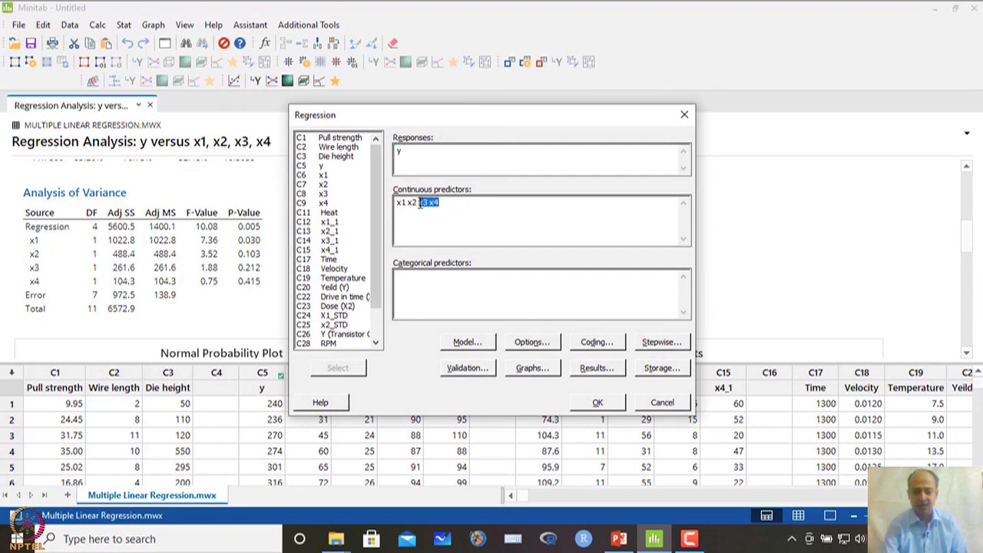
pyautogui.press('Delete')
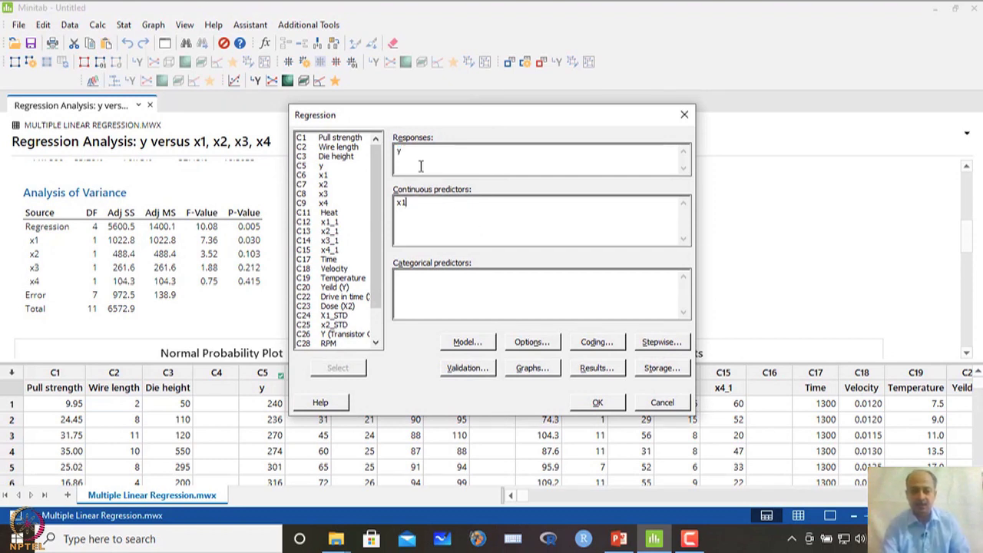
# Keep the stepwise method at None and run the regression of y on x1.
pyautogui.click(660, 342)
pyautogui.click(470, 33)
pyautogui.click(470, 33)
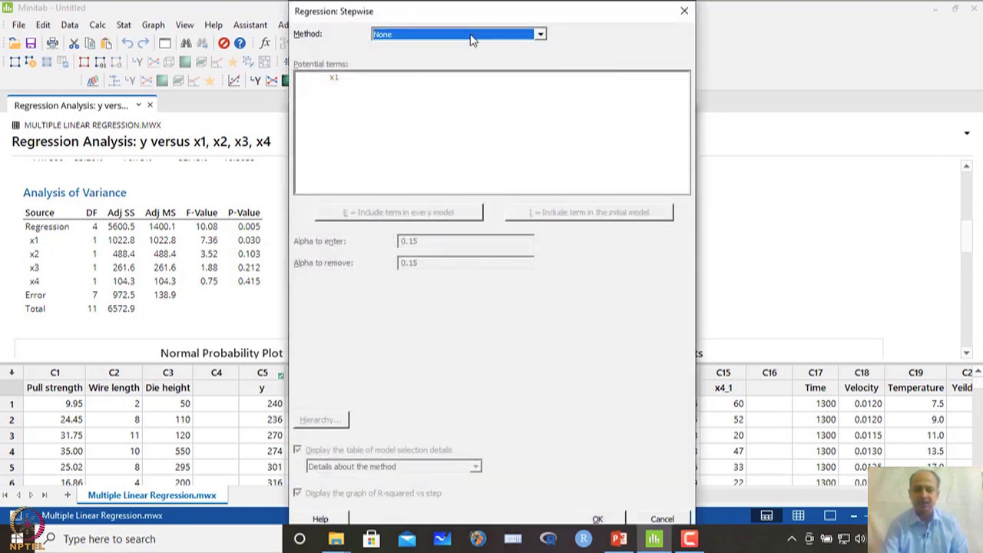
pyautogui.click(598, 520)
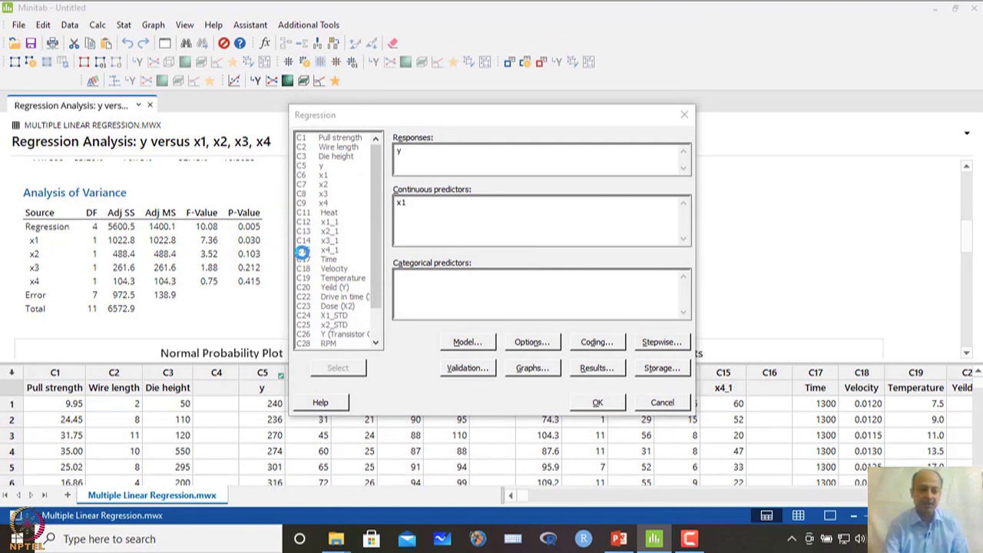
# Examine the equation, coefficients, model summary and analysis of variance of the y versus x1 regression.
pyautogui.scroll(-2, 309, 264)
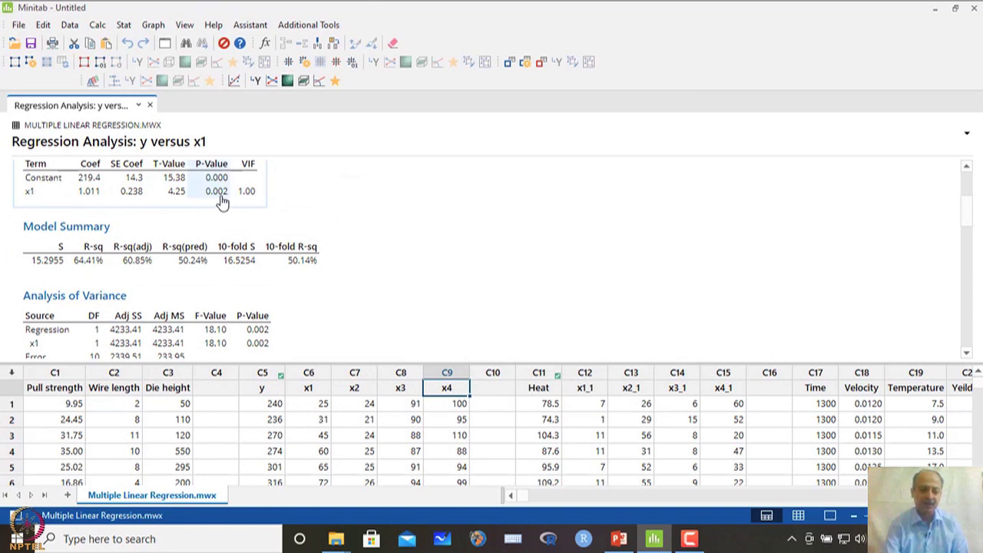
pyautogui.scroll(3, 331, 205)
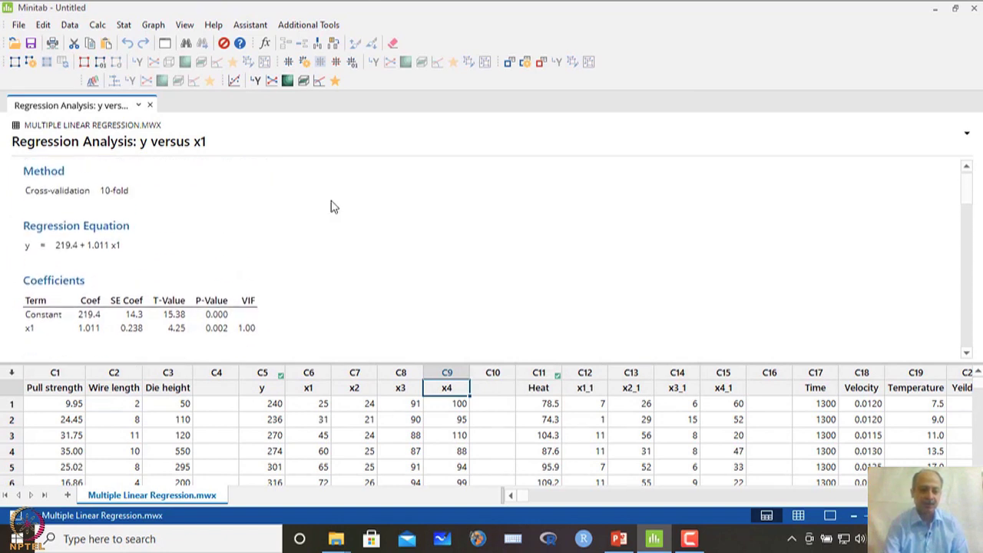
pyautogui.scroll(-2, 264, 218)
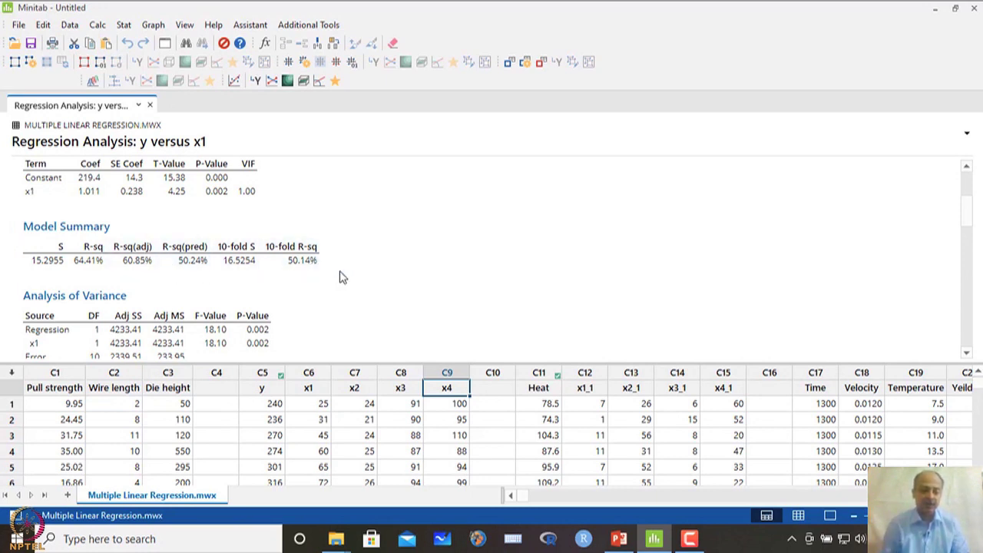
pyautogui.scroll(-2, 343, 277)
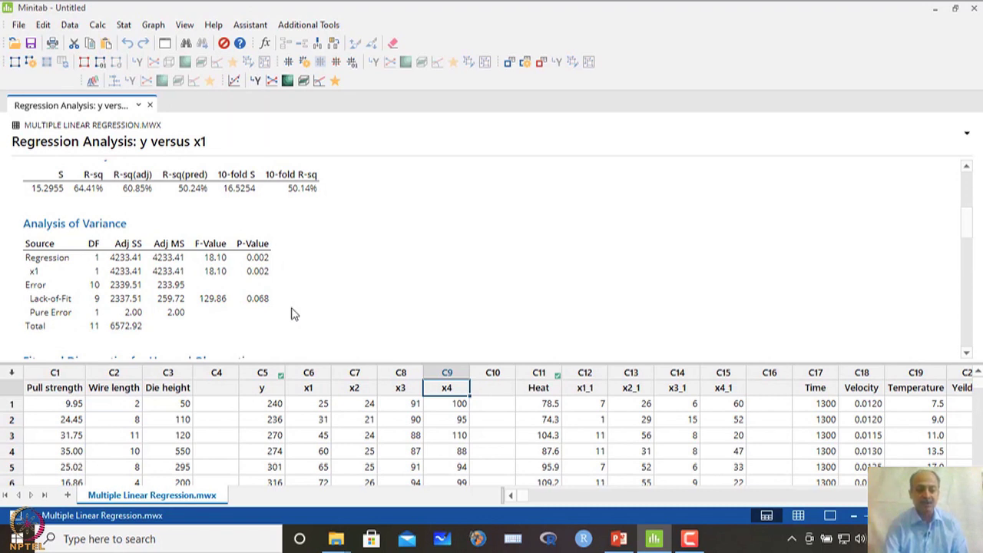
# Reopen the Fit Regression Model setup for y and add x2, x3 and x4 to x1 as continuous predictors.
pyautogui.click(124, 29)
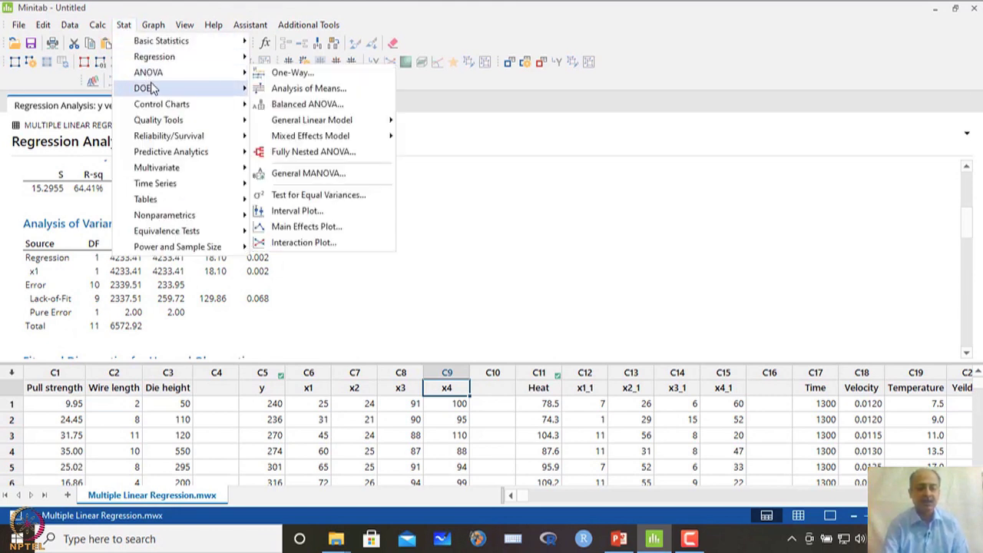
pyautogui.moveTo(158, 59)
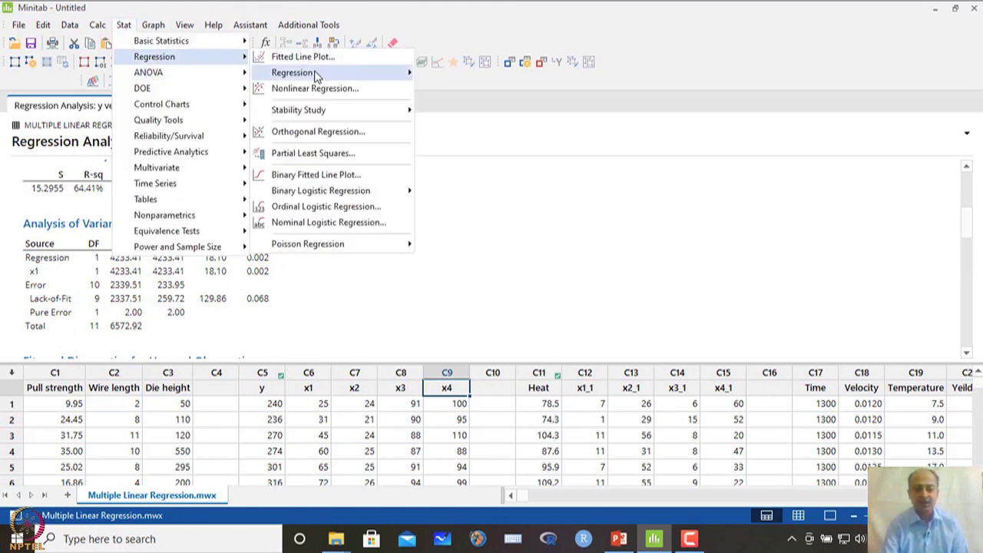
pyautogui.moveTo(288, 72)
pyautogui.click(462, 73)
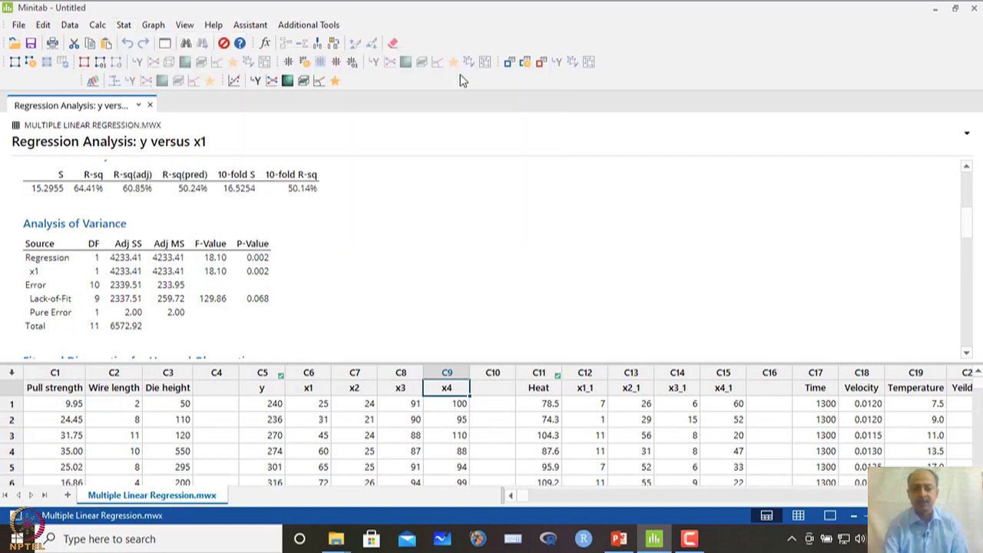
pyautogui.moveTo(407, 203); pyautogui.dragTo(396, 202)
pyautogui.click(326, 185)
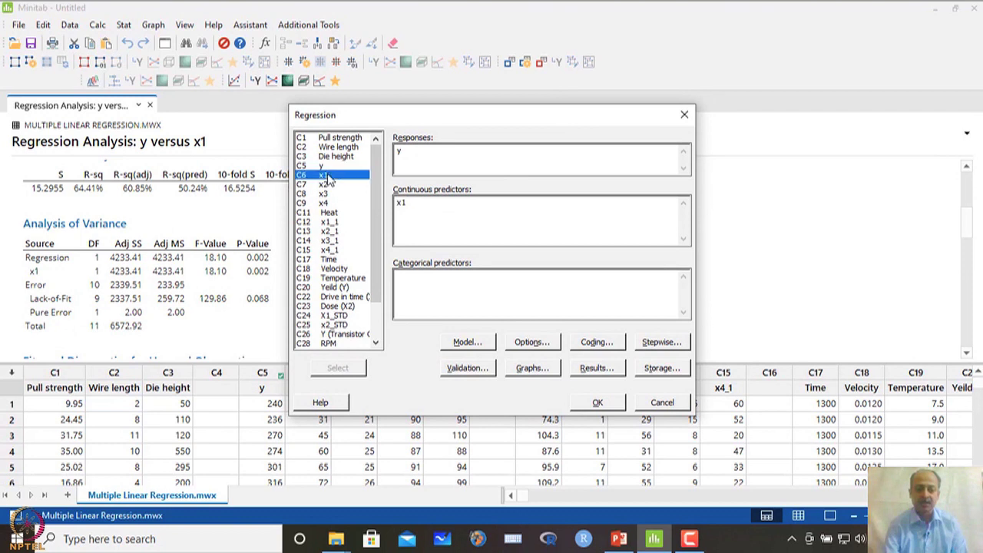
pyautogui.doubleClick(326, 187)
pyautogui.doubleClick(326, 194)
pyautogui.doubleClick(325, 204)
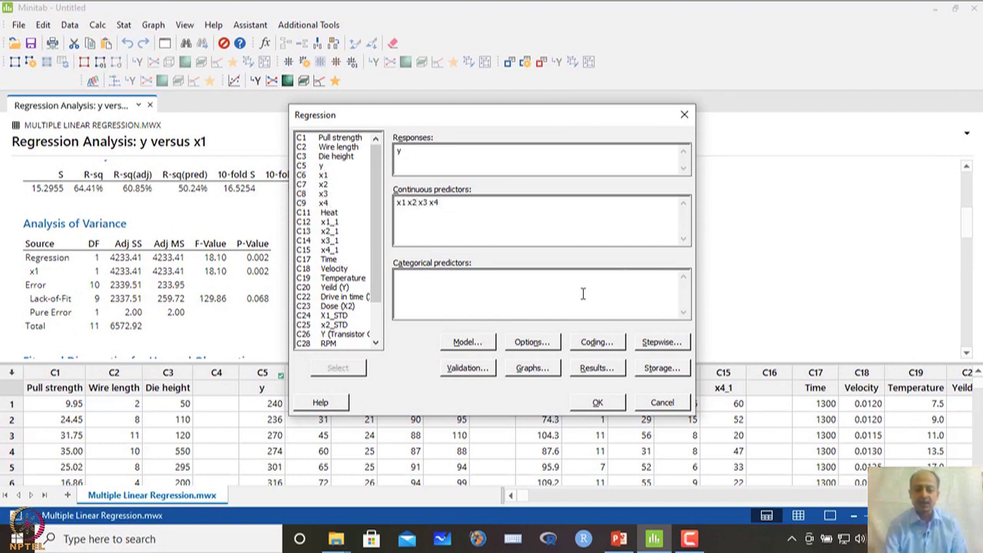
# Set the model selection method to Stepwise, keeping alpha to enter and alpha to remove at 0.15.
pyautogui.click(655, 347)
pyautogui.click(492, 35)
pyautogui.click(482, 57)
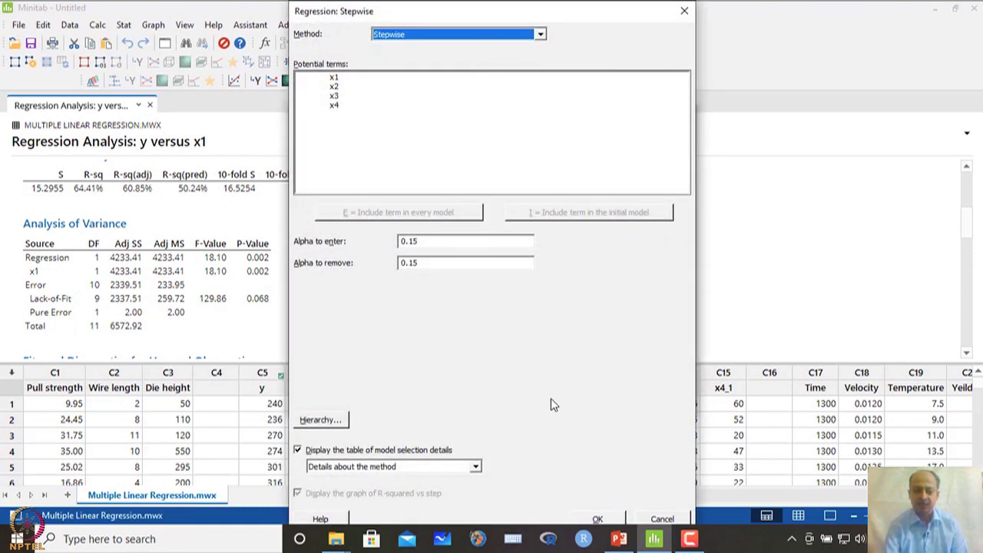
pyautogui.doubleClick(424, 242)
pyautogui.click(427, 262)
pyautogui.moveTo(427, 263); pyautogui.dragTo(397, 264)
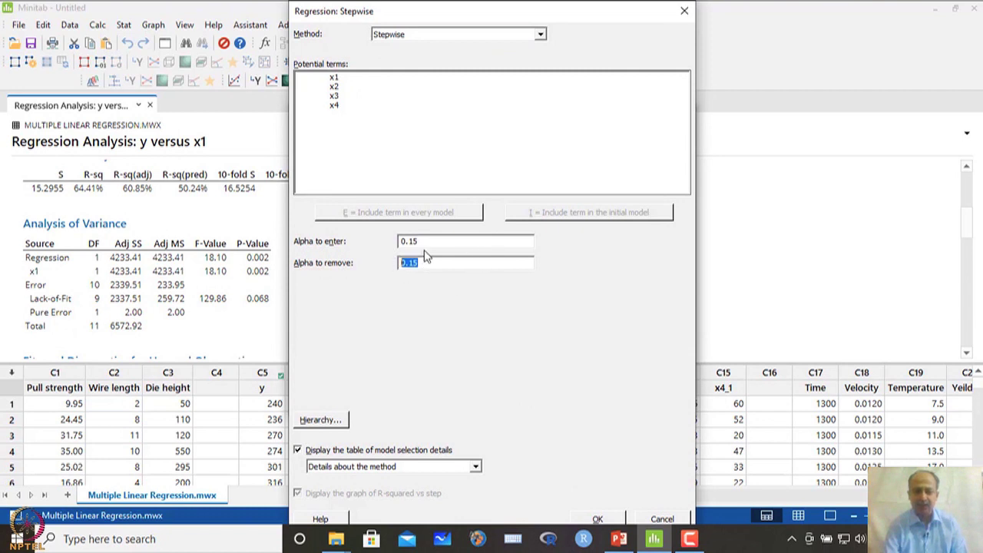
pyautogui.click(463, 259)
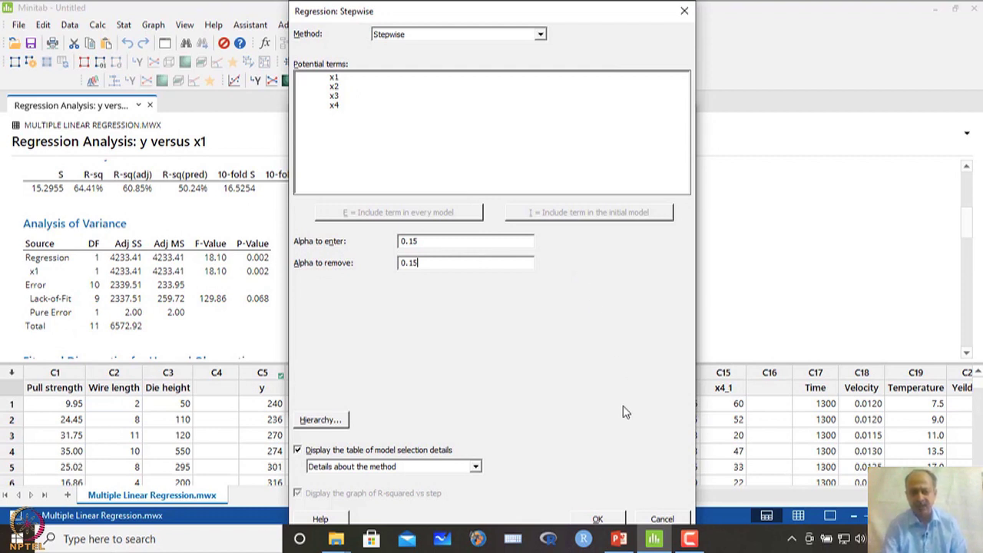
pyautogui.click(599, 520)
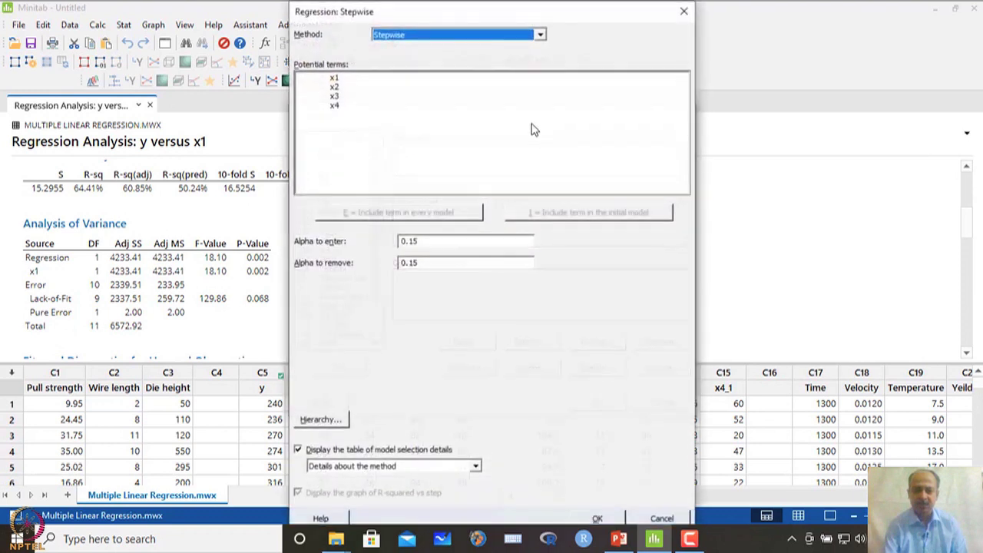
# Keep Stepwise as the selection method and run the regression of y on x1, x2, x3 and x4.
pyautogui.click(477, 36)
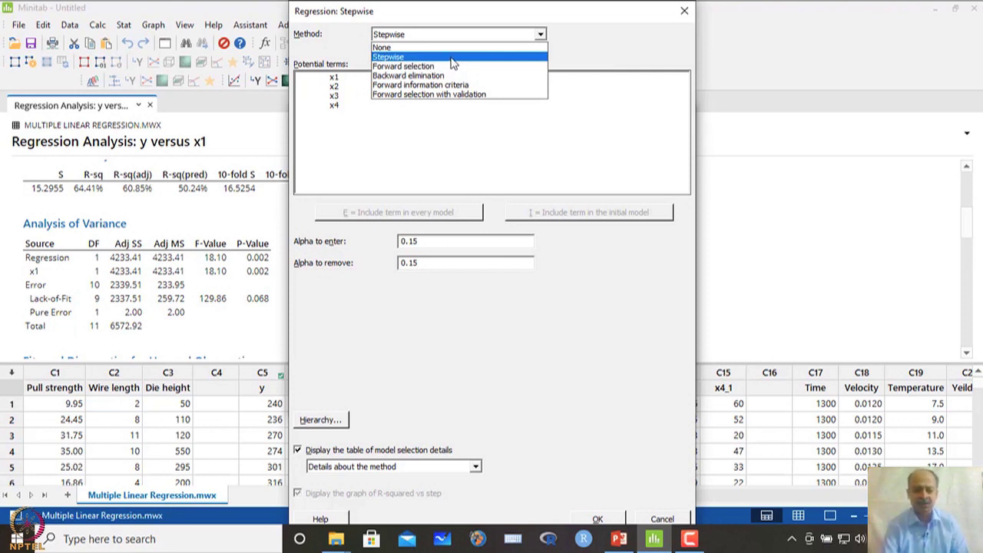
pyautogui.click(451, 58)
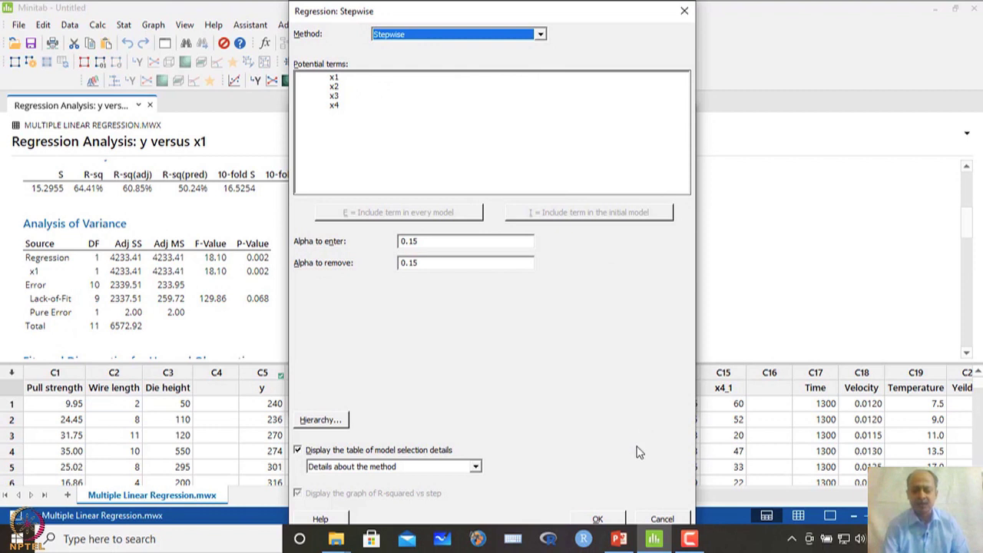
pyautogui.click(598, 520)
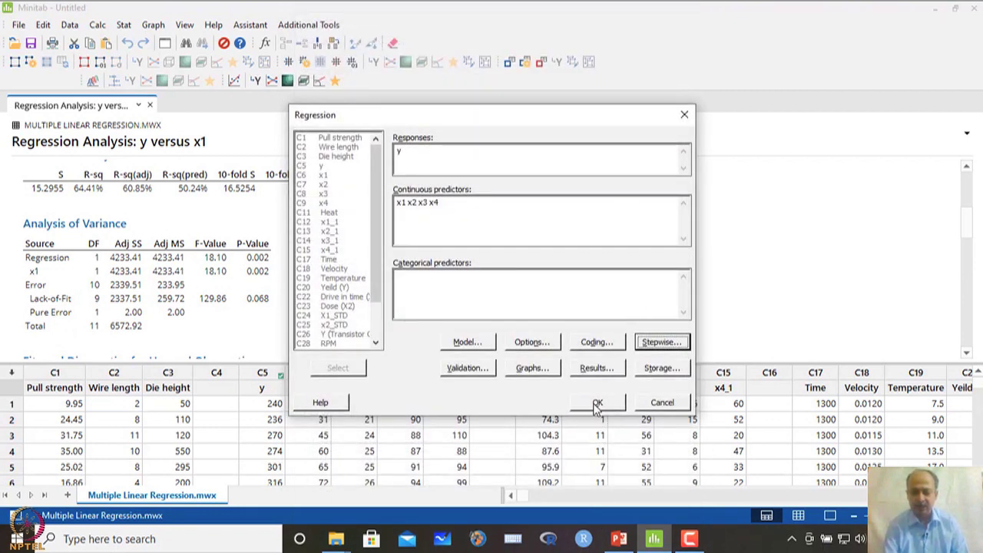
pyautogui.click(598, 404)
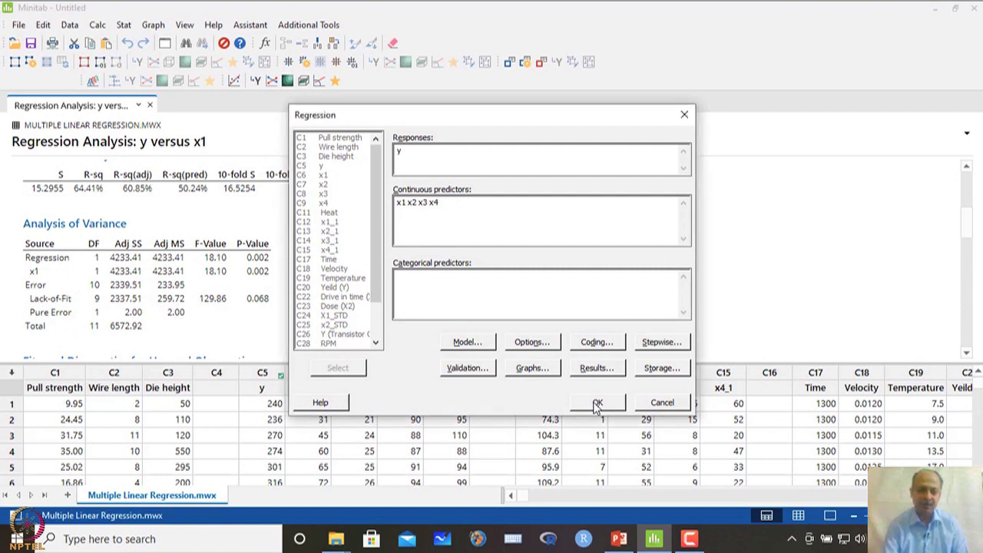
# Examine the stepwise regression's equation, coefficients with P-values and VIF, model summary and analysis of variance.
pyautogui.scroll(-5, 336, 288)
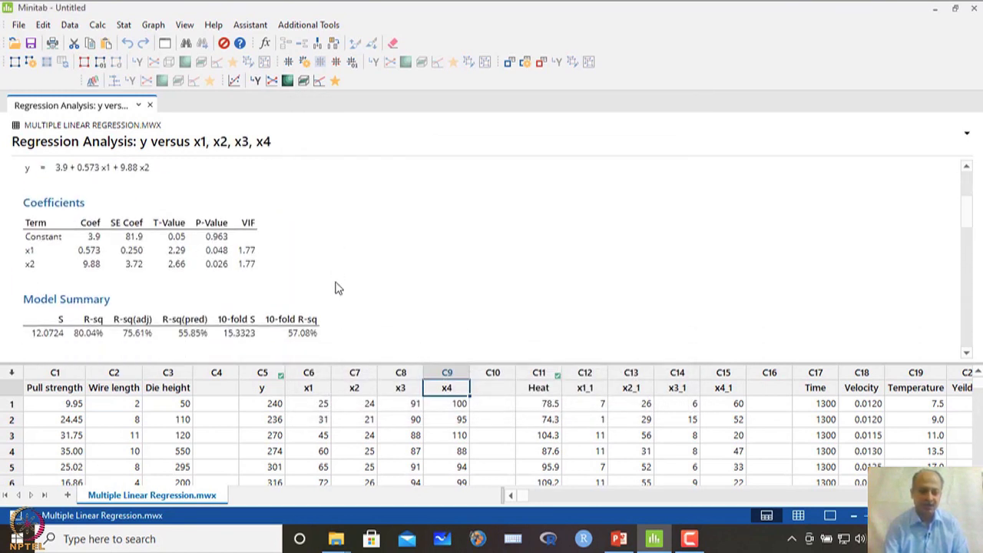
pyautogui.scroll(2, 336, 289)
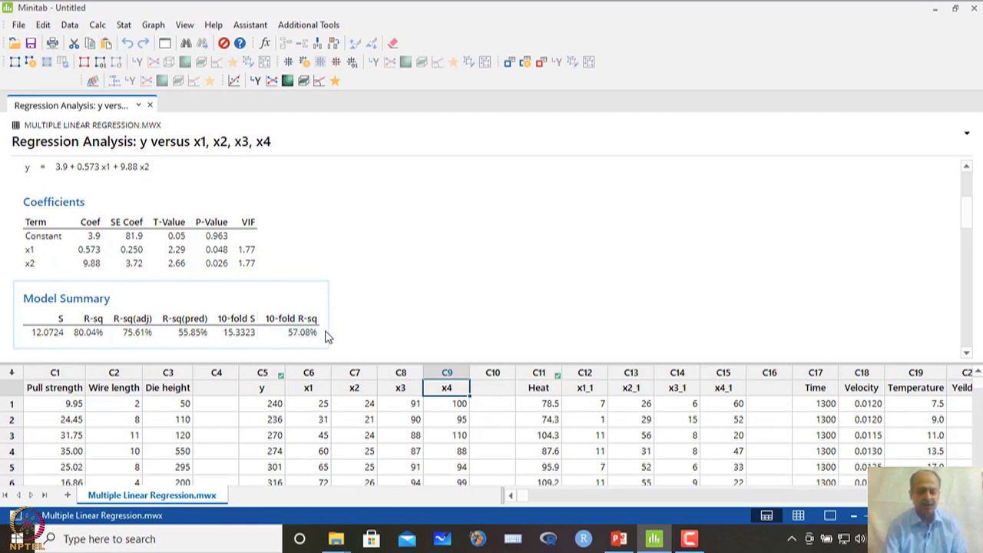
pyautogui.scroll(-3, 343, 342)
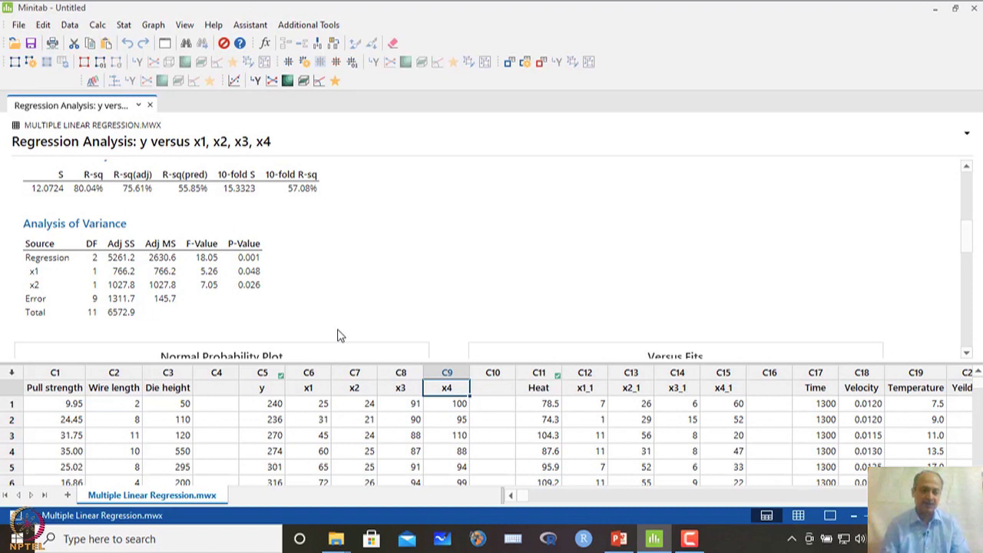
pyautogui.scroll(5, 338, 331)
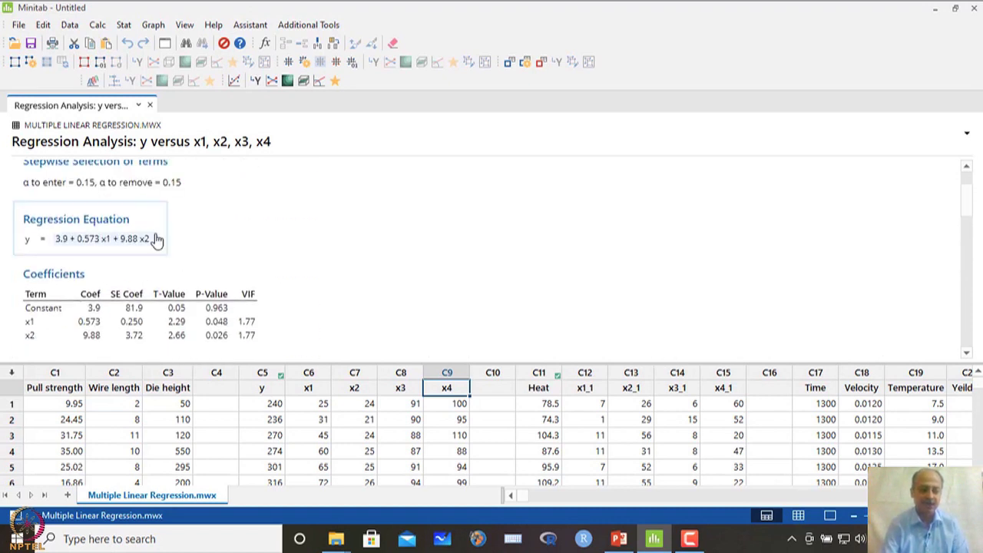
pyautogui.scroll(-3, 350, 313)
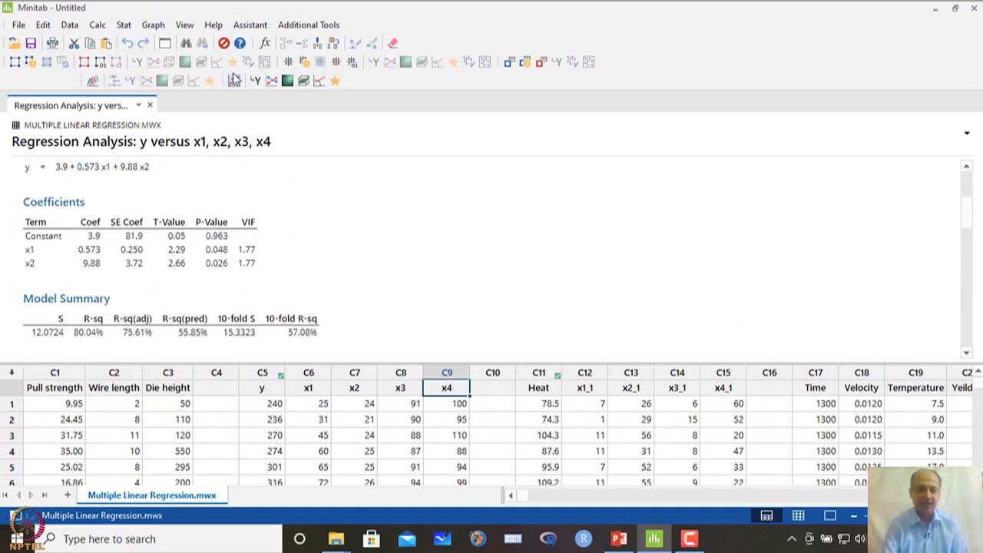
# Run an Anderson-Darling normality test on the standardized residuals in SRES_2, without percentile lines.
pyautogui.click(125, 26)
pyautogui.moveTo(139, 44)
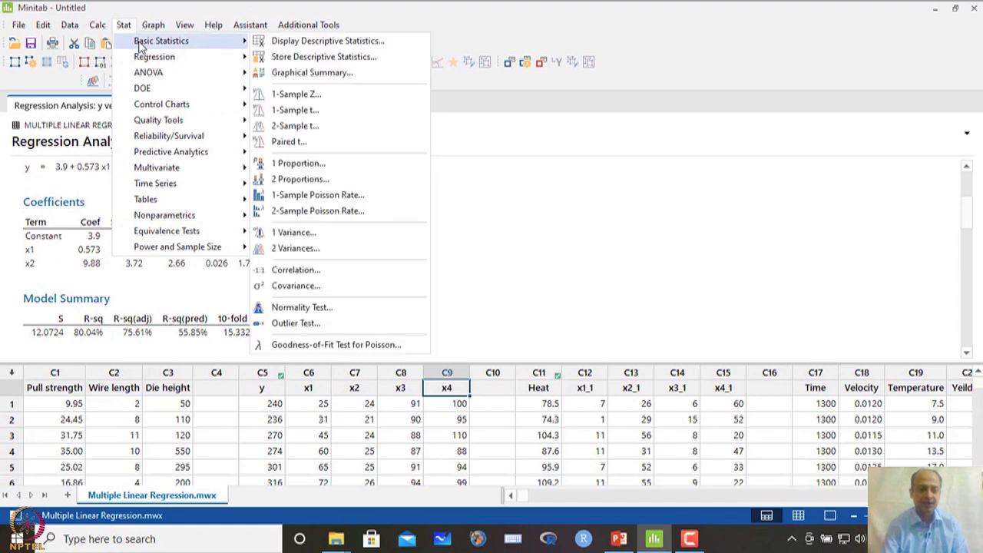
pyautogui.click(340, 309)
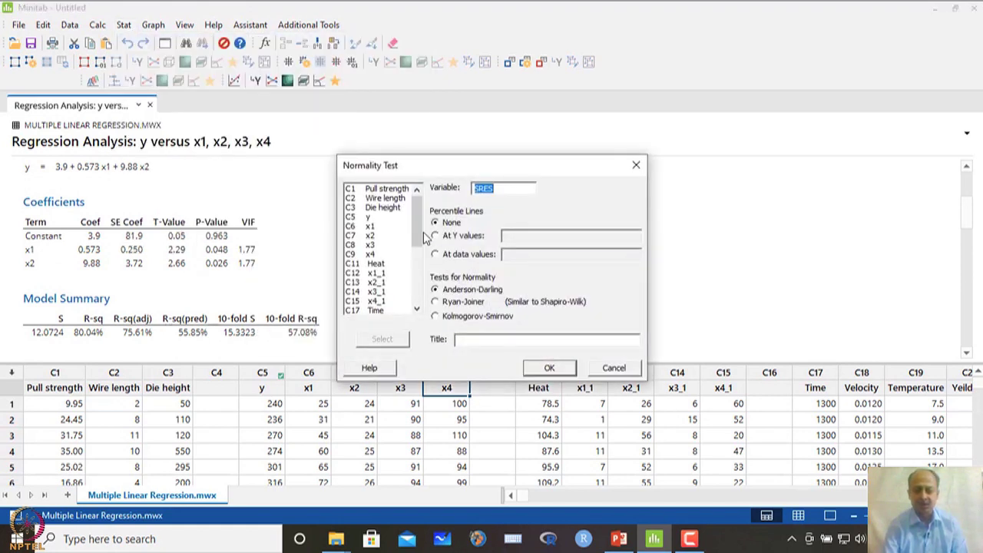
pyautogui.moveTo(416, 200); pyautogui.dragTo(415, 293)
pyautogui.doubleClick(381, 310)
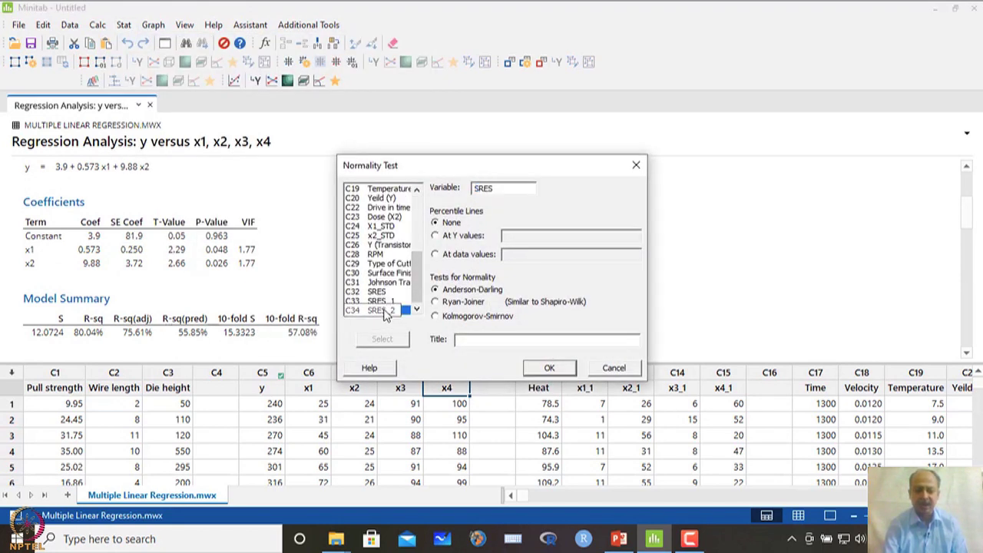
pyautogui.click(551, 366)
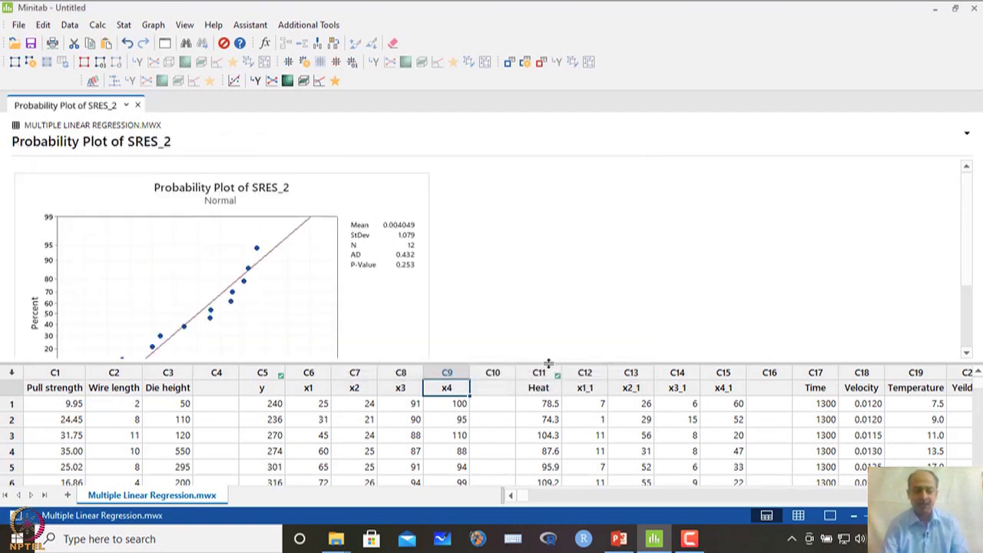
# Enlarge the probability plot of SRES_2 to examine its fit and P-value, and close the plot and its output.
pyautogui.doubleClick(344, 257)
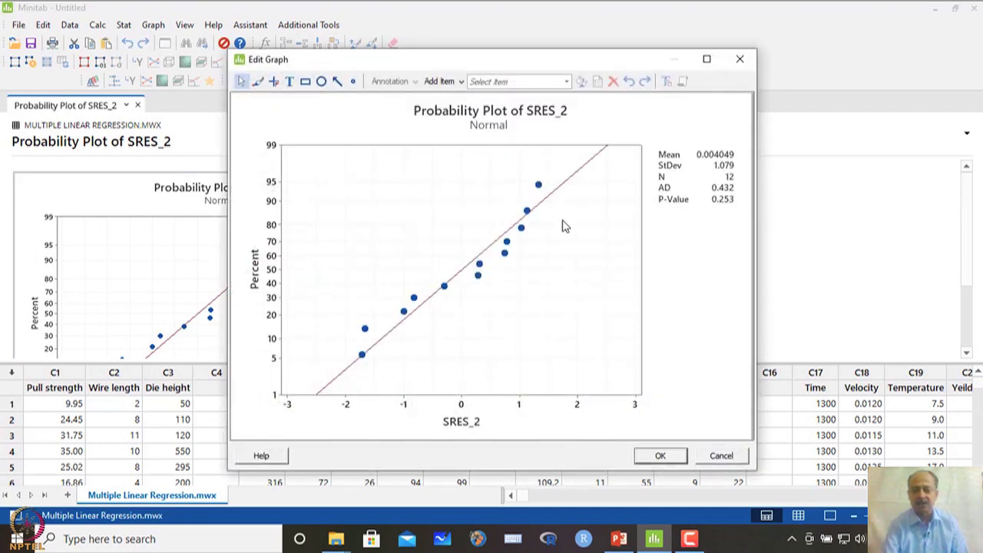
pyautogui.click(706, 62)
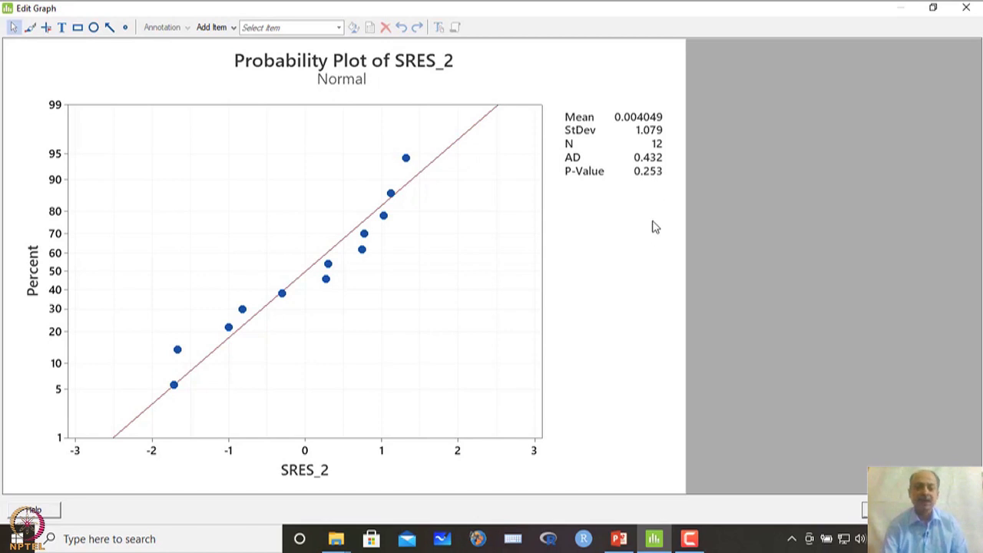
pyautogui.click(967, 9)
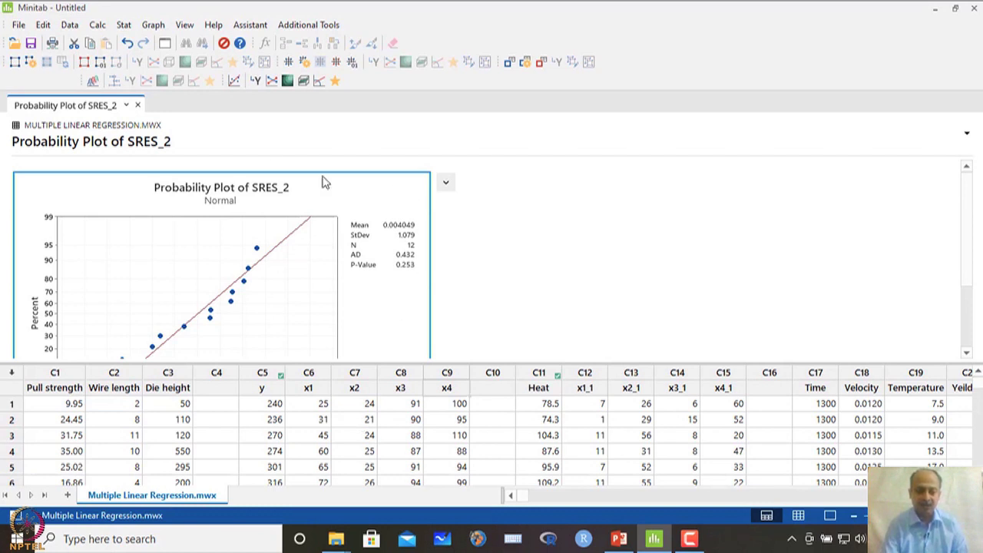
pyautogui.click(138, 106)
# Look over the second dataset in the worksheet, from the Heat response to the predictor x4_1.
pyautogui.click(541, 376)
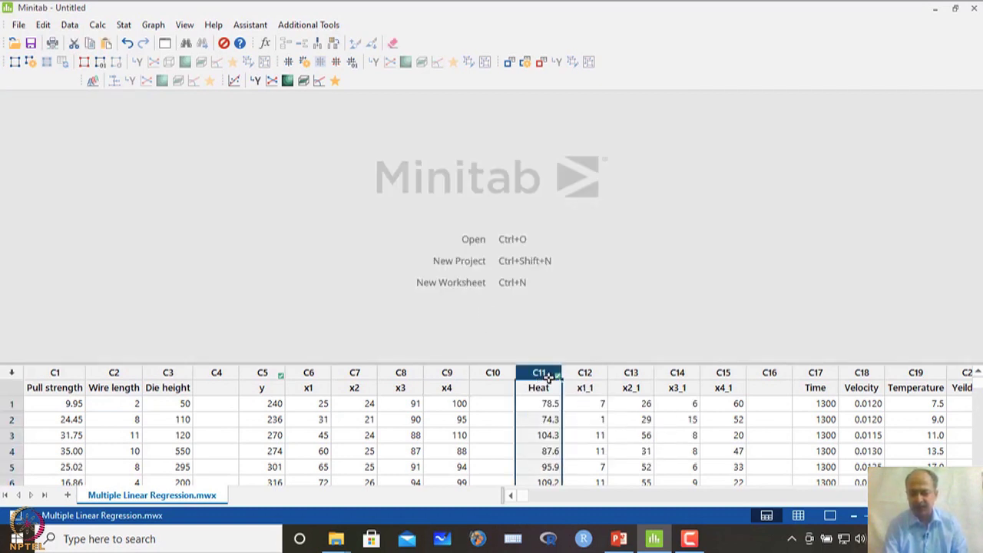
pyautogui.click(722, 379)
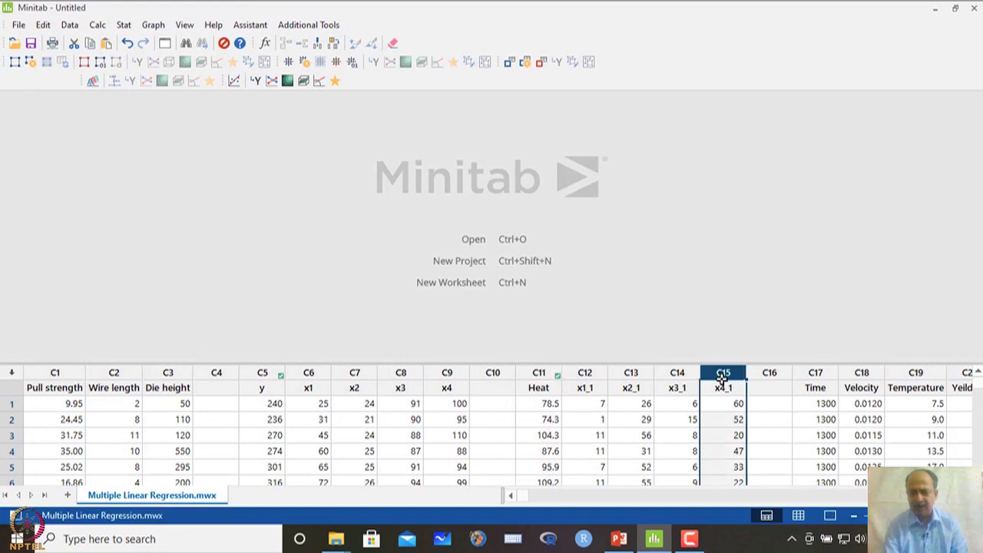
pyautogui.click(537, 376)
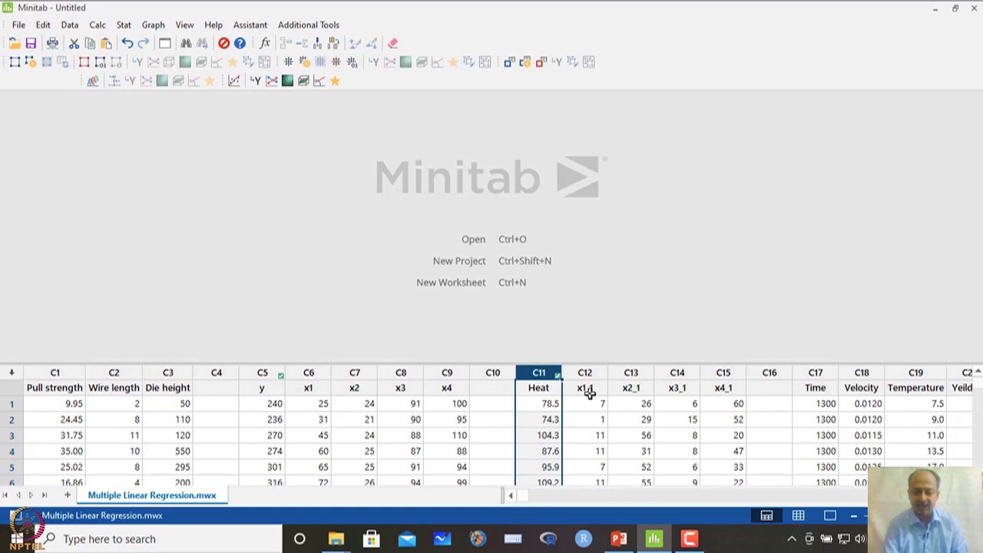
# Switch to PowerPoint, advance to the slide with the matrix plot of Heat and x1_1 to x4_1, and return to Minitab.
pyautogui.click(619, 539)
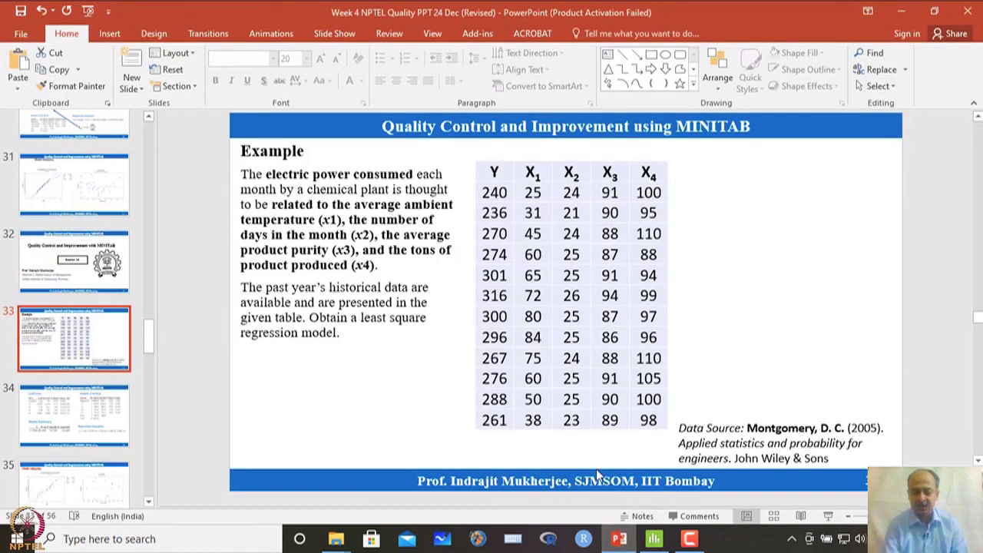
pyautogui.press('pagedown')
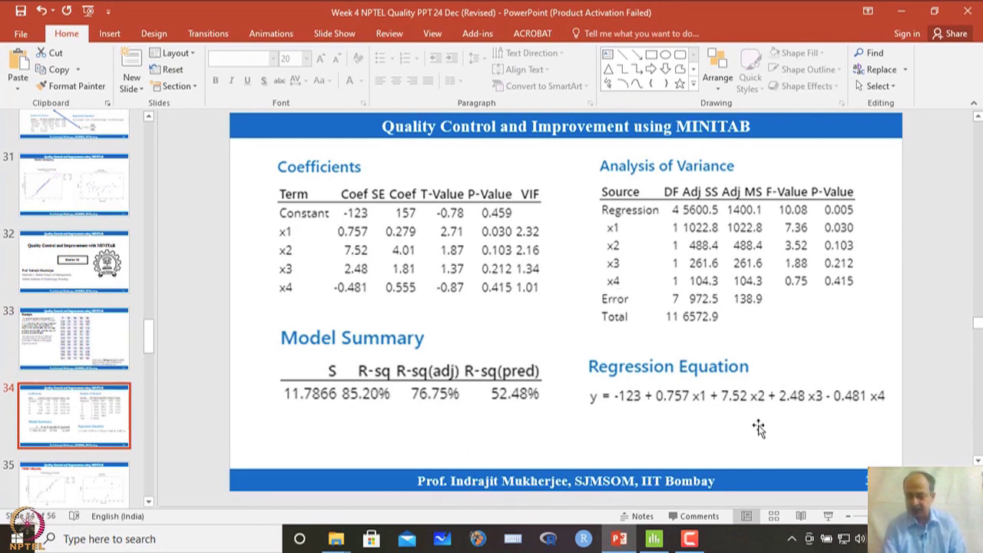
pyautogui.press('pagedown')
pyautogui.press('pagedown')
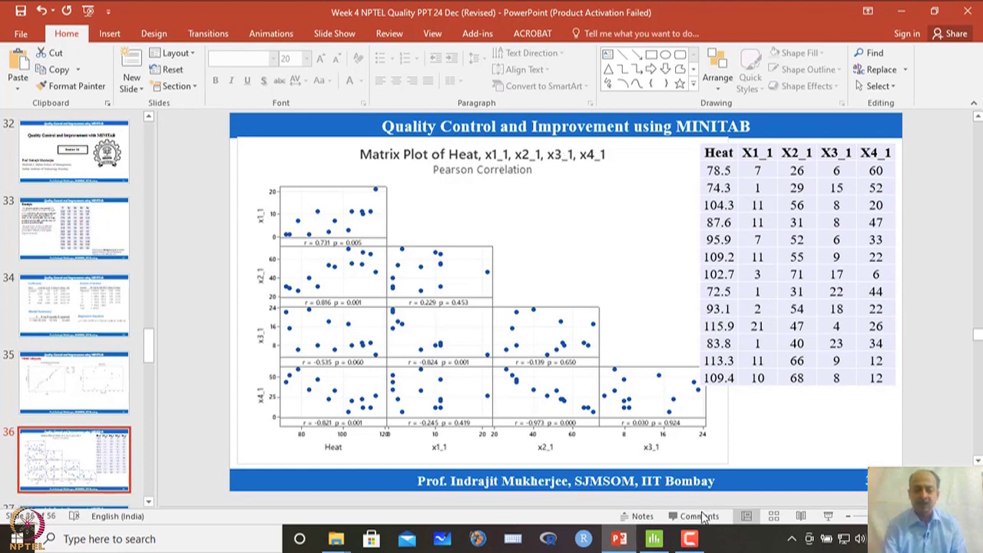
pyautogui.click(657, 540)
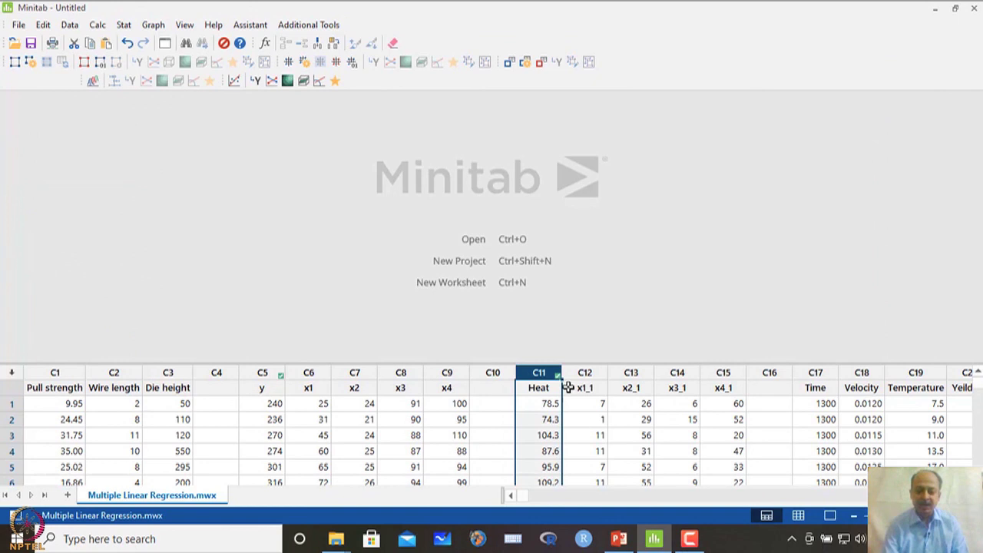
# Start a new regression model fit with Heat as the response and x1_1 to x4_1 as the continuous predictors.
pyautogui.click(526, 391)
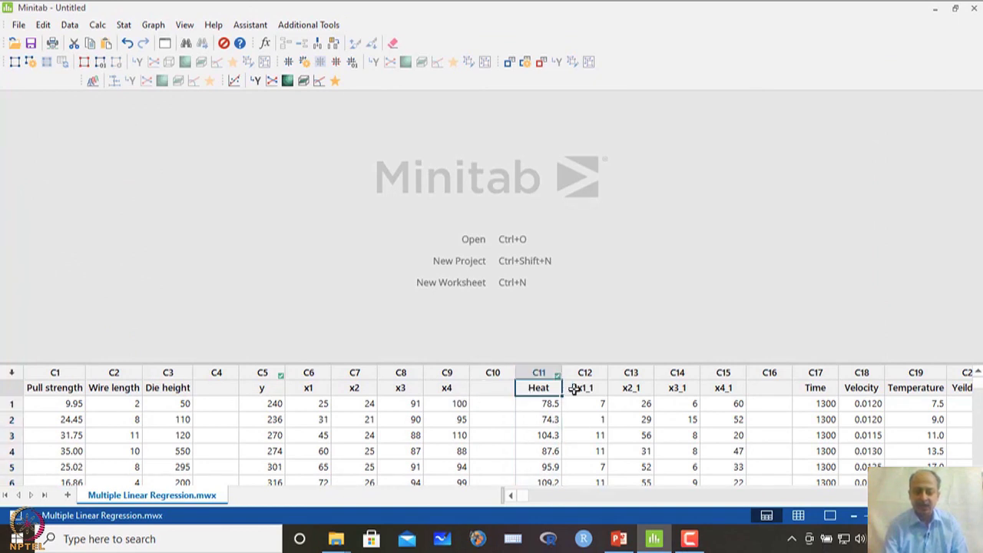
pyautogui.click(124, 25)
pyautogui.moveTo(156, 74)
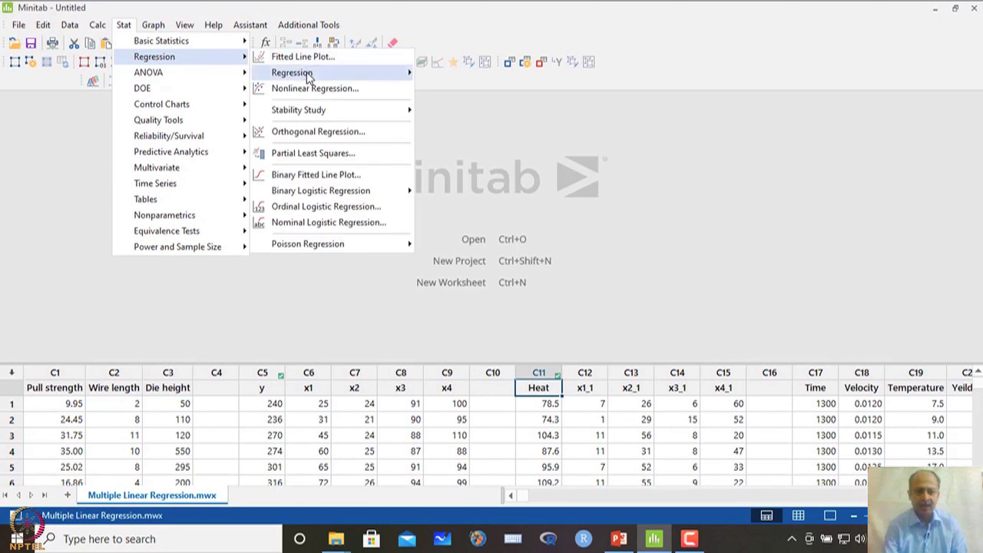
pyautogui.moveTo(331, 74)
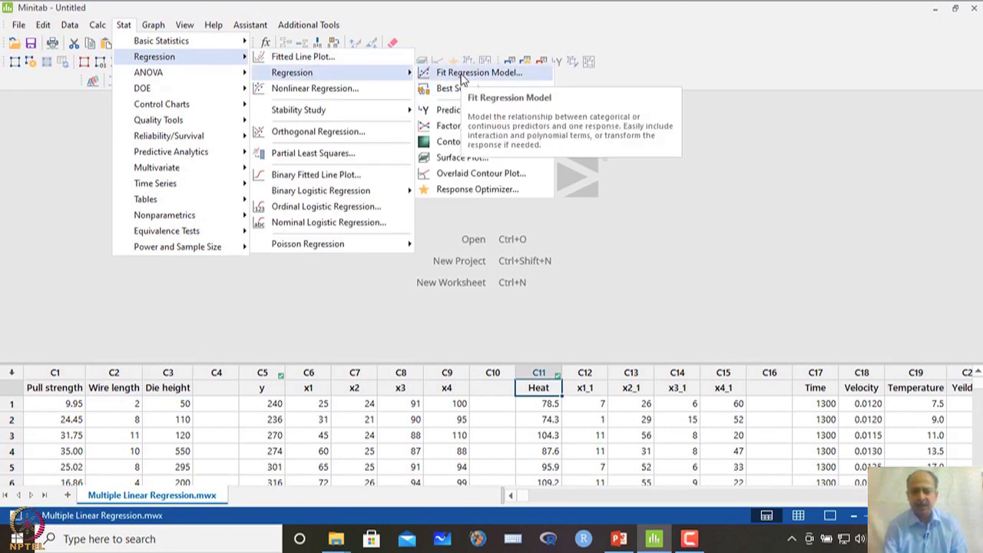
pyautogui.click(486, 76)
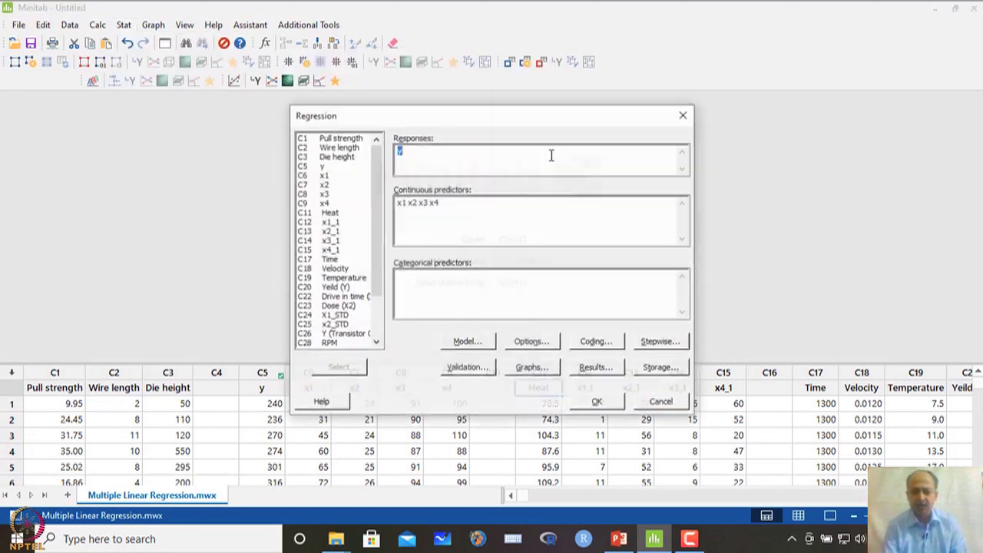
pyautogui.doubleClick(329, 213)
pyautogui.moveTo(449, 205); pyautogui.dragTo(335, 253)
pyautogui.press('Delete')
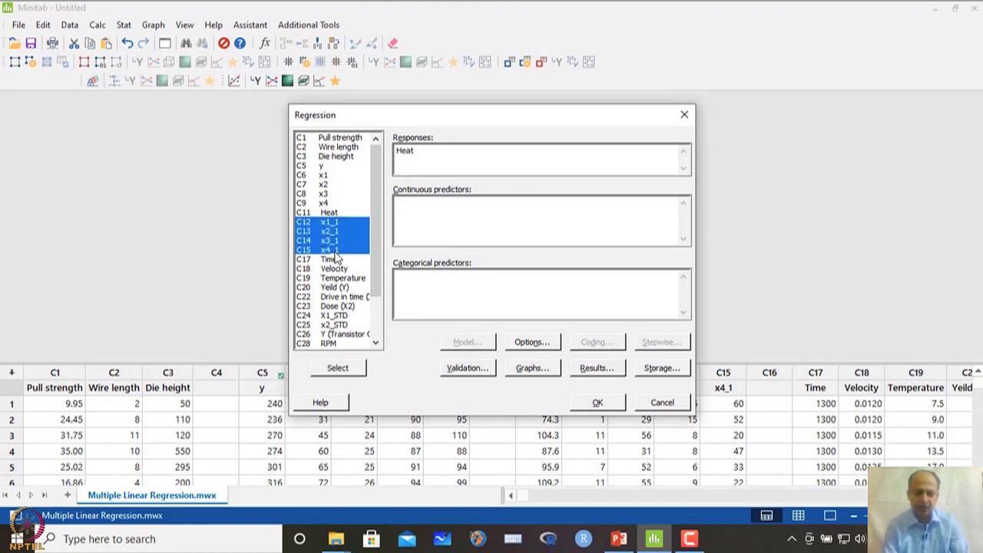
pyautogui.click(342, 368)
# Set the stepwise method to None, keep standardized residuals as the only stored result, and run the regression.
pyautogui.click(661, 338)
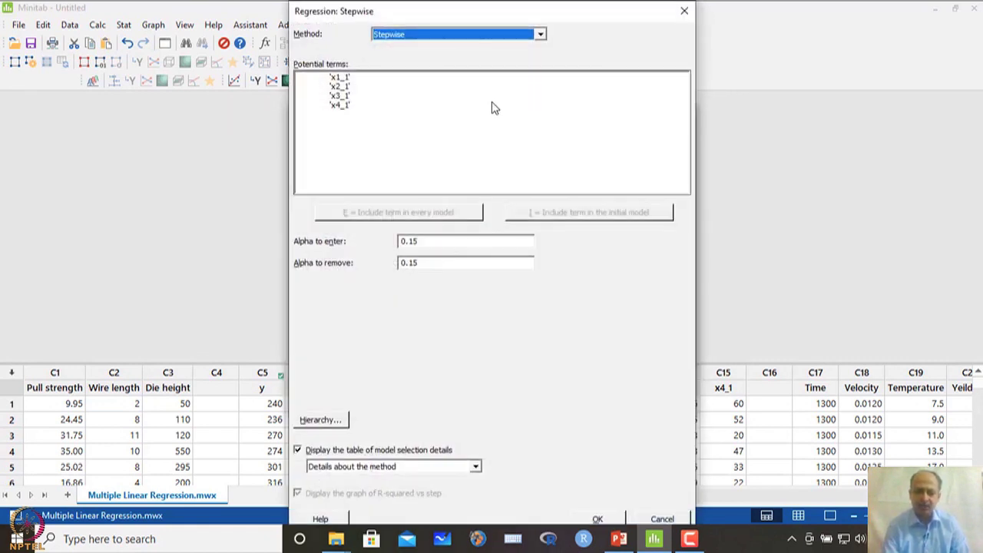
pyautogui.click(477, 38)
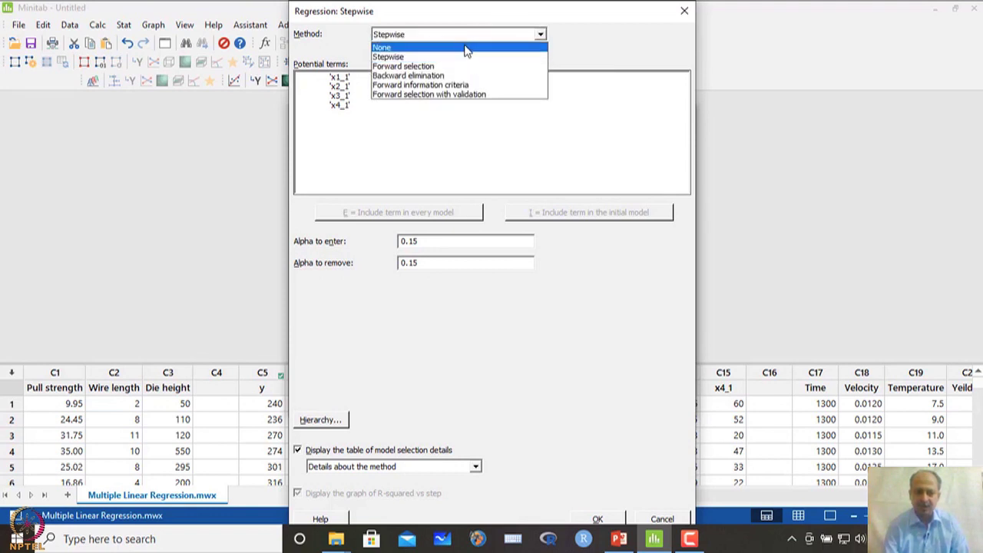
pyautogui.click(466, 44)
pyautogui.click(597, 519)
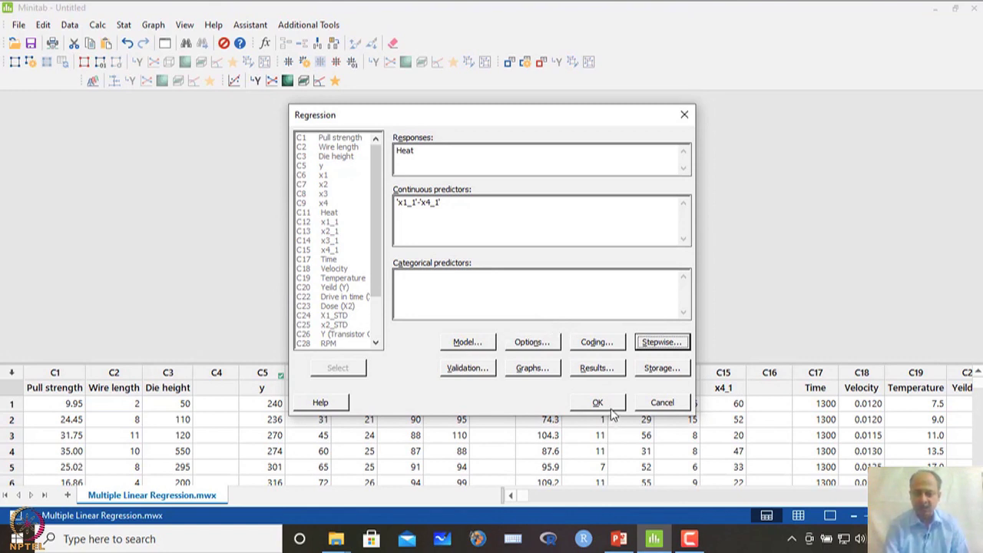
pyautogui.click(665, 370)
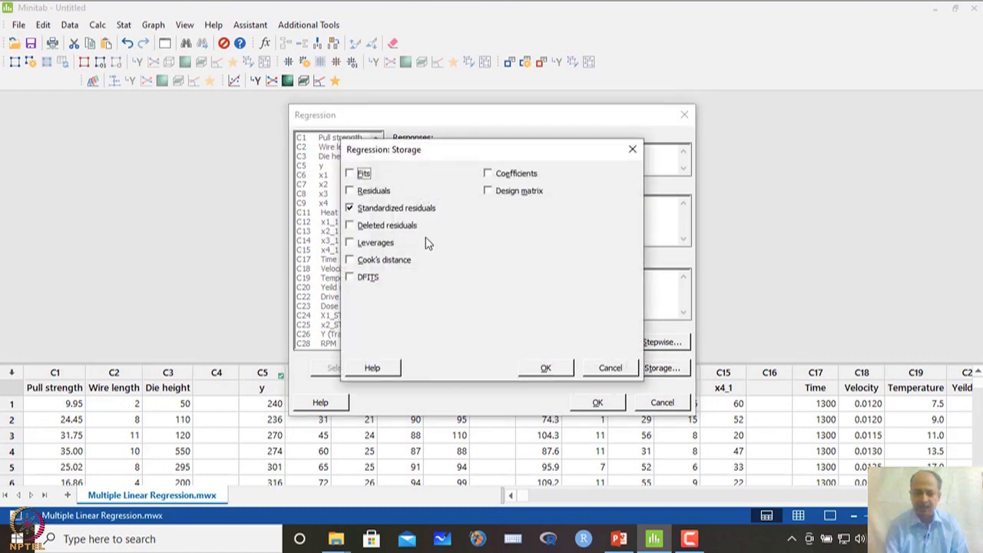
pyautogui.click(546, 368)
pyautogui.click(598, 403)
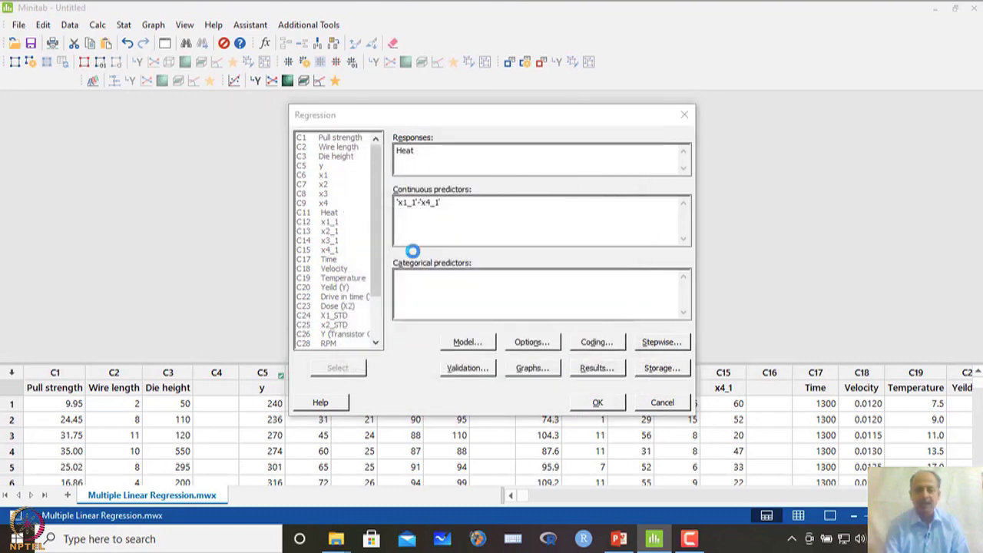
# Examine the regression equation, coefficients with their P-values and VIFs, and the model summary for Heat.
pyautogui.scroll(-1, 349, 271)
pyautogui.scroll(-2, 348, 271)
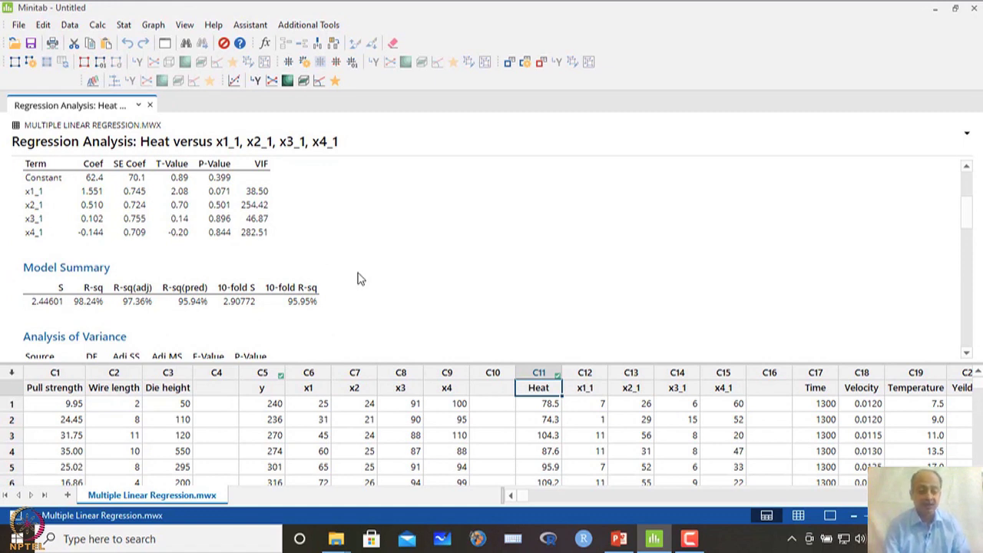
pyautogui.scroll(3, 369, 294)
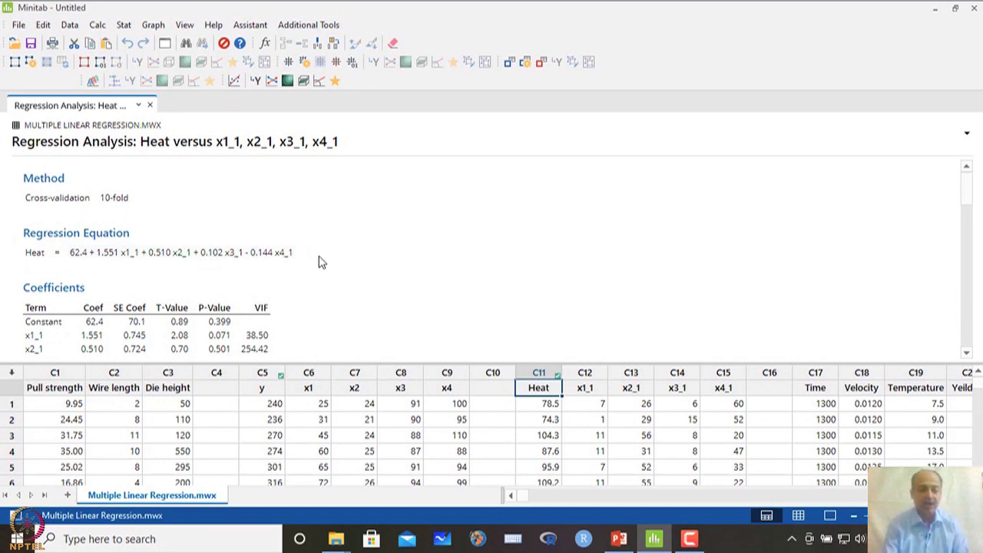
pyautogui.scroll(-2, 321, 262)
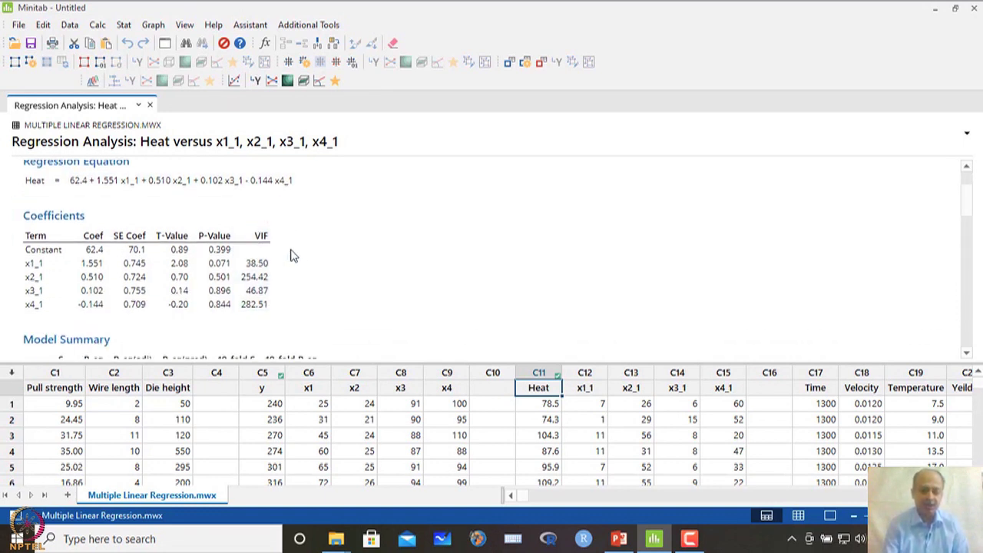
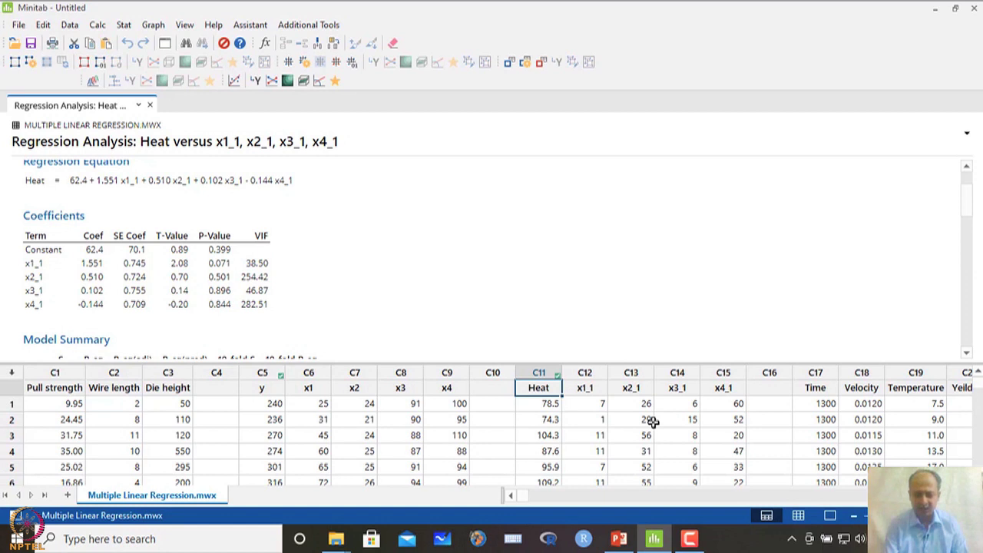
# Look over the Heat response and the predictors x1_1 to x4_1 in the worksheet.
pyautogui.moveTo(554, 384); pyautogui.dragTo(726, 403)
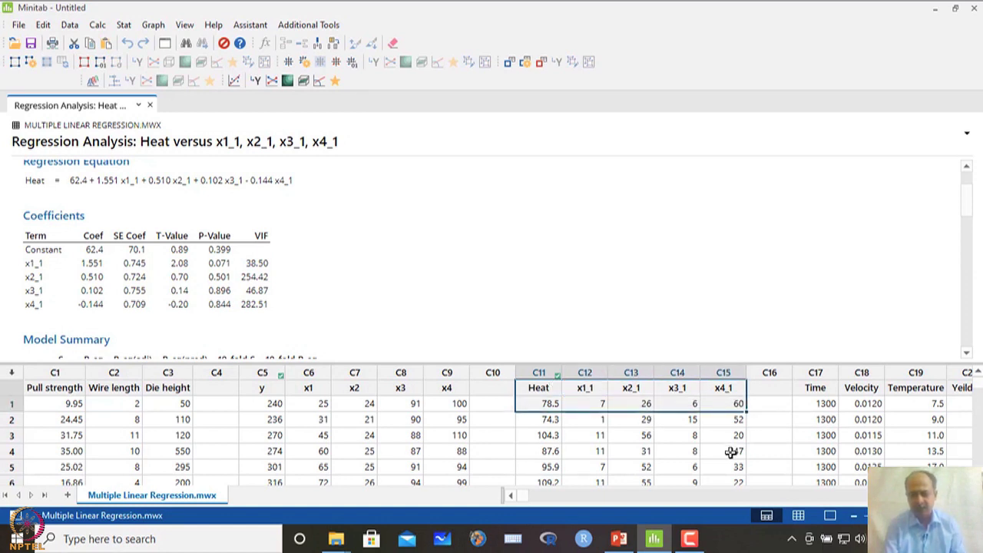
pyautogui.click(730, 453)
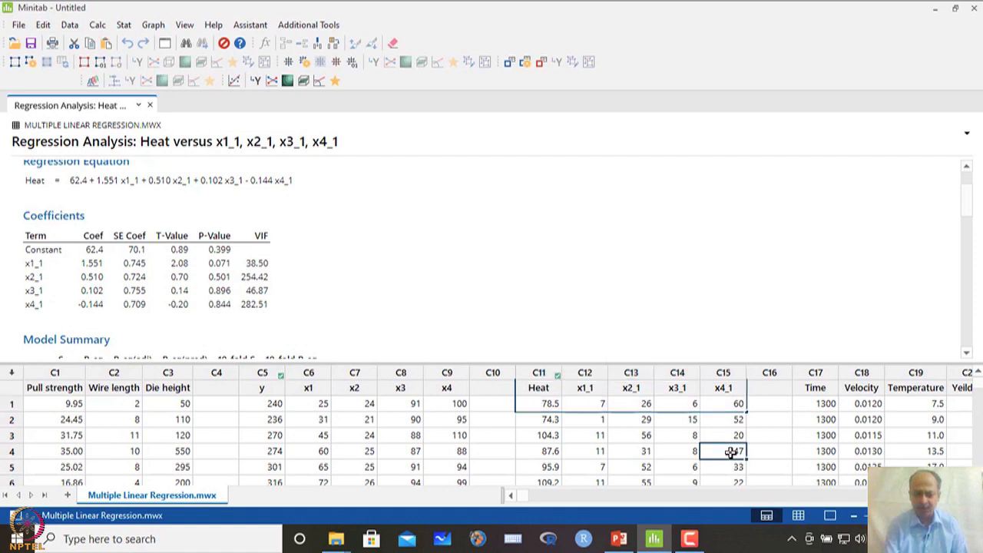
pyautogui.click(597, 387)
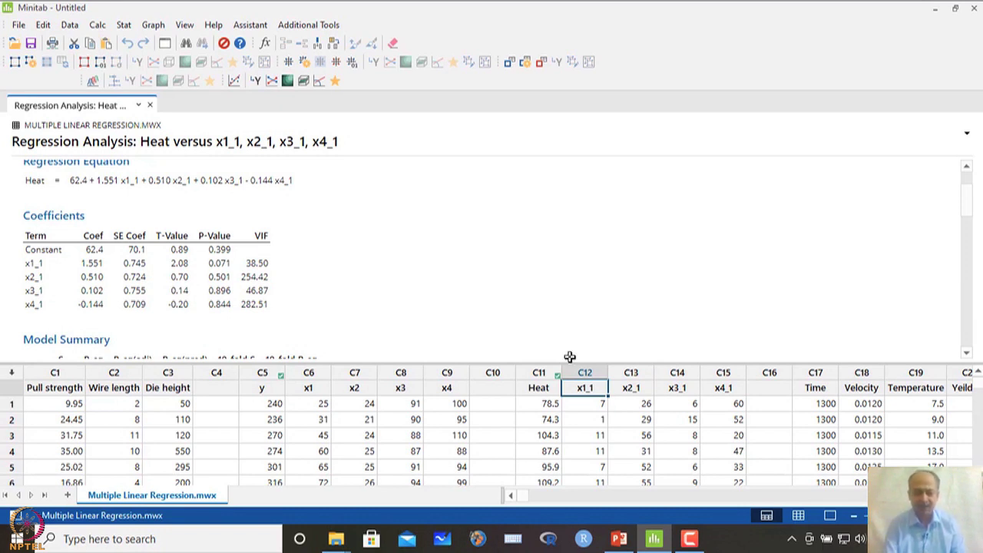
pyautogui.click(617, 392)
pyautogui.click(590, 391)
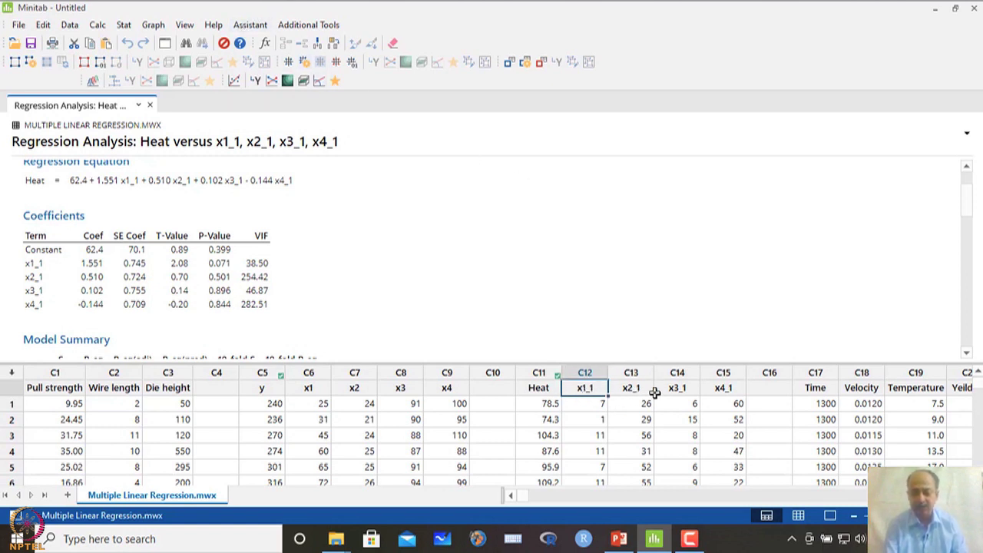
pyautogui.click(124, 26)
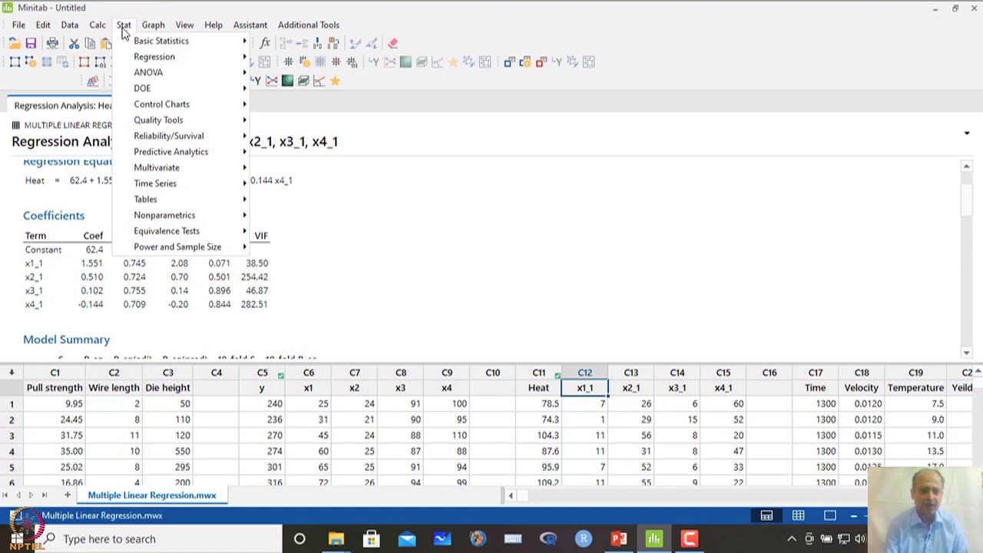
pyautogui.moveTo(146, 65)
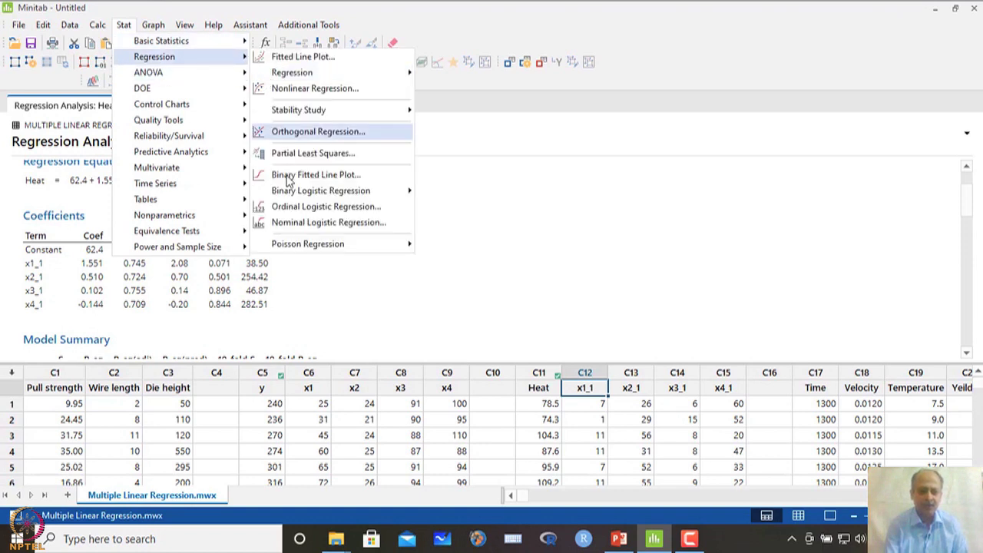
pyautogui.click(354, 295)
# Copy the Coefficients table with its VIF column from the regression output as a picture.
pyautogui.scroll(2, 340, 304)
pyautogui.scroll(-4, 336, 303)
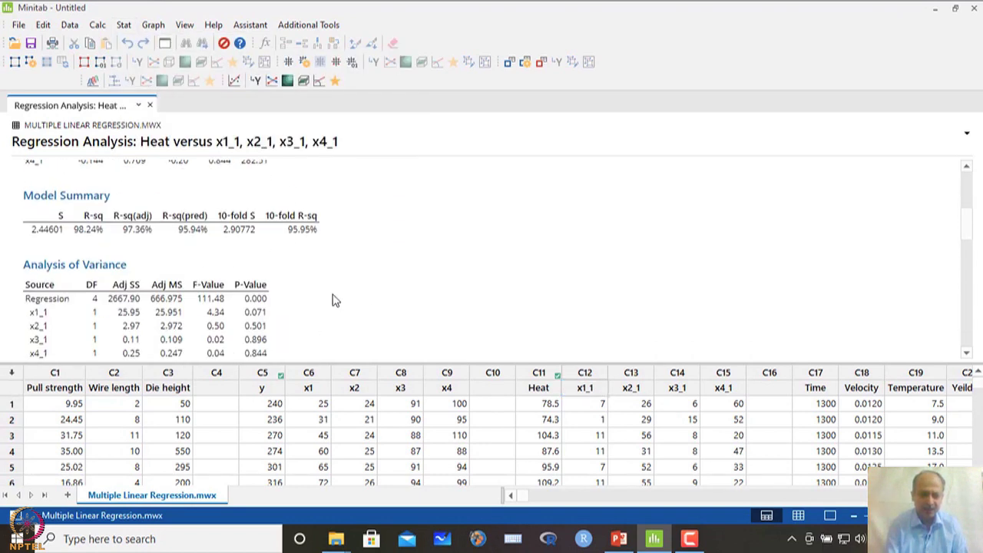
pyautogui.scroll(2, 261, 203)
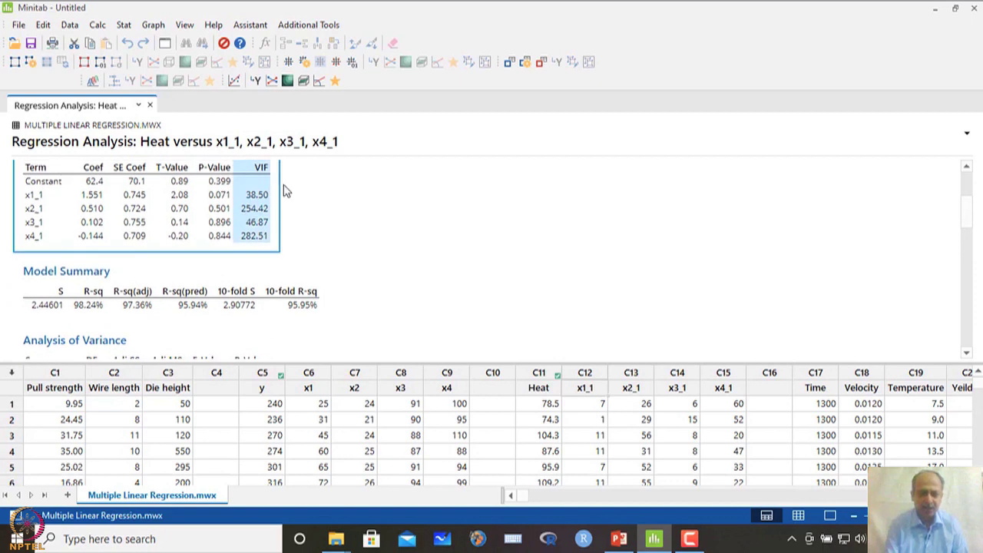
pyautogui.scroll(2, 285, 192)
pyautogui.click(295, 211)
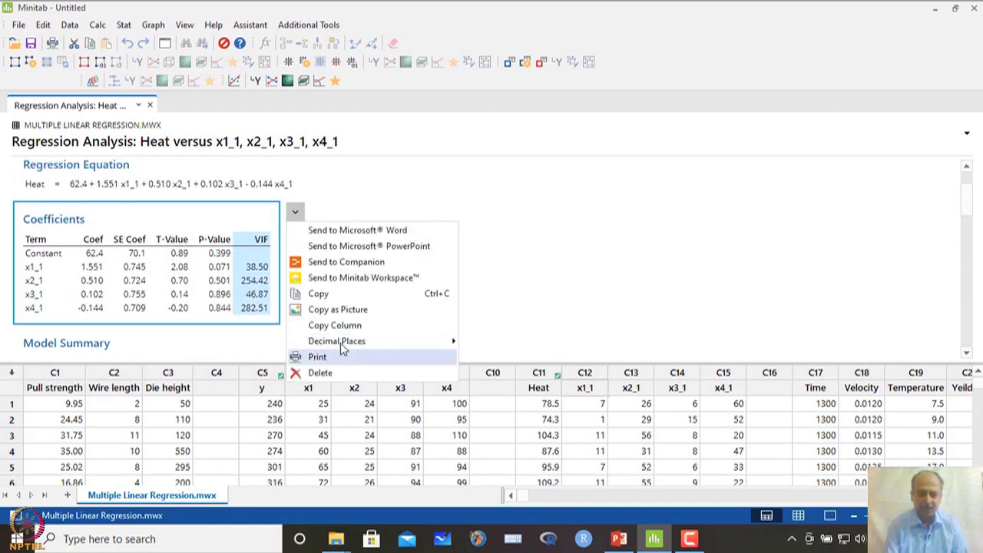
pyautogui.click(340, 310)
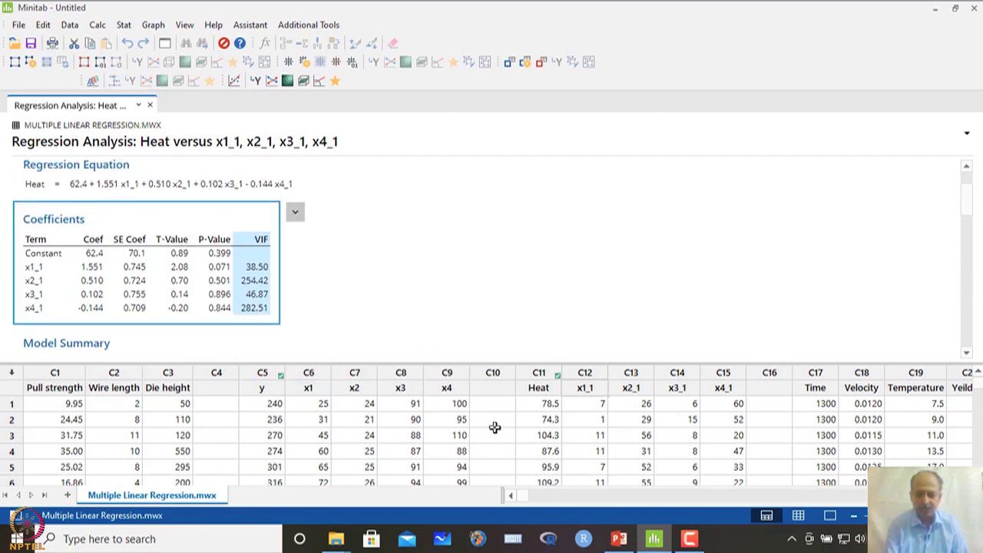
# Open Excel 2016, dismiss the activation notice, maximize the window, and create a blank workbook.
pyautogui.click(220, 538)
pyautogui.write('excel')
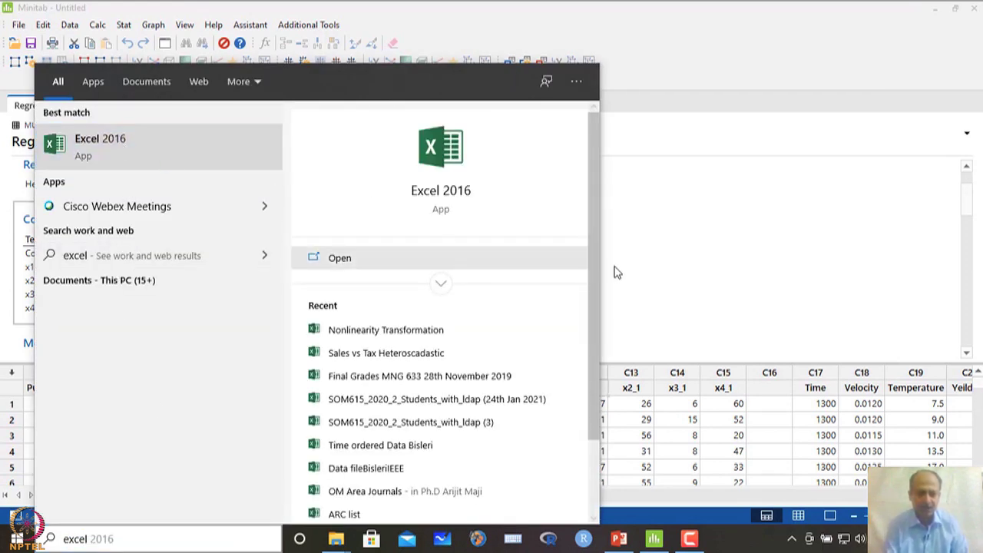
pyautogui.click(643, 281)
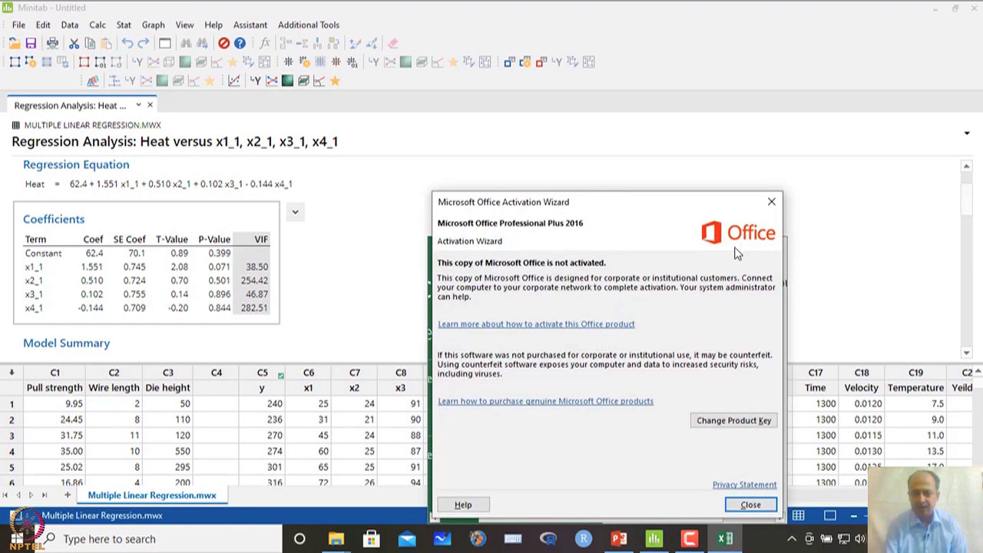
pyautogui.click(750, 505)
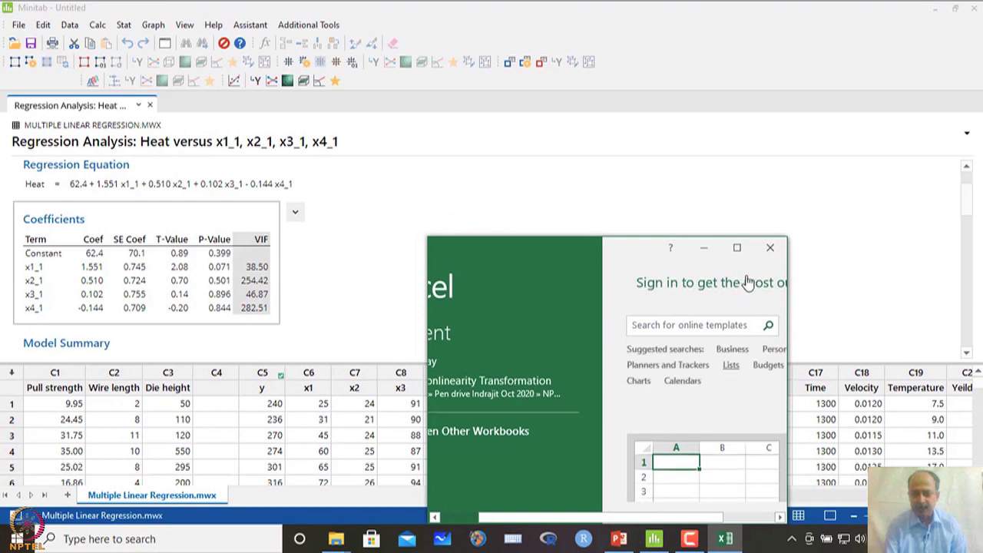
pyautogui.click(737, 248)
pyautogui.click(410, 184)
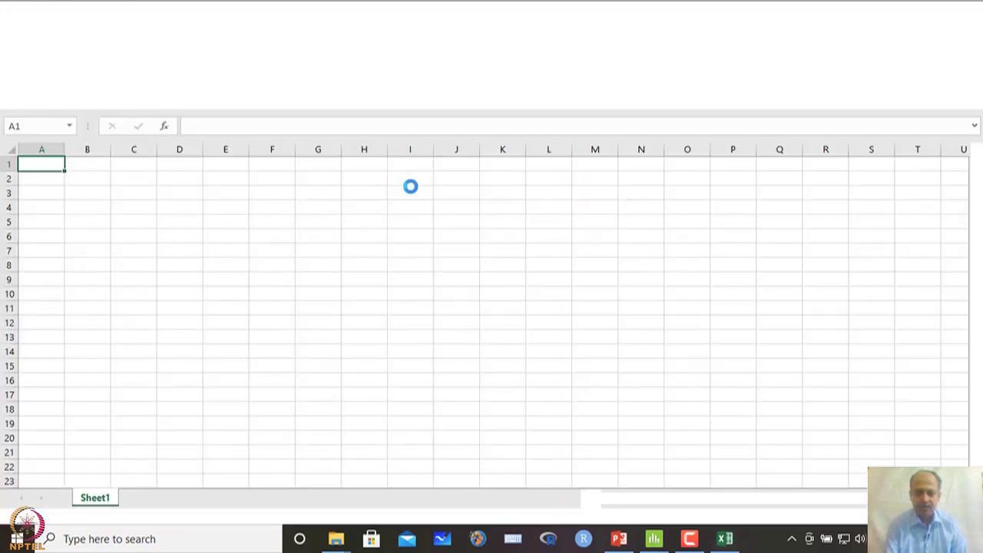
# Paste the Coefficients picture at cell F5, enlarge it to span about columns F to N, and shift it up slightly.
pyautogui.click(286, 221)
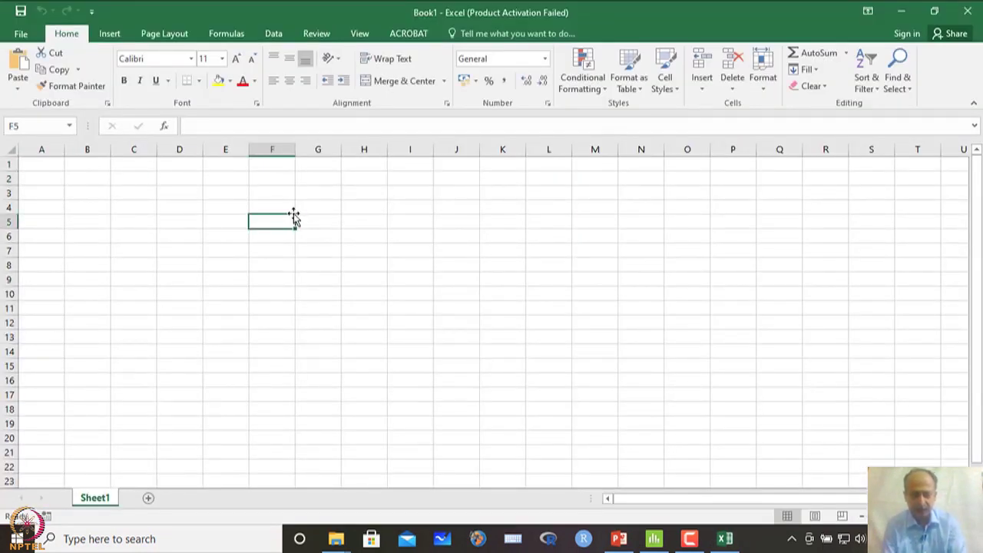
pyautogui.hotkey('ctrl', 'v')
pyautogui.moveTo(472, 336); pyautogui.dragTo(698, 465)
pyautogui.moveTo(540, 309)
pyautogui.mouseDown()
pyautogui.moveTo(533, 323)
pyautogui.moveTo(526, 299)
pyautogui.mouseUp()
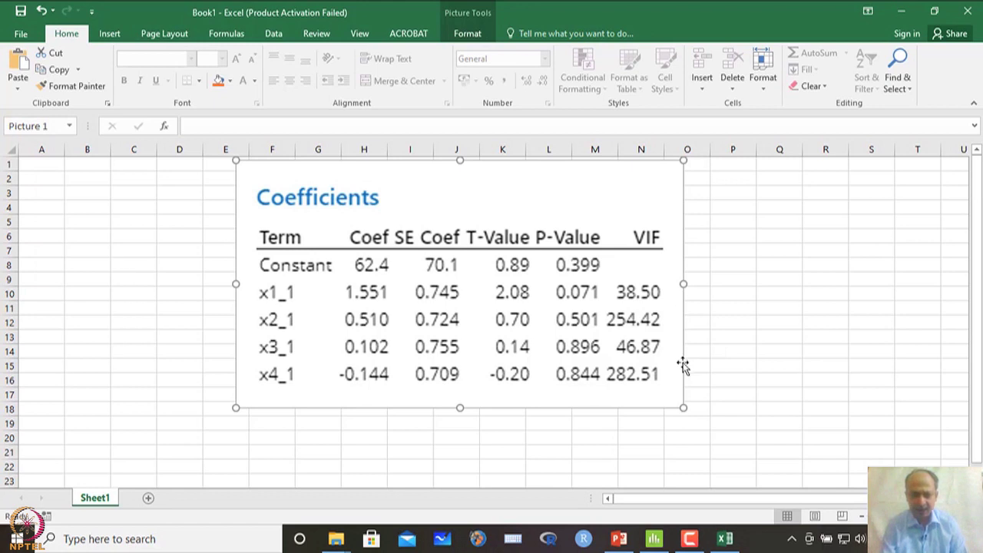
# Switch to Minitab, reopen the regression model of Heat on x1_1 to x4_1, and set its term selection method to Stepwise.
pyautogui.click(656, 541)
pyautogui.click(330, 265)
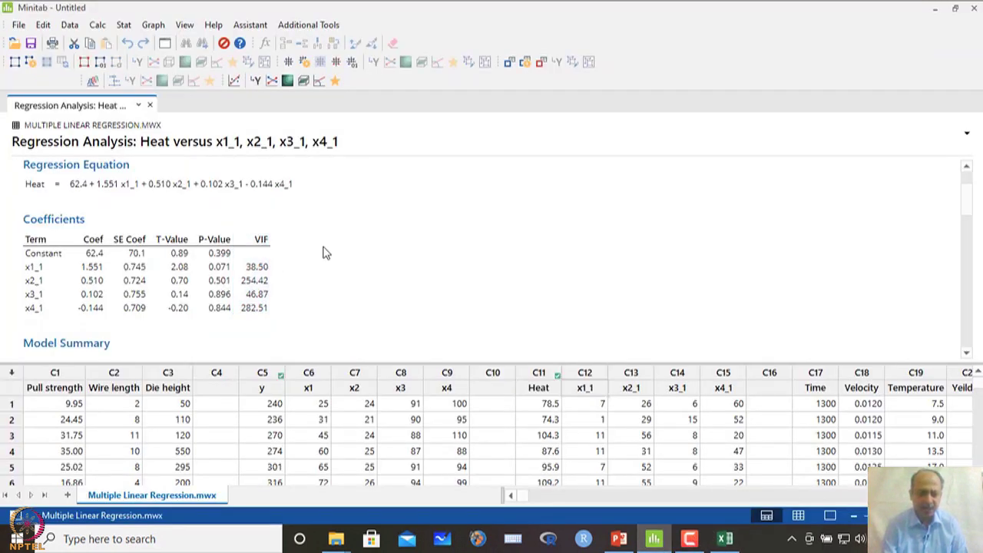
pyautogui.click(125, 26)
pyautogui.moveTo(142, 57)
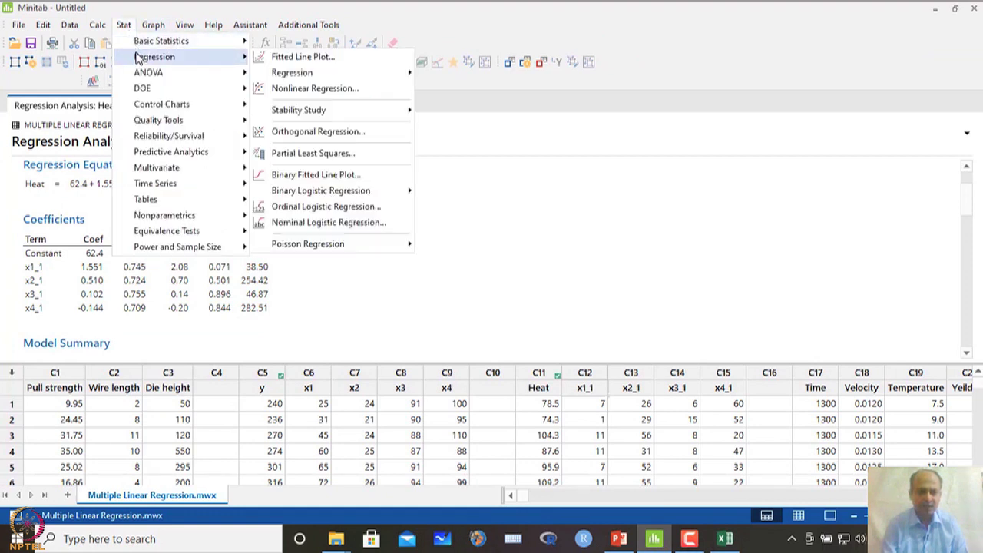
pyautogui.moveTo(305, 72)
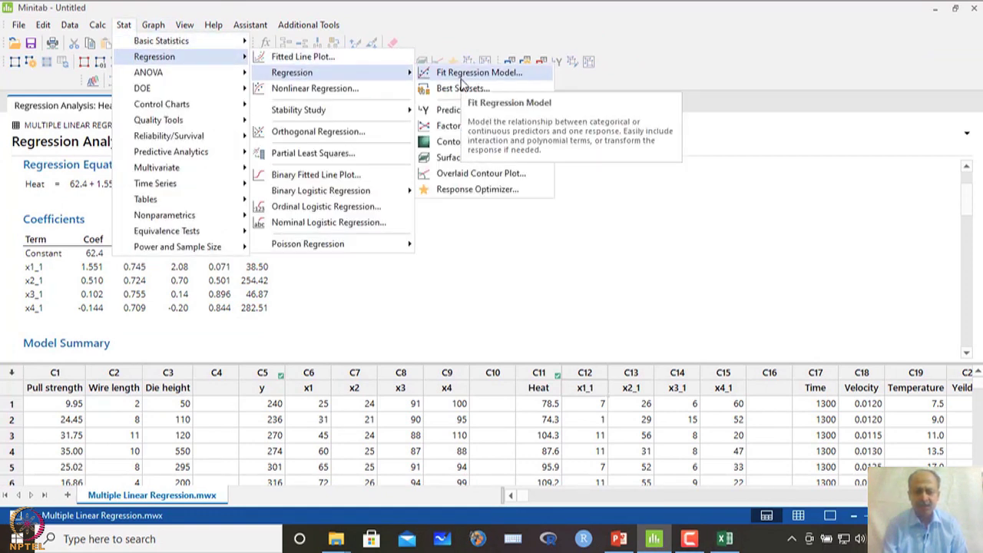
pyautogui.click(432, 73)
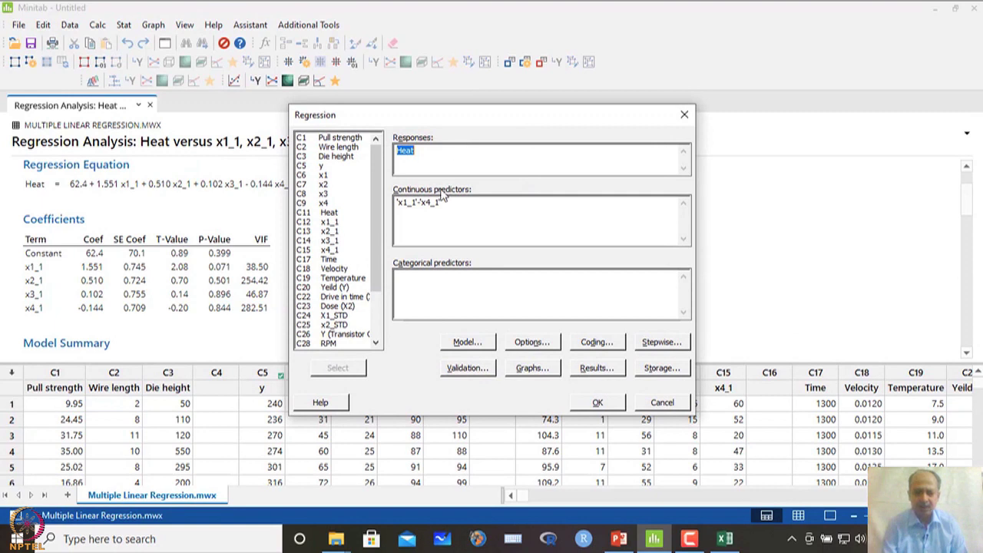
pyautogui.click(638, 347)
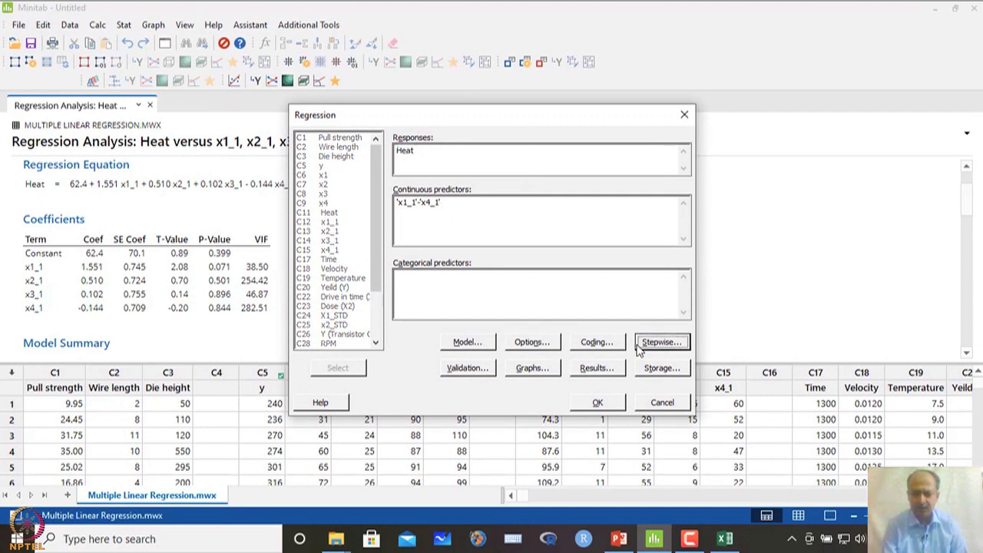
pyautogui.click(538, 34)
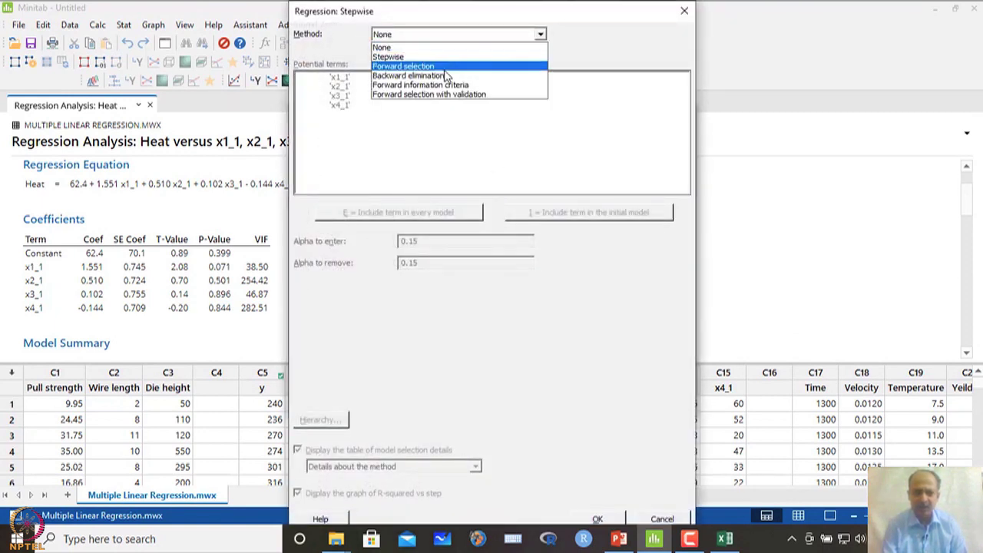
pyautogui.click(449, 57)
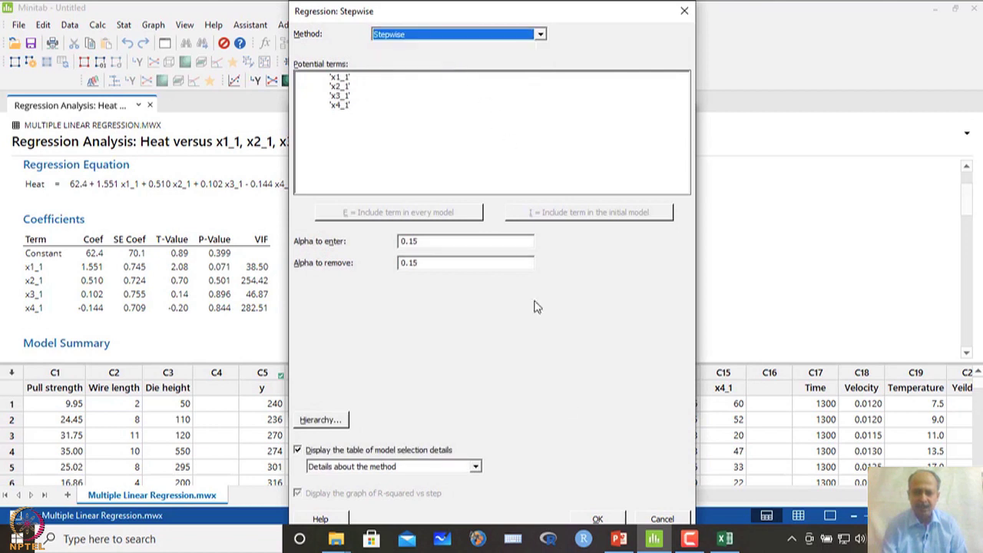
pyautogui.click(599, 519)
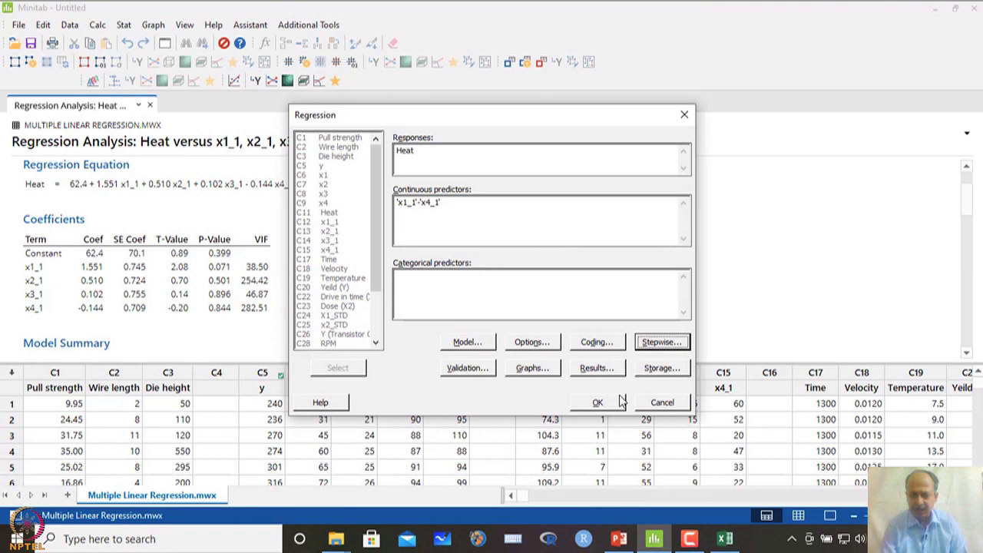
# Keep the standardized residual storage, individual residual plots and 10-fold cross-validation settings, and run the stepwise regression.
pyautogui.click(647, 376)
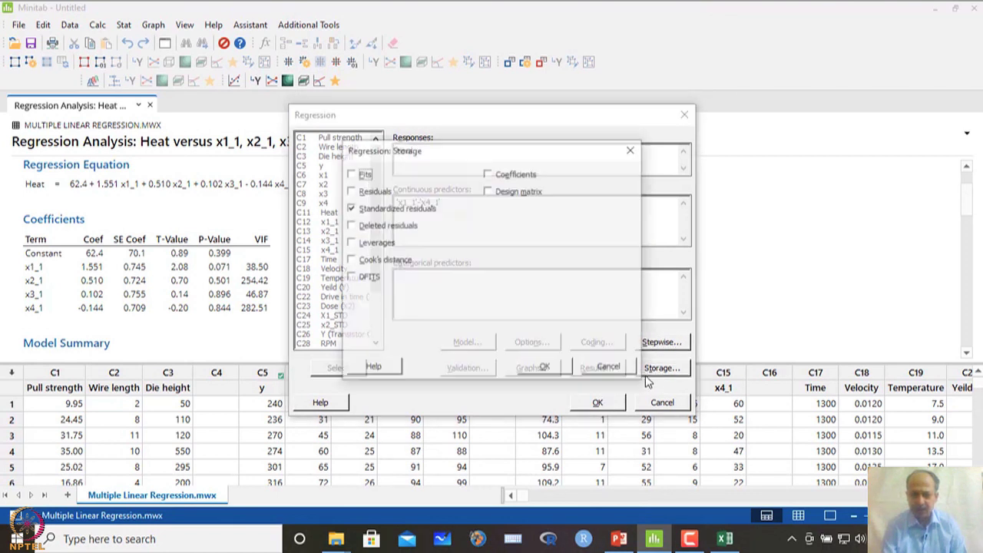
pyautogui.click(547, 369)
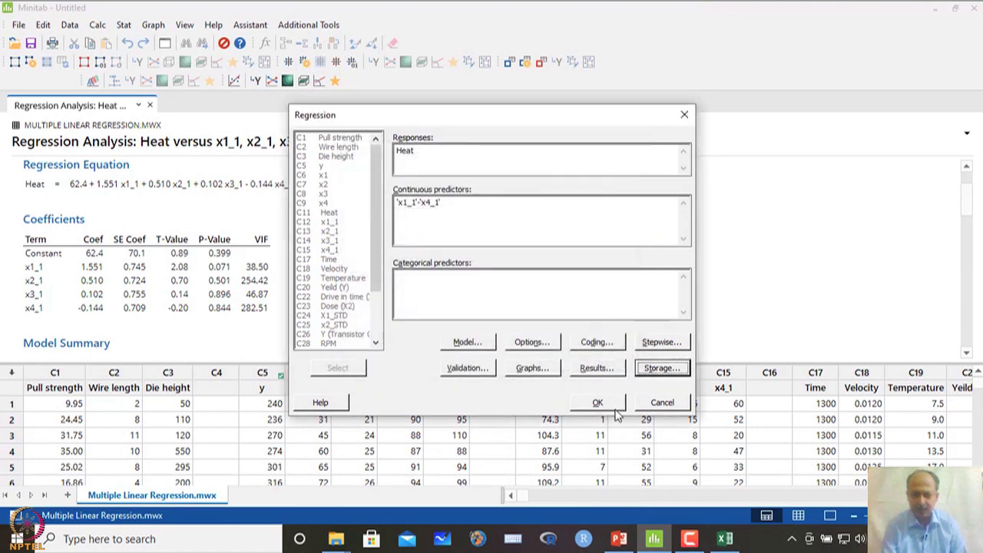
pyautogui.click(537, 370)
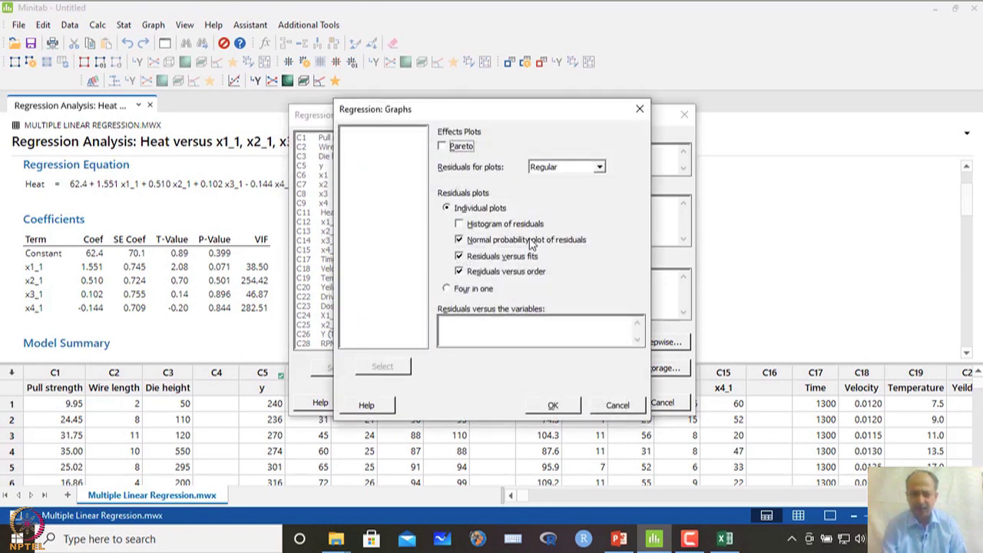
pyautogui.click(569, 409)
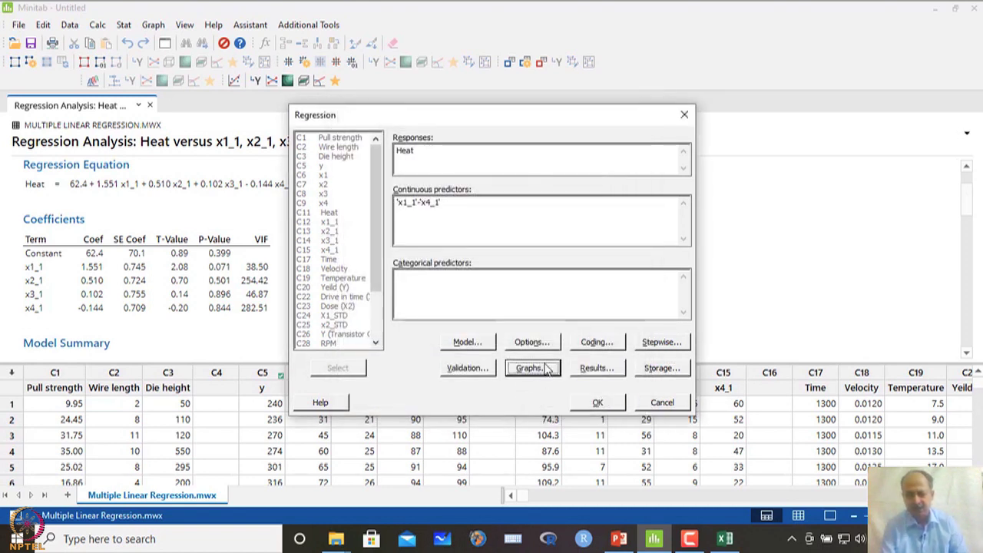
pyautogui.click(480, 368)
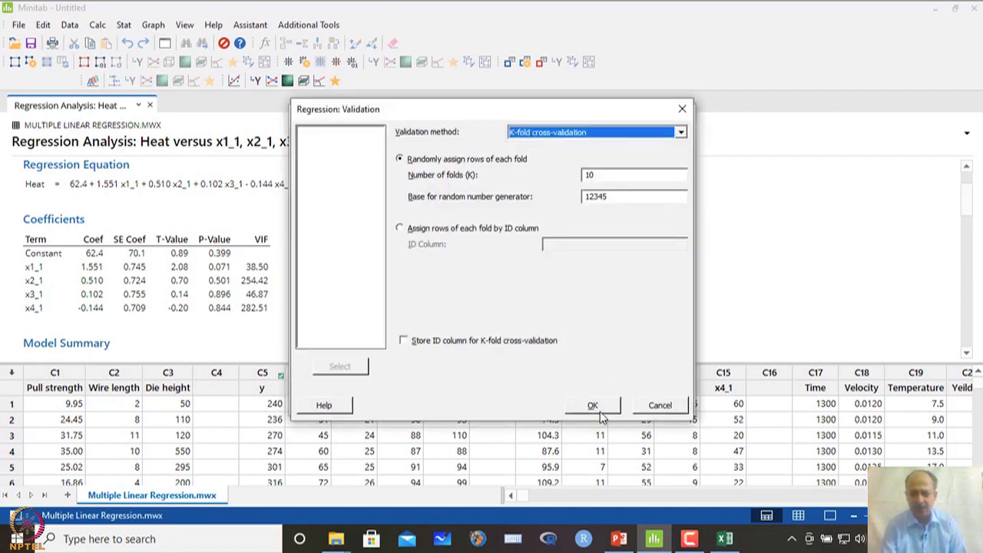
pyautogui.click(597, 410)
pyautogui.click(593, 402)
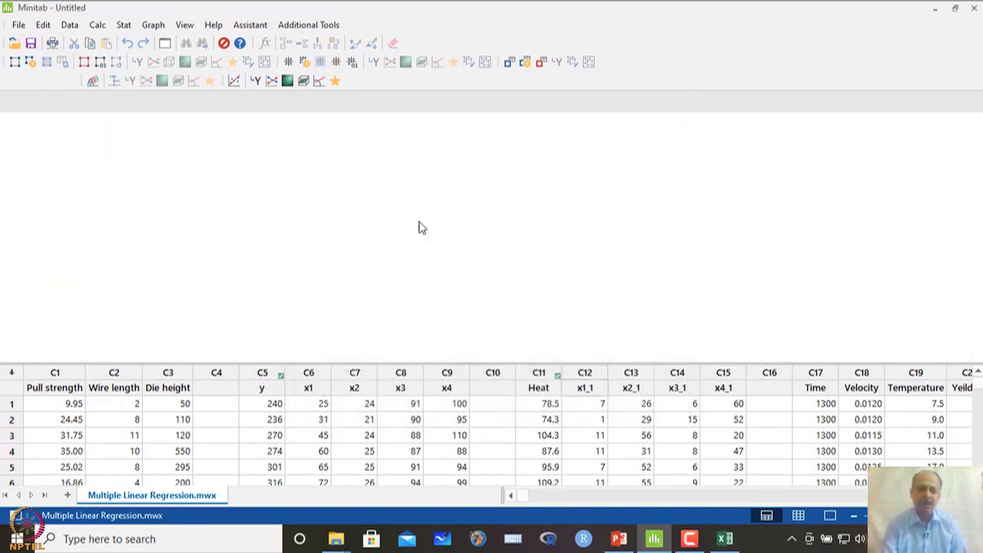
# Copy the Regression Equation block of the stepwise output as a picture.
pyautogui.scroll(-1, 419, 227)
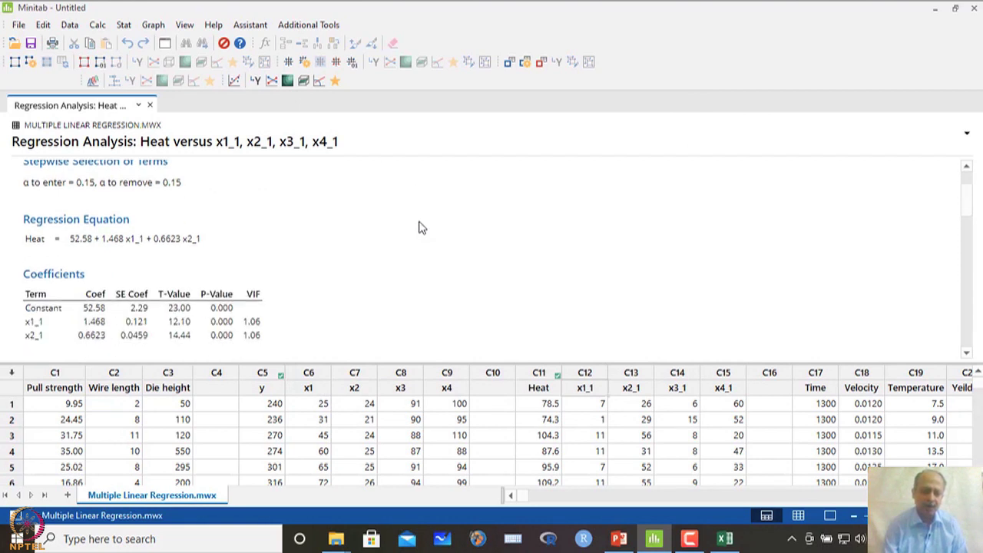
pyautogui.click(125, 244)
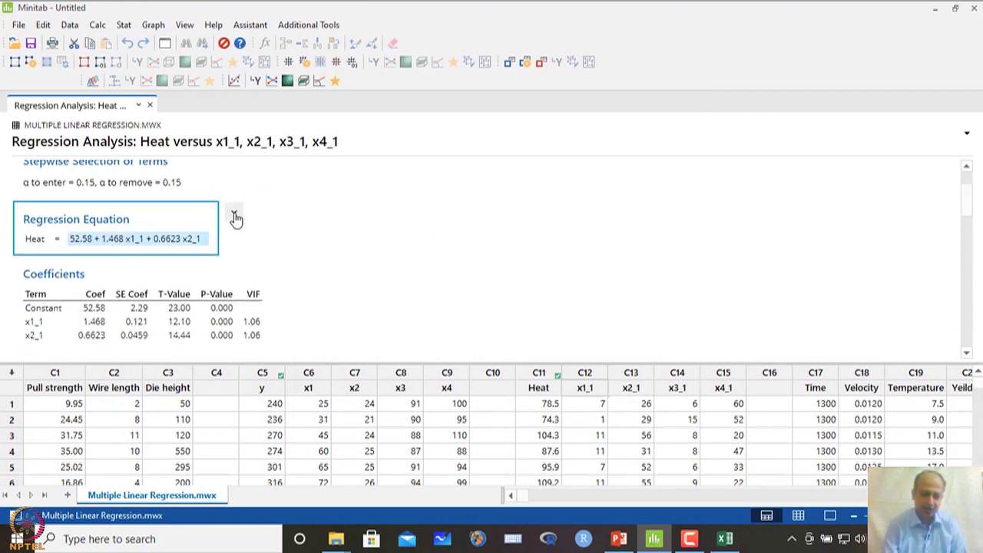
pyautogui.click(234, 214)
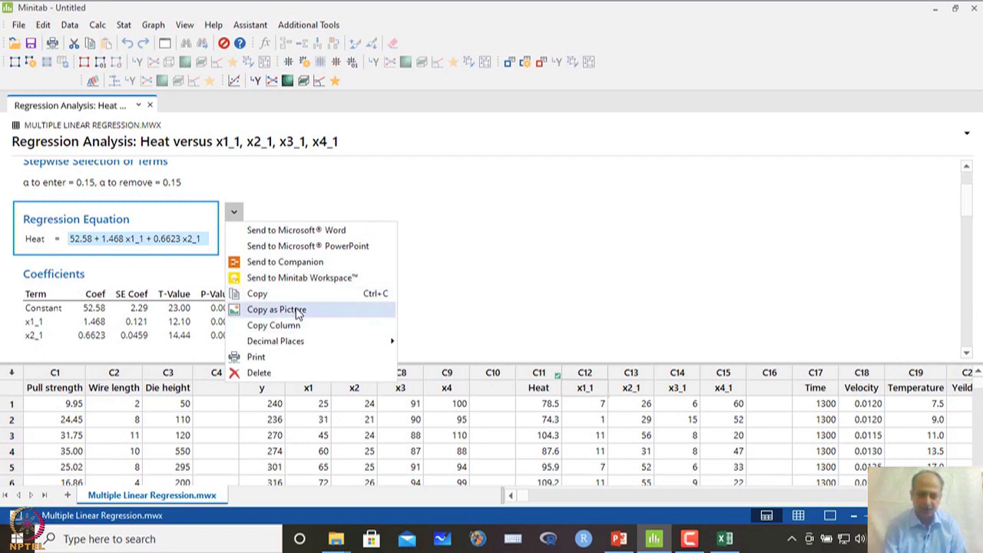
pyautogui.click(297, 315)
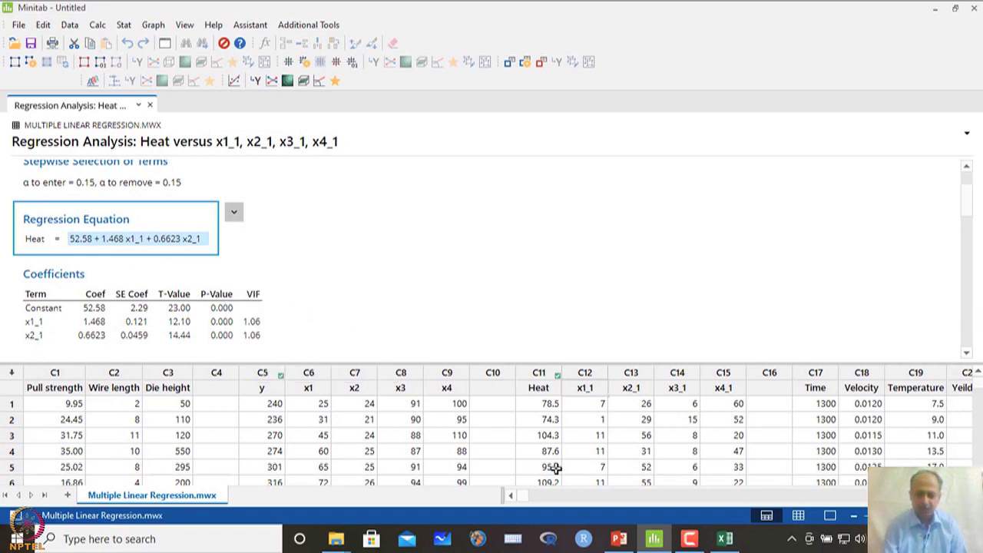
# Switch to Excel, paste the equation picture at cell H20, enlarge it, and place it directly beneath the full model's Coefficients picture.
pyautogui.click(724, 539)
pyautogui.click(352, 438)
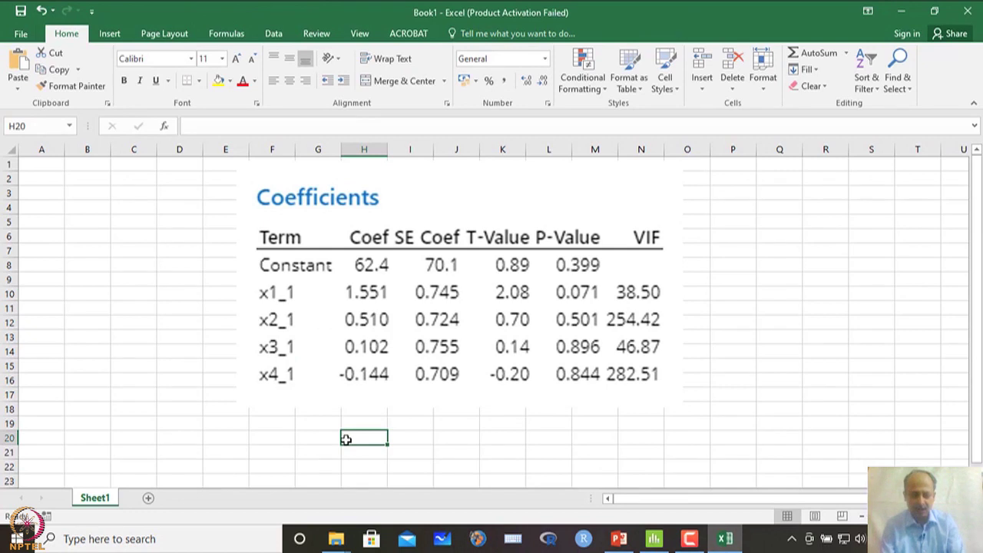
pyautogui.hotkey('ctrl', 'v')
pyautogui.scroll(-2, 456, 435)
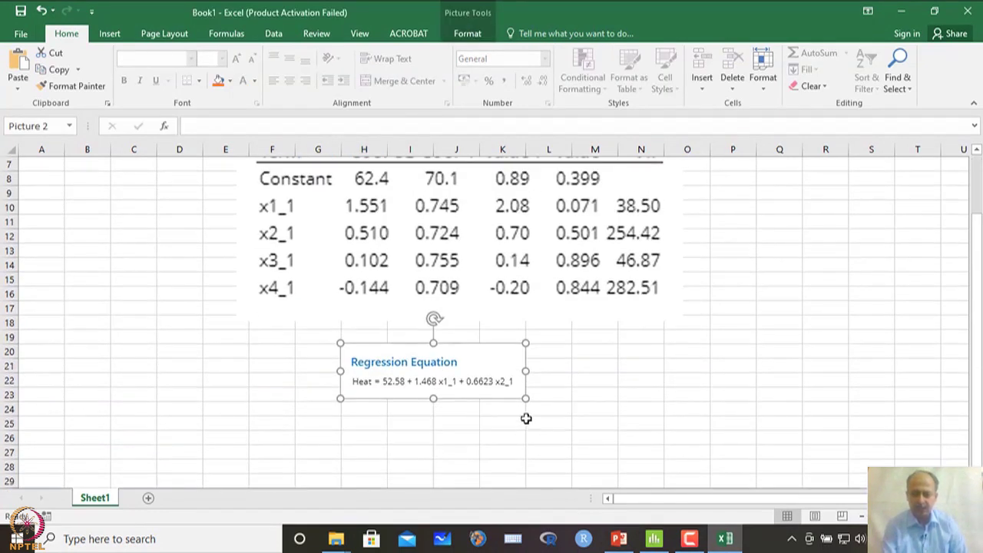
pyautogui.moveTo(525, 399); pyautogui.dragTo(697, 449)
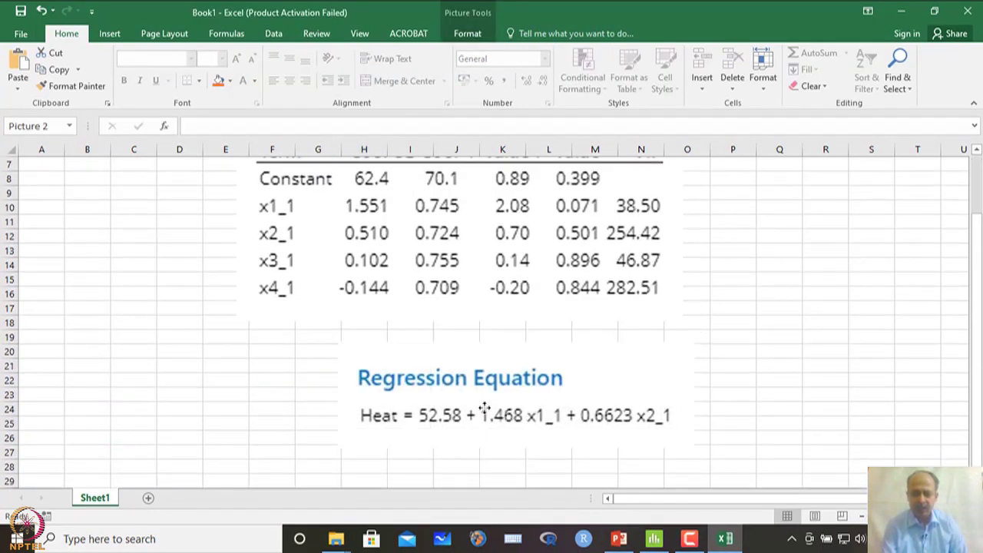
pyautogui.moveTo(513, 435); pyautogui.dragTo(413, 412)
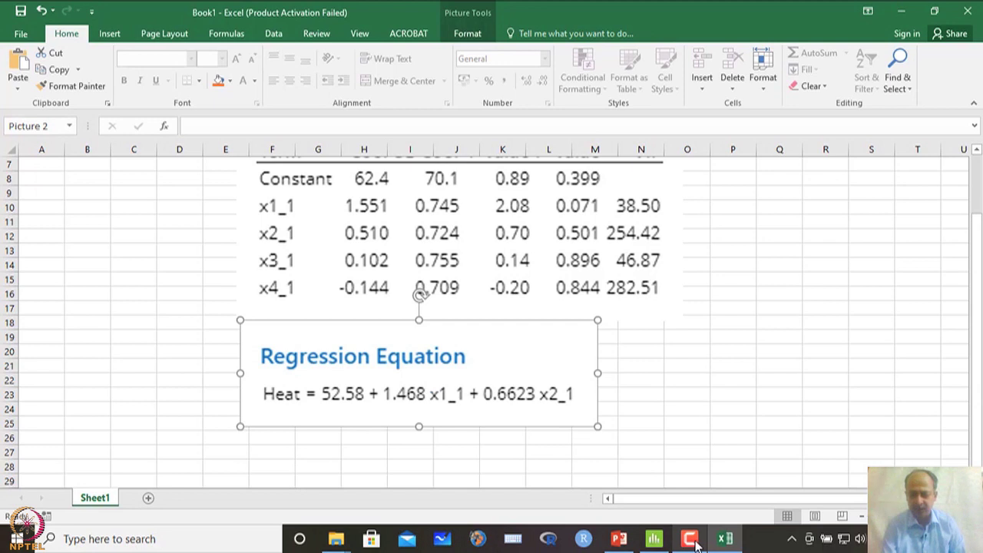
# Switch to Minitab and copy the stepwise model's Coefficients table with its VIF column as a picture.
pyautogui.click(659, 541)
pyautogui.scroll(-4, 396, 316)
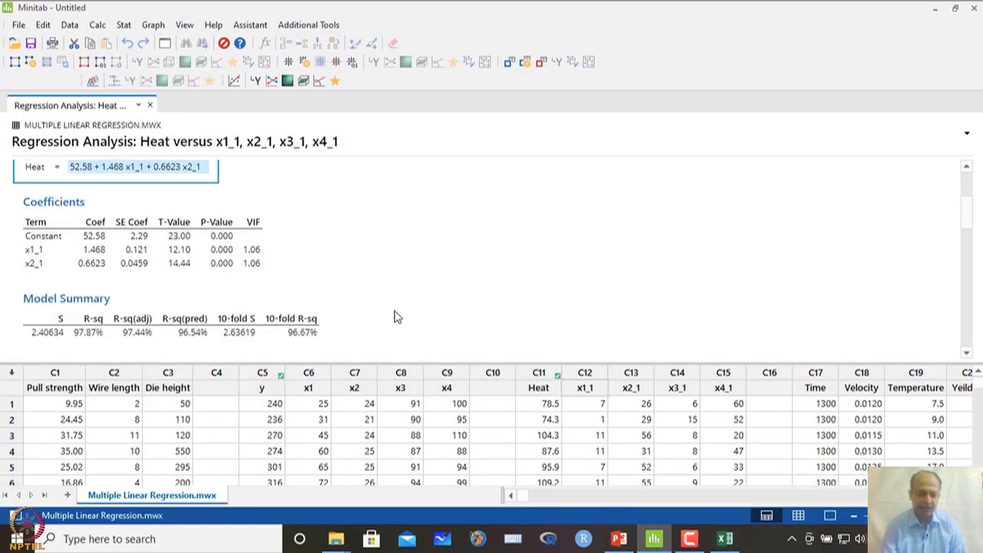
pyautogui.scroll(2, 395, 316)
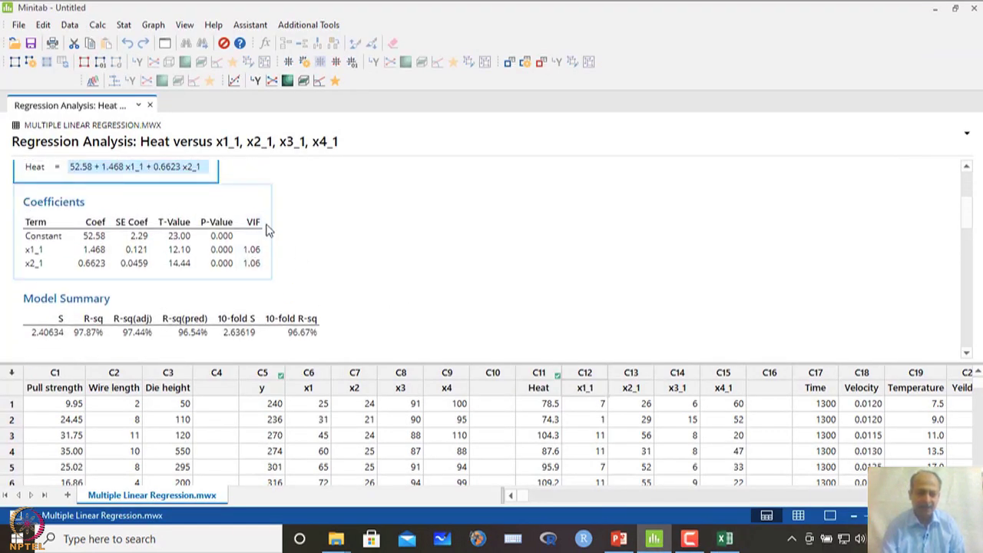
pyautogui.click(287, 194)
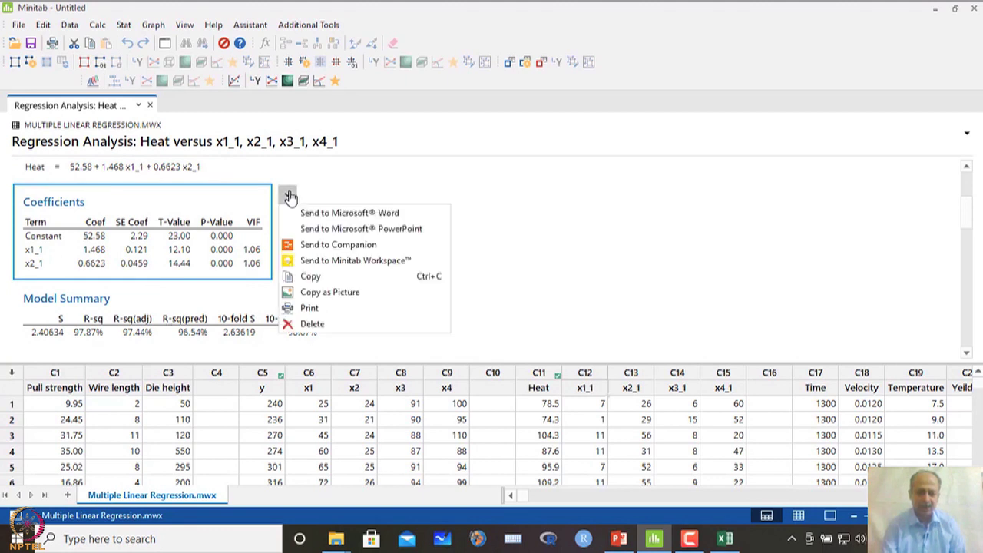
pyautogui.click(324, 298)
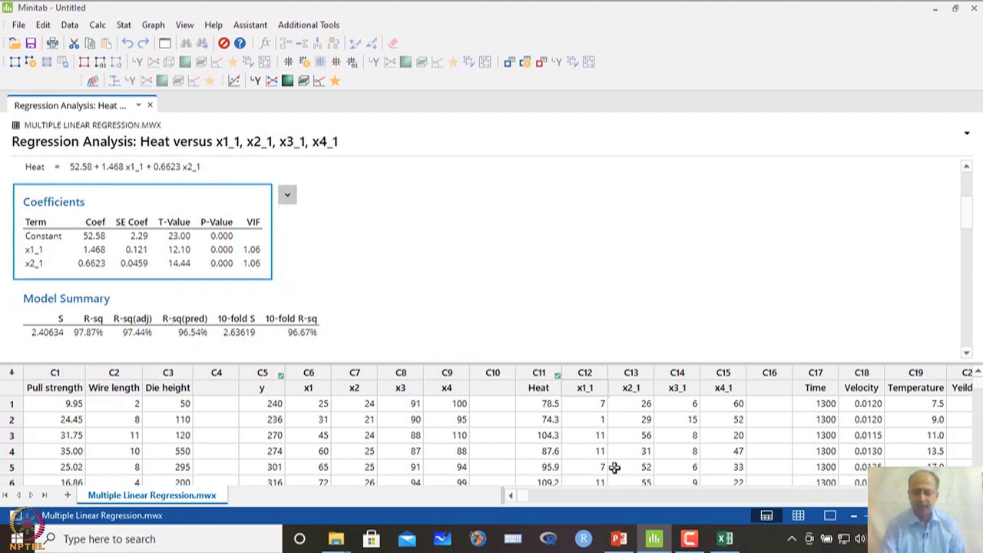
# Switch to Excel, paste the stepwise Coefficients picture at cell G27 below the equation, and enlarge it to span about columns G to N.
pyautogui.click(725, 540)
pyautogui.click(498, 418)
pyautogui.scroll(-1, 441, 407)
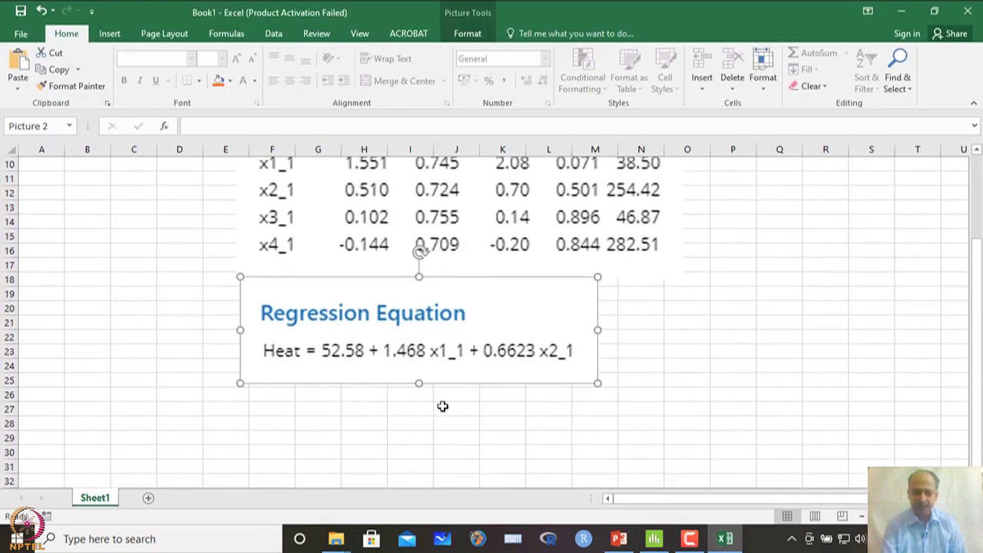
pyautogui.click(298, 407)
pyautogui.hotkey('ctrl', 'v')
pyautogui.scroll(-2, 516, 440)
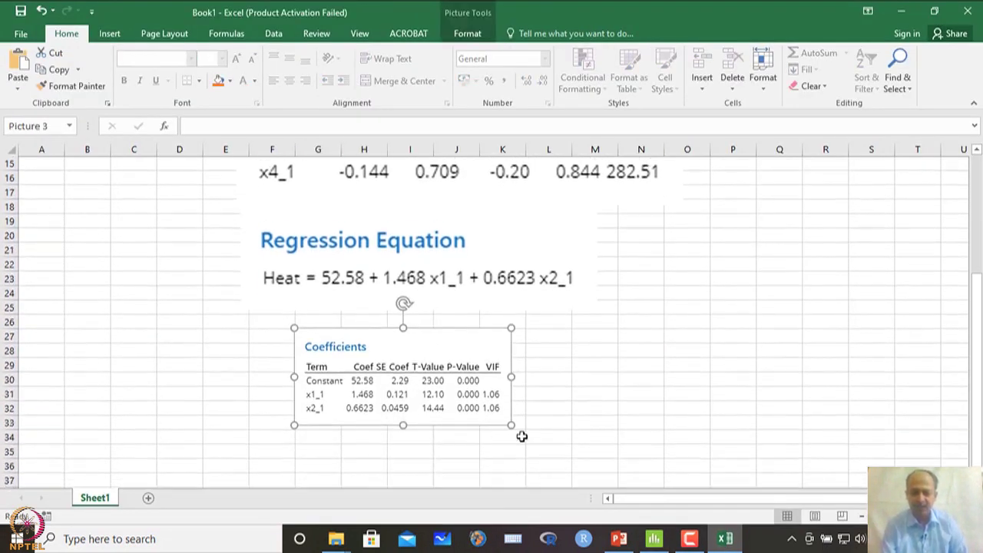
pyautogui.scroll(-1, 522, 436)
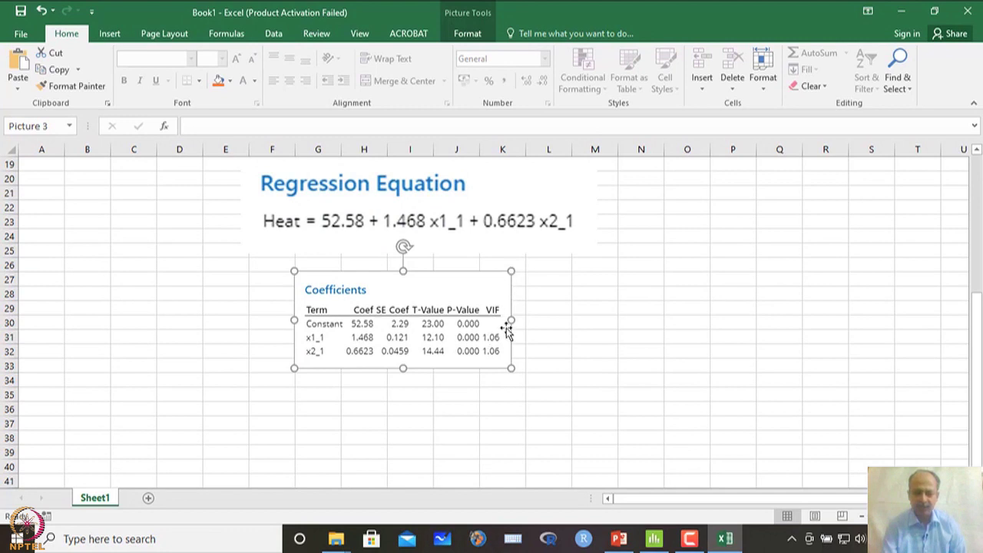
pyautogui.moveTo(512, 368); pyautogui.dragTo(666, 437)
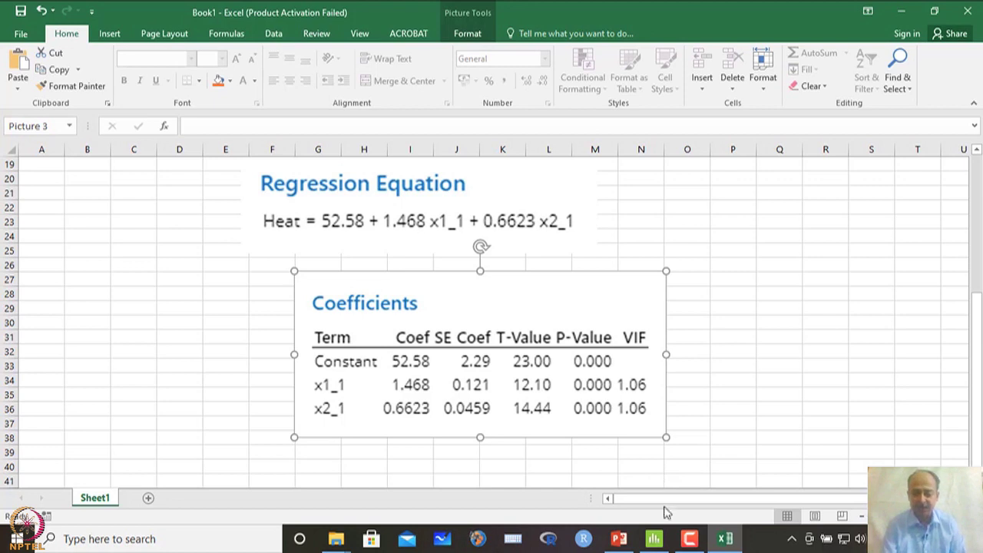
# Switch to Minitab and review the stepwise model's summary, Analysis of Variance table and residual plots.
pyautogui.click(657, 541)
pyautogui.scroll(-4, 311, 341)
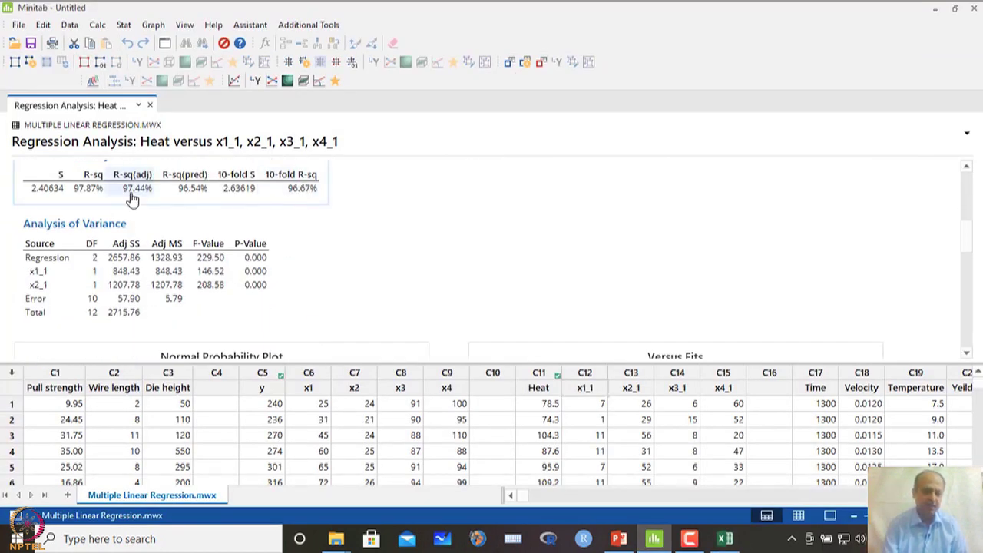
pyautogui.scroll(-2, 353, 296)
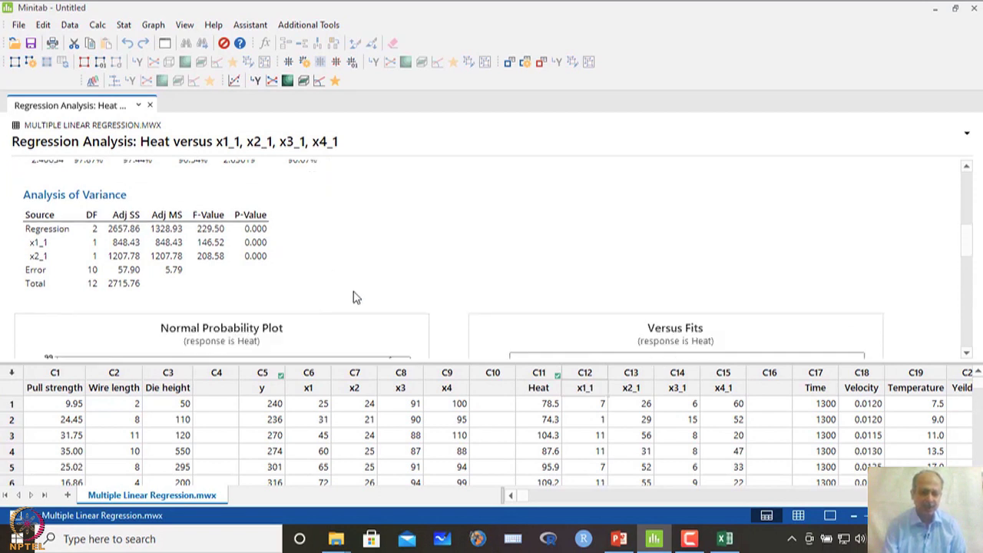
pyautogui.scroll(2, 120, 221)
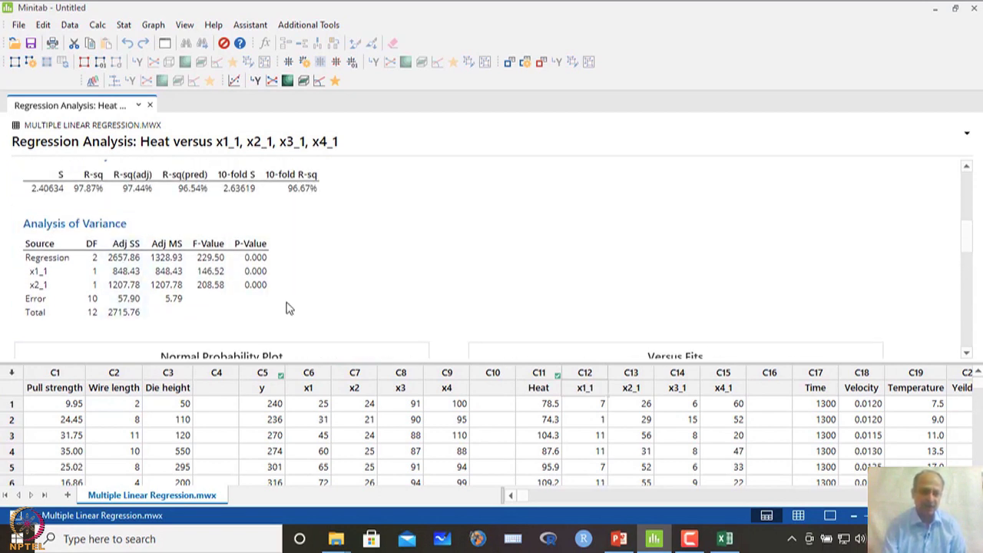
pyautogui.scroll(-5, 273, 292)
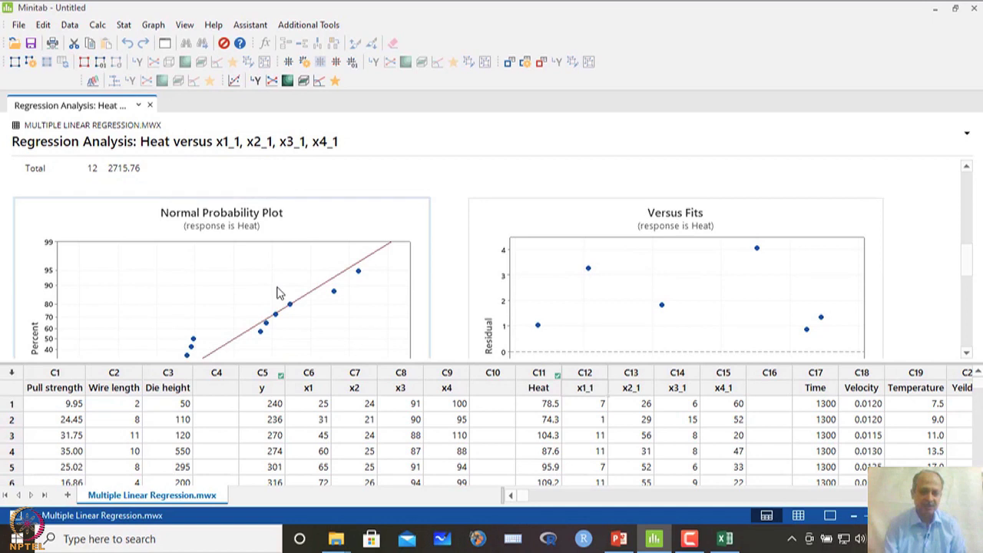
pyautogui.scroll(5, 278, 293)
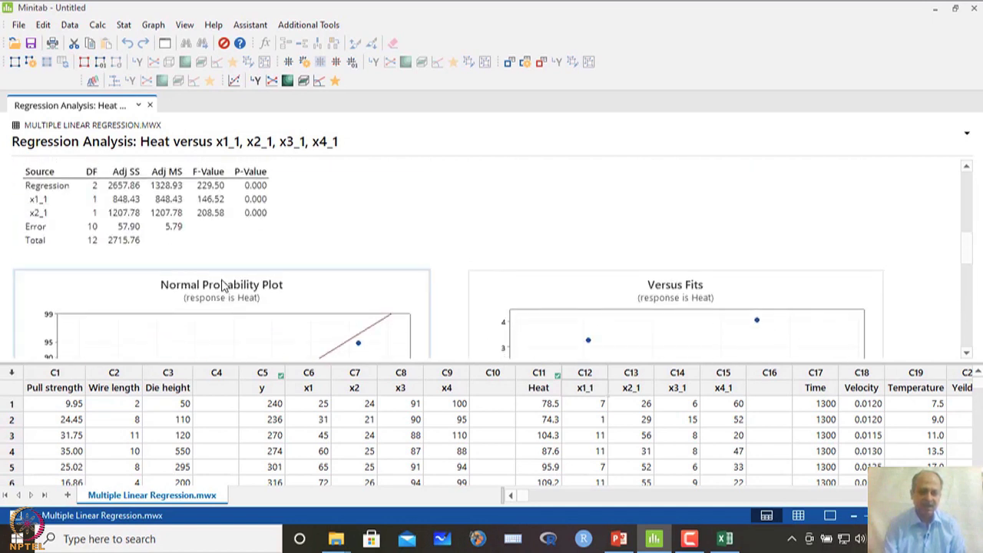
# Run an Anderson-Darling normality test on the standardized residuals in SRES_4, without percentile lines.
pyautogui.click(125, 25)
pyautogui.moveTo(134, 43)
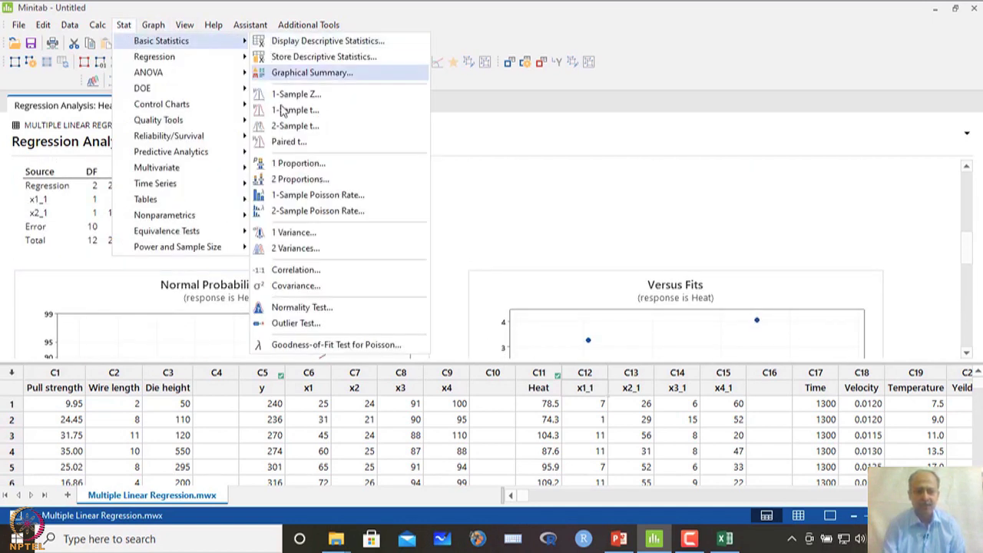
pyautogui.click(306, 308)
pyautogui.scroll(-5, 421, 246)
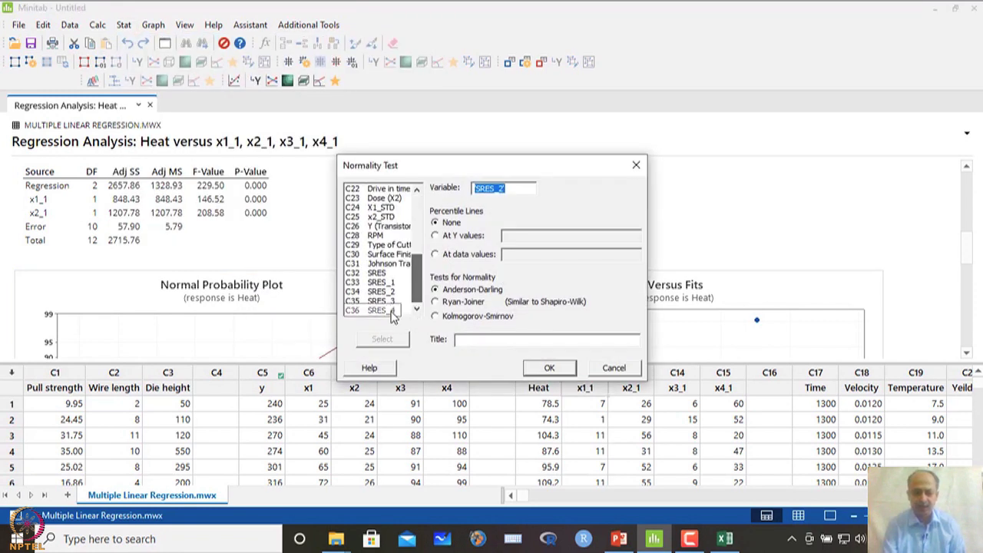
pyautogui.doubleClick(384, 309)
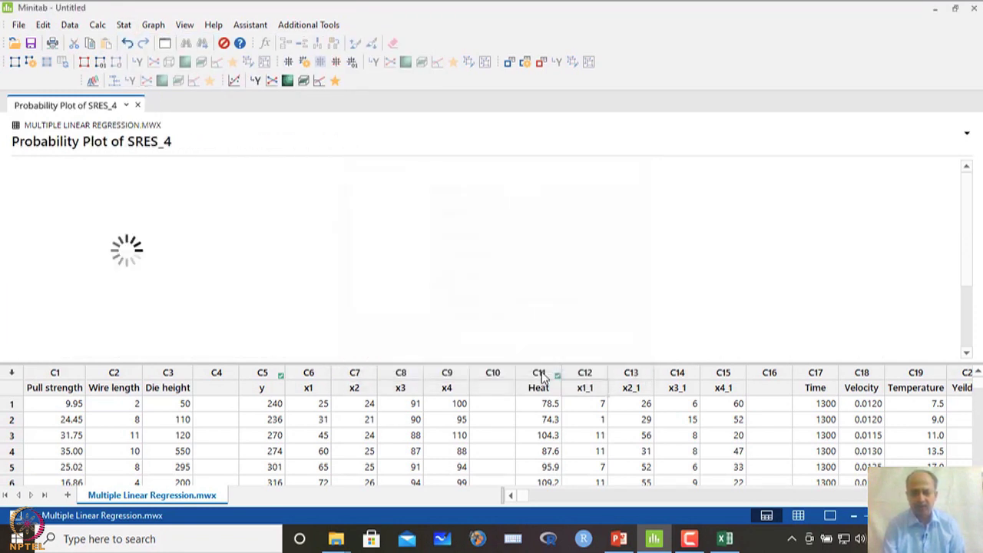
pyautogui.click(549, 368)
# Enlarge the probability plot of SRES_4 to check the fit and the normality p-value, and close the enlarged view.
pyautogui.doubleClick(395, 257)
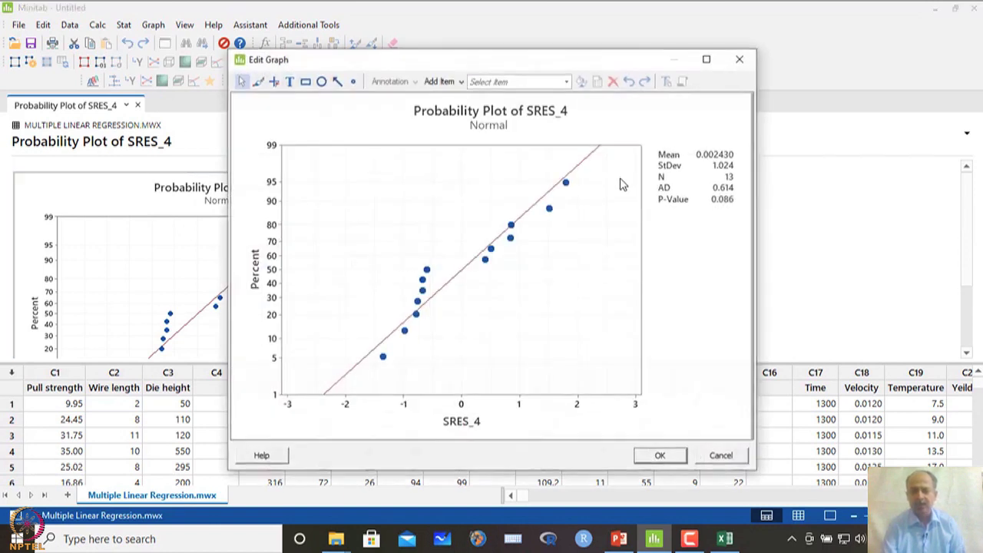
pyautogui.click(707, 60)
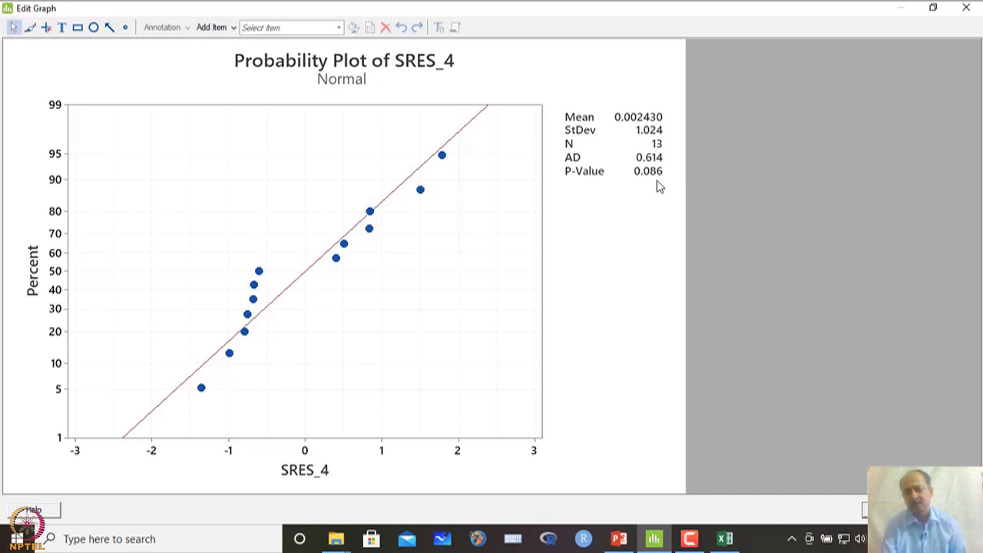
pyautogui.click(967, 7)
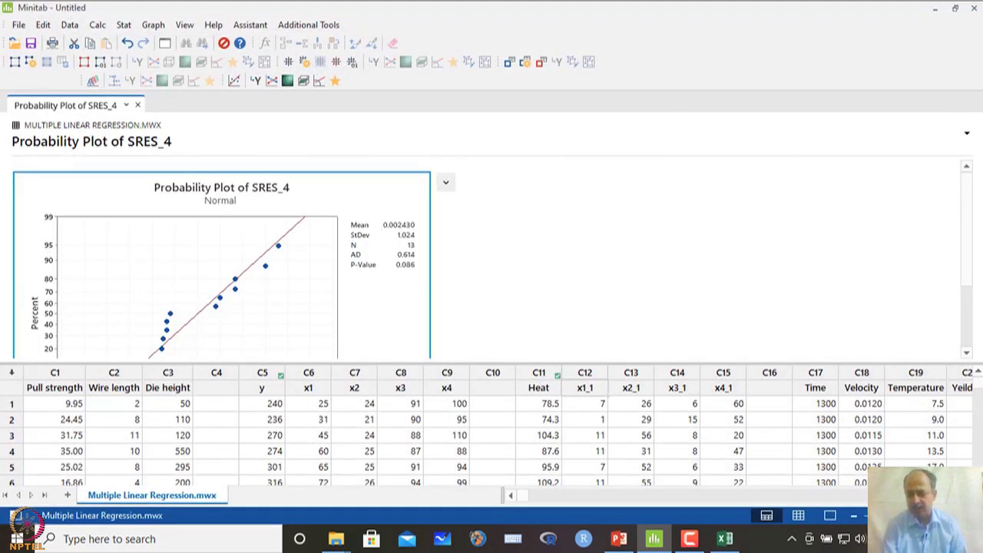
# Delete the stored residual columns C32 to C36 (SRES to SRES_4) from the worksheet and return to its first columns.
pyautogui.hscroll(9, 845, 465)
pyautogui.moveTo(340, 373); pyautogui.dragTo(520, 376)
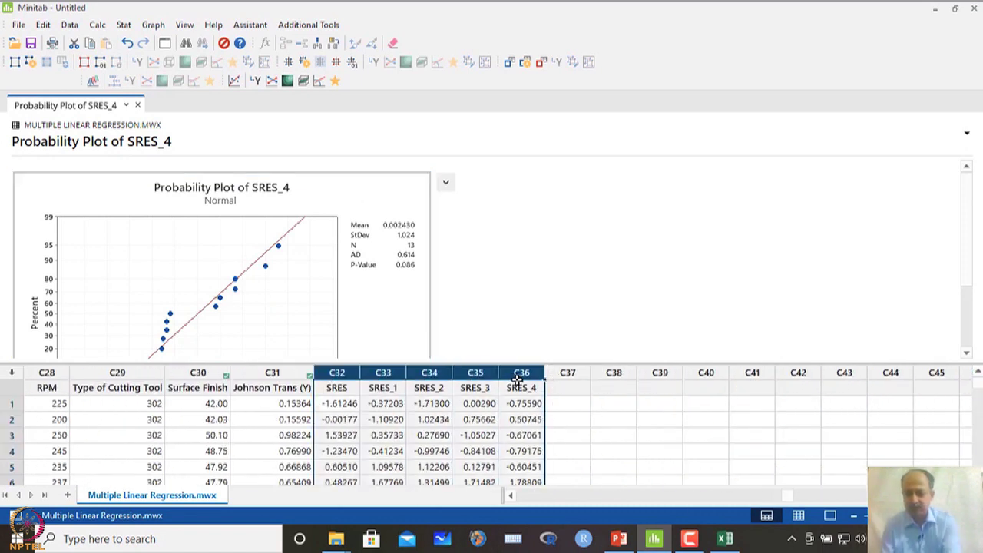
pyautogui.press('Delete')
pyautogui.click(489, 419)
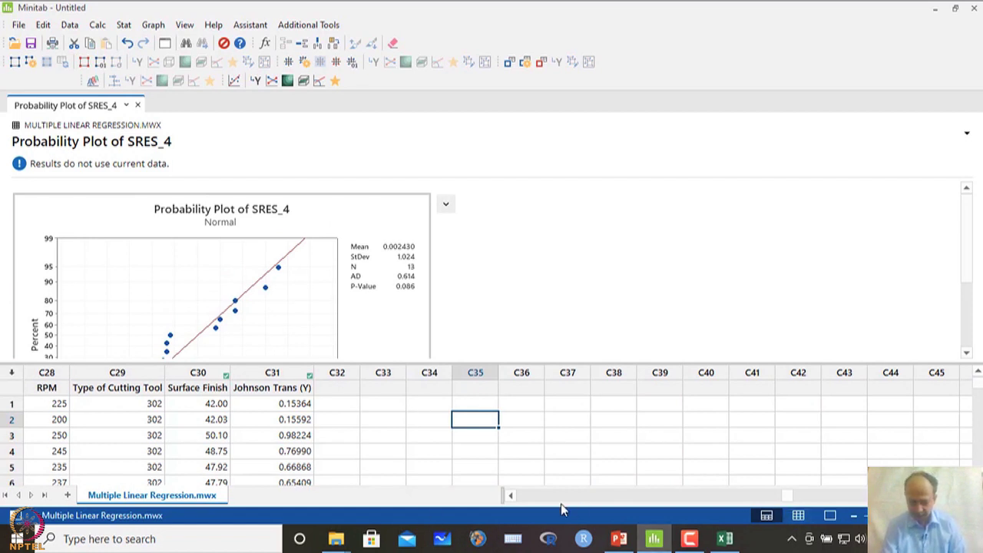
pyautogui.click(510, 496)
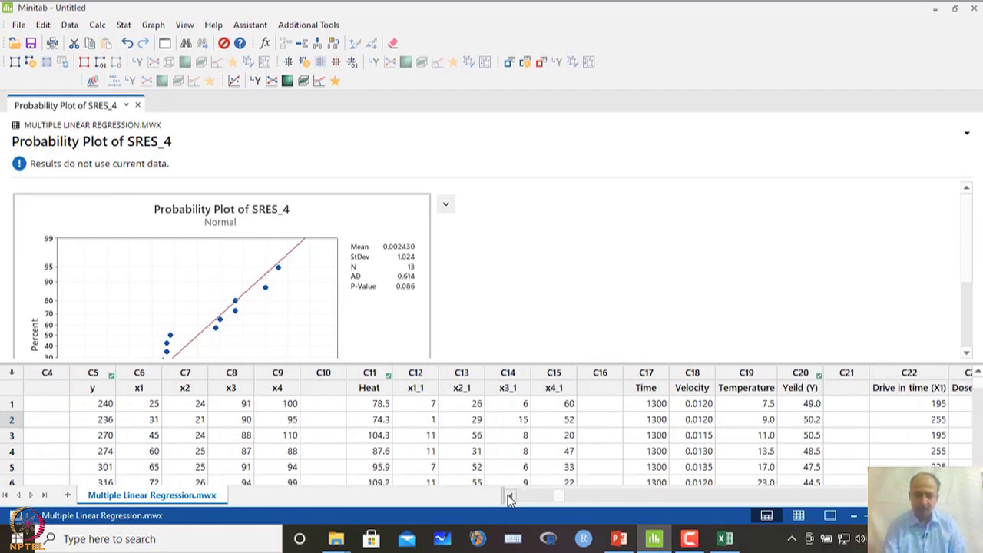
pyautogui.click(510, 496)
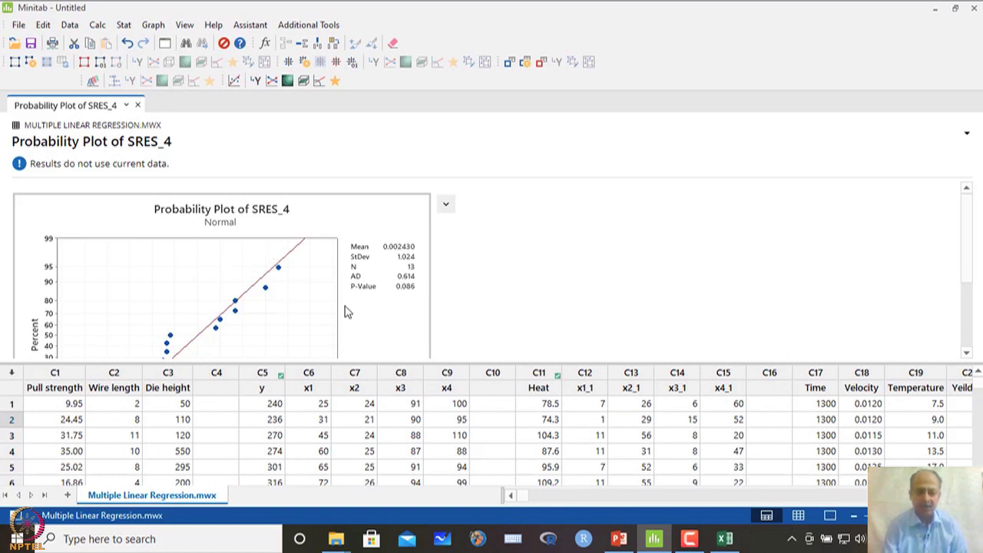
pyautogui.moveTo(582, 387); pyautogui.dragTo(723, 372)
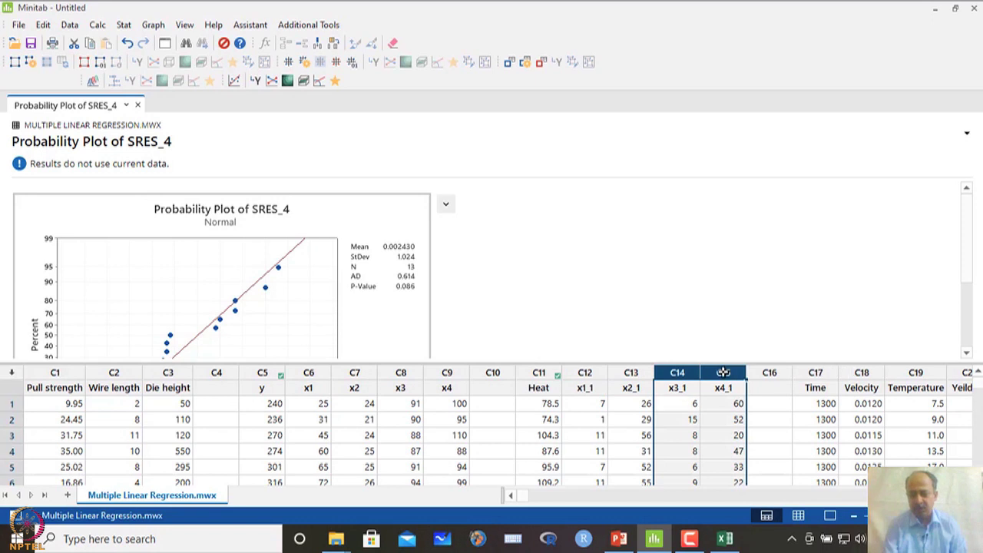
pyautogui.click(677, 380)
pyautogui.click(631, 380)
pyautogui.moveTo(593, 363); pyautogui.dragTo(638, 394)
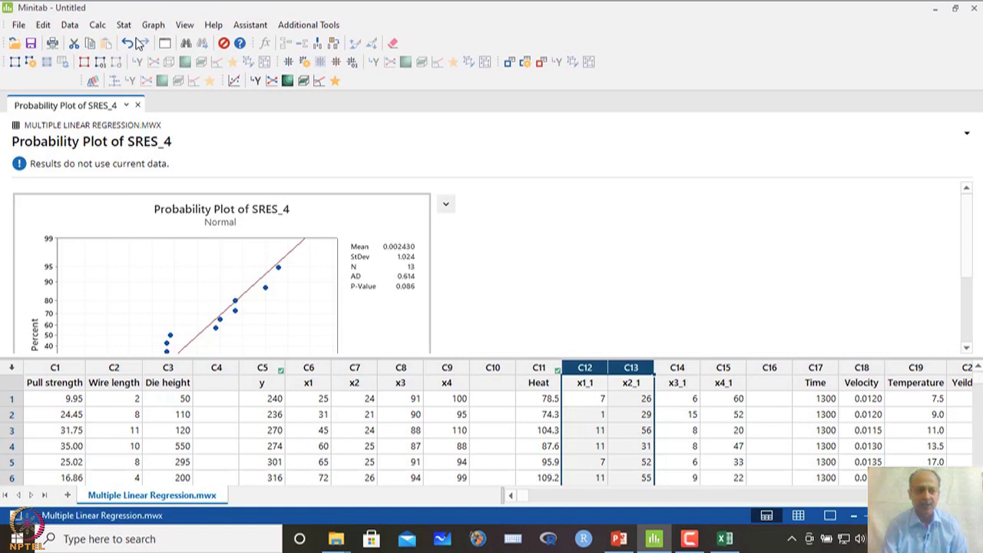
pyautogui.click(671, 388)
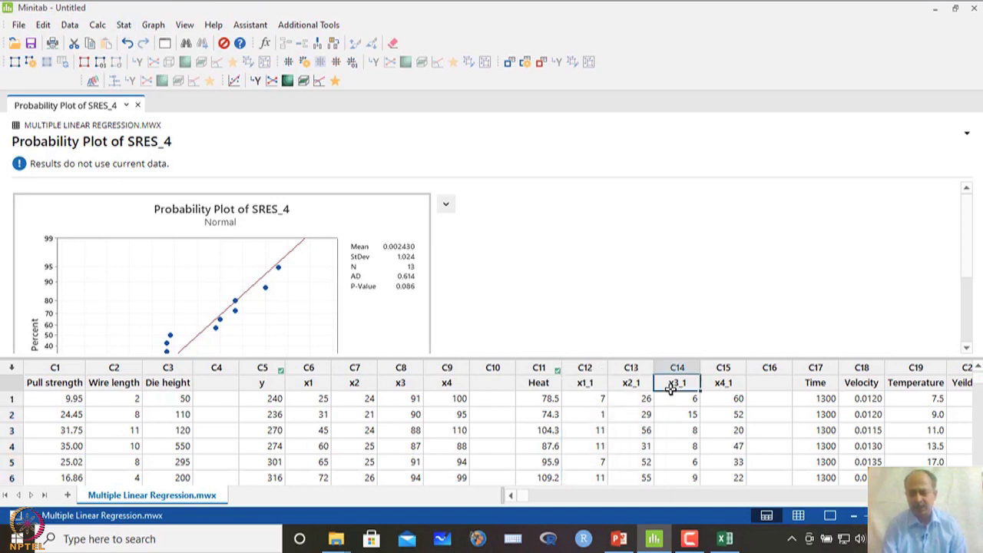
# Start a correlation analysis and replace its variables with Heat and x1_1 to x4_1.
pyautogui.click(124, 25)
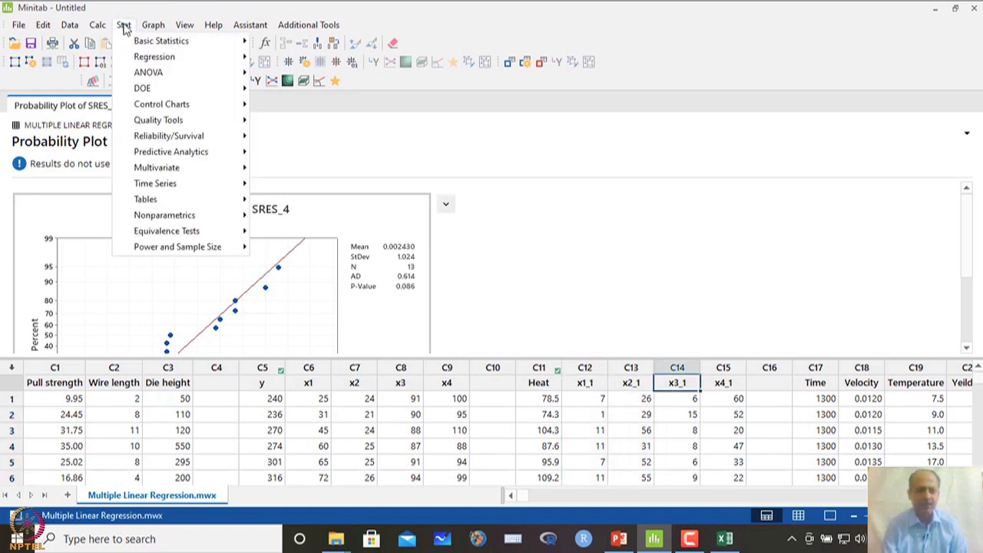
pyautogui.moveTo(123, 40)
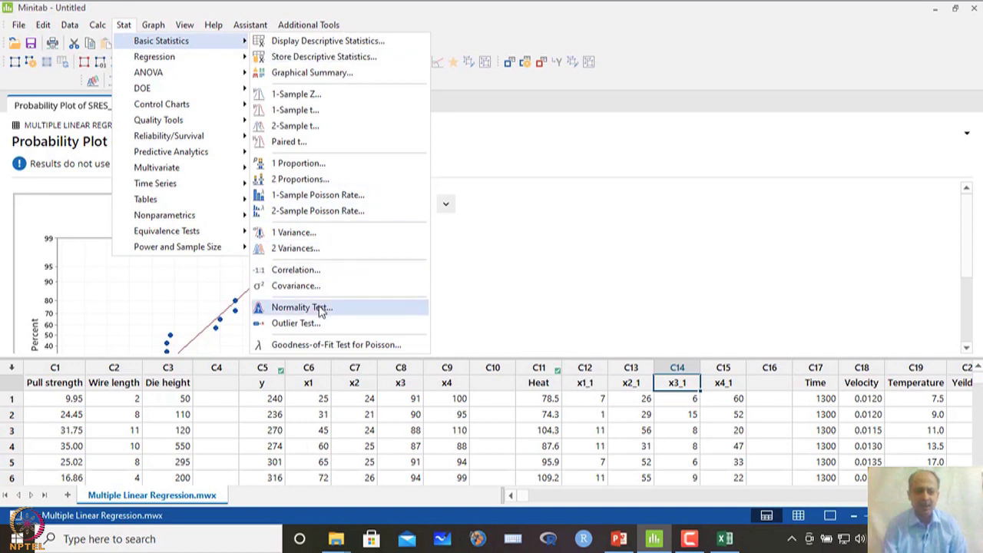
pyautogui.click(318, 273)
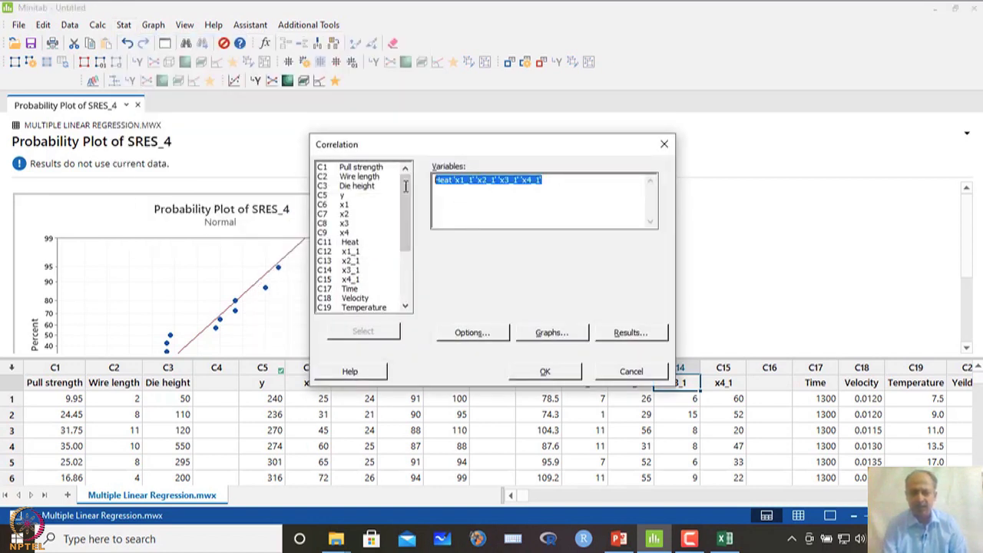
pyautogui.press('Delete')
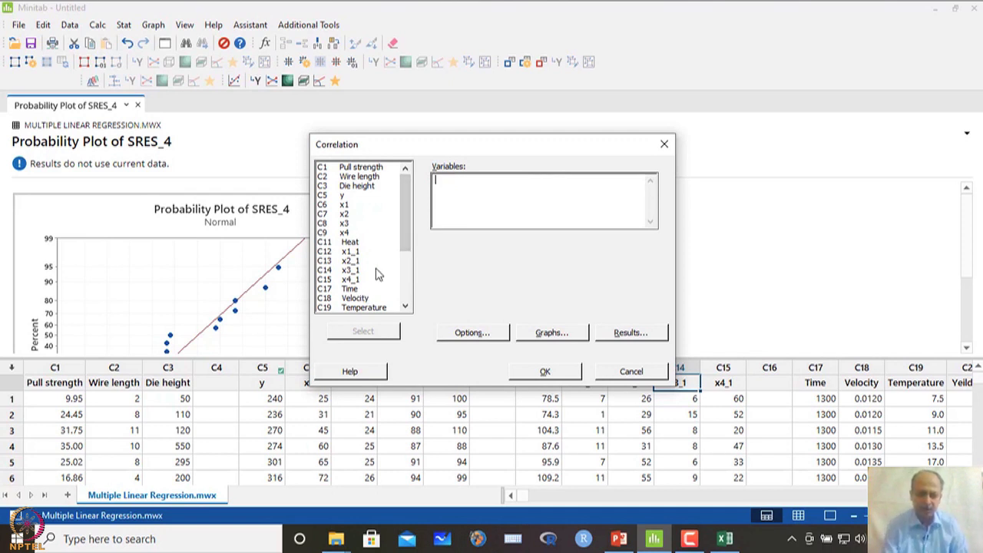
pyautogui.click(355, 243)
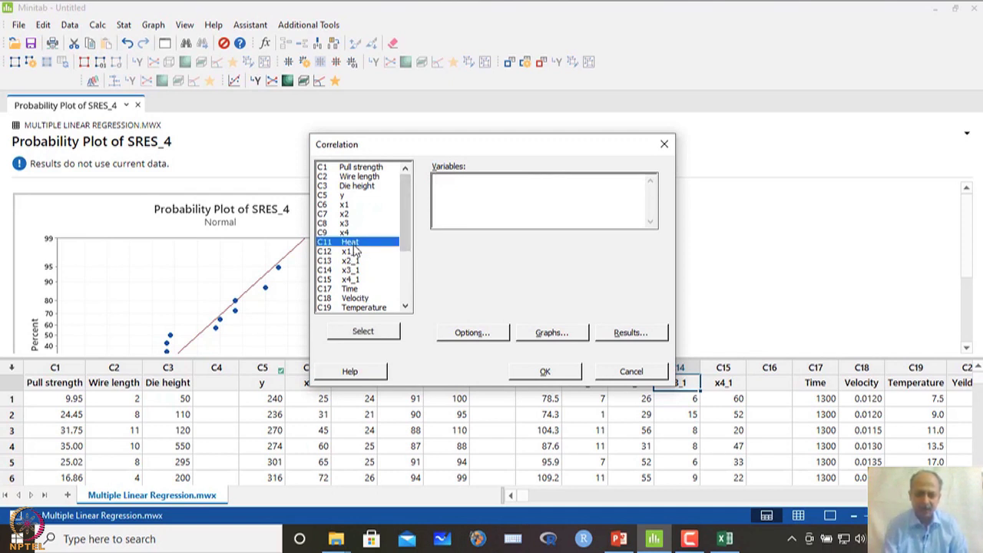
pyautogui.doubleClick(354, 244)
pyautogui.click(352, 252)
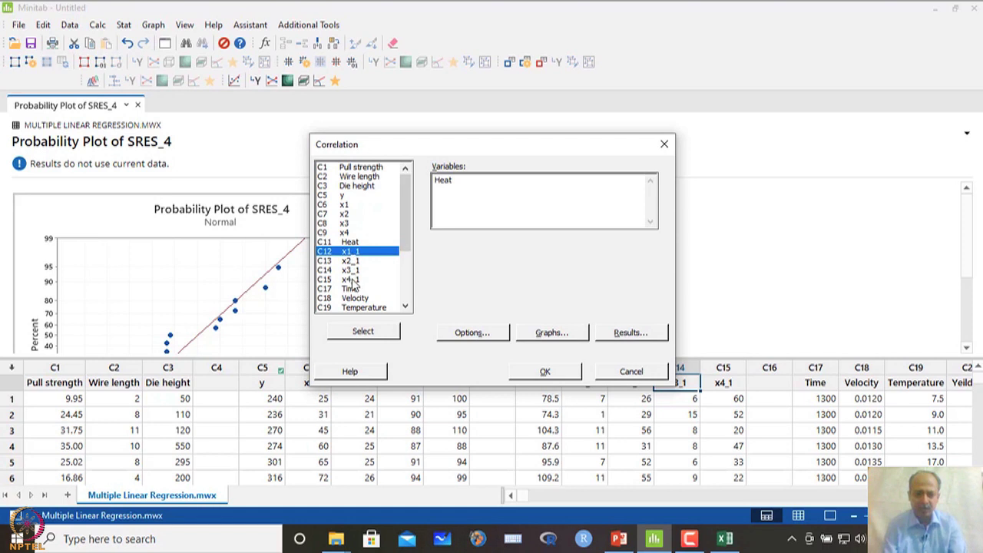
pyautogui.keyDown('shift'); pyautogui.click(351, 280); pyautogui.keyUp('shift')
pyautogui.click(367, 333)
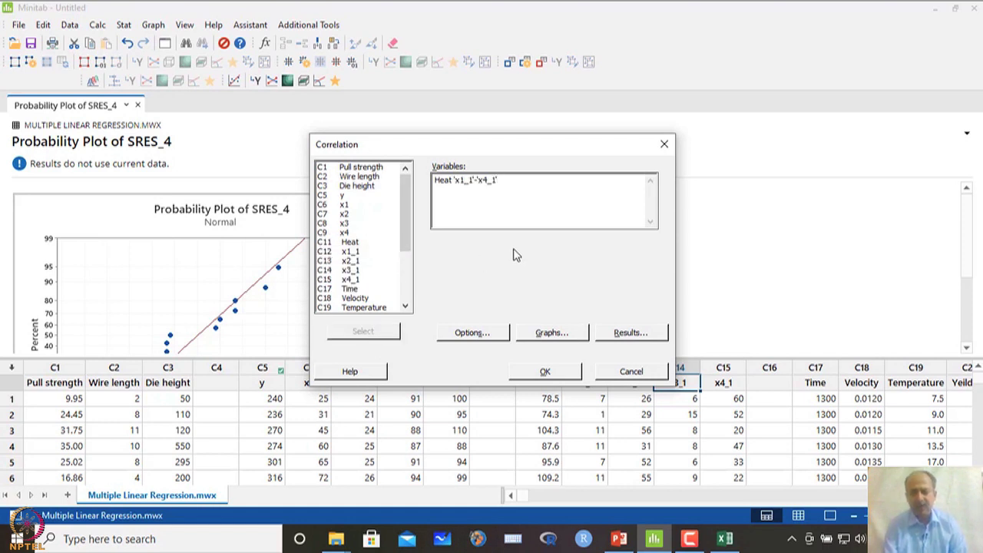
# Use Pearson correlation at a 95.0 confidence level and a lower-left matrix plot displaying correlations and p-values.
pyautogui.click(495, 332)
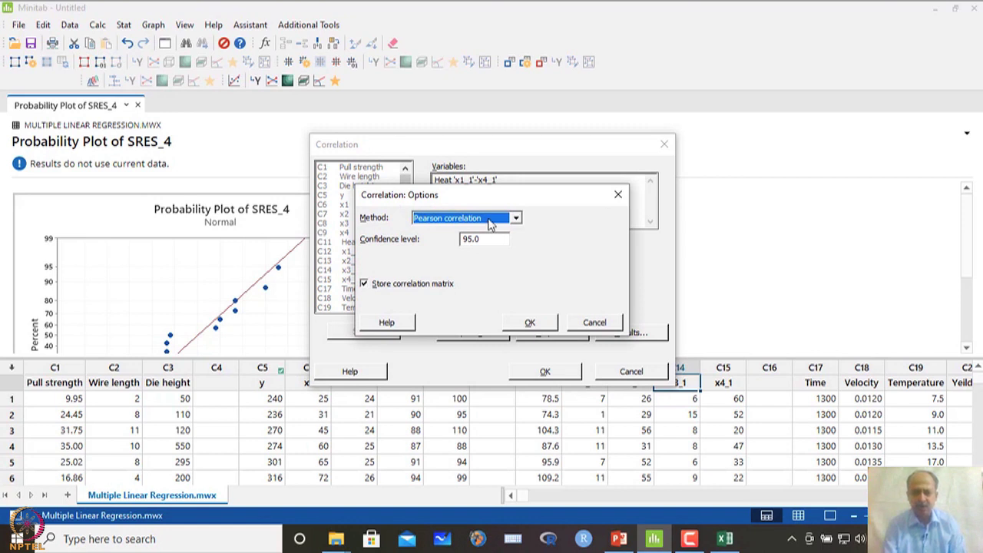
pyautogui.click(527, 323)
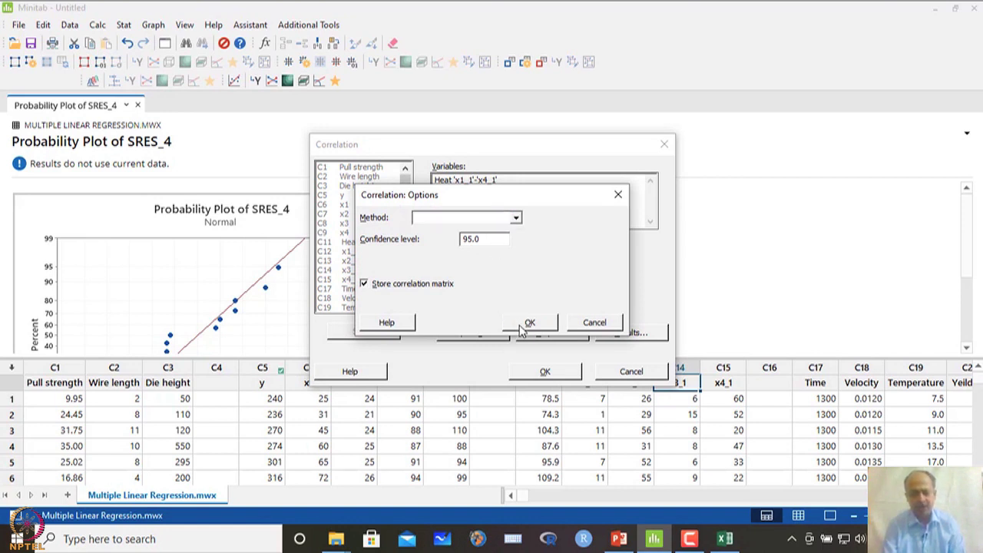
pyautogui.click(566, 335)
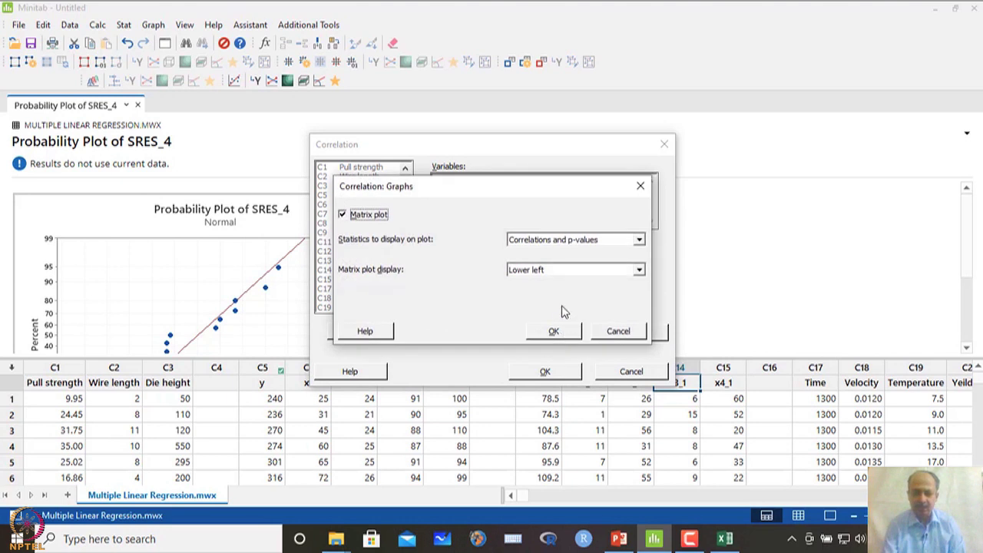
pyautogui.click(600, 241)
pyautogui.click(594, 264)
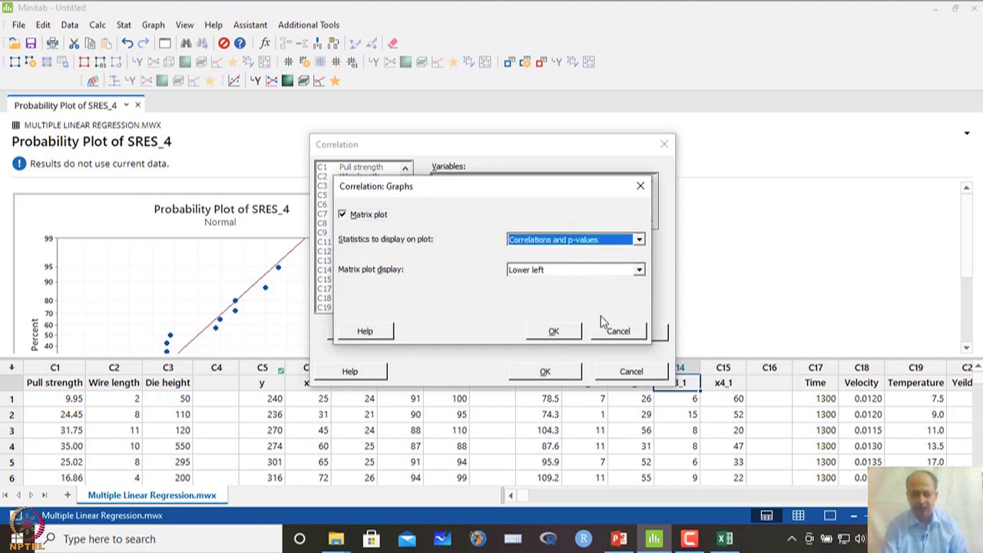
pyautogui.click(567, 332)
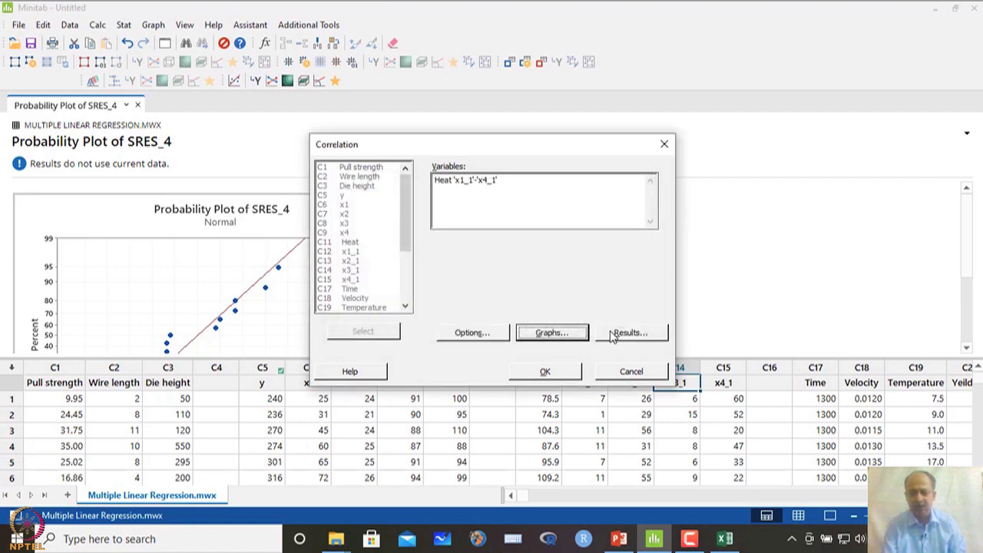
# Add the pairwise correlation table to the results and run the correlation analysis.
pyautogui.click(631, 340)
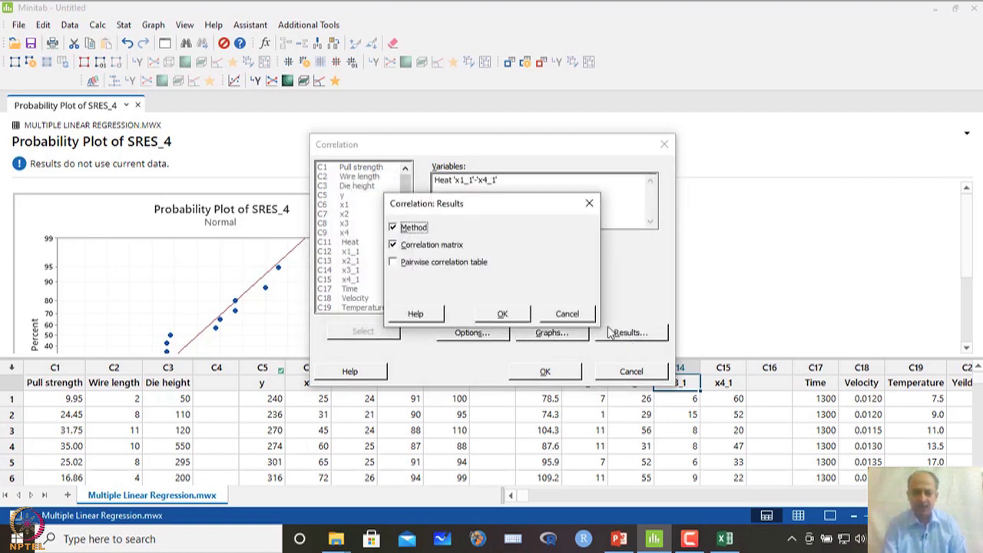
pyautogui.click(443, 263)
pyautogui.click(502, 313)
pyautogui.click(545, 372)
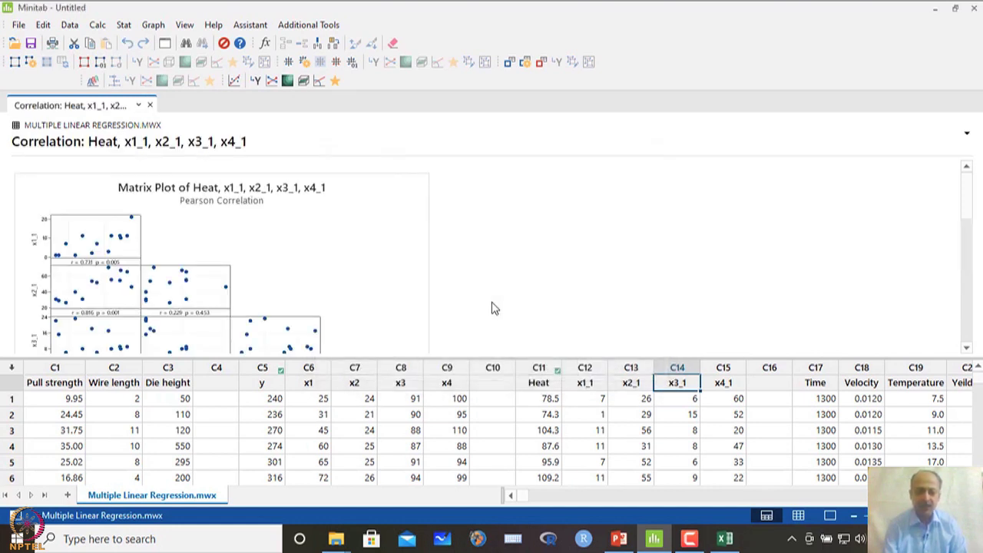
# Enlarge the matrix plot and examine the correlations and p-values between Heat and x1_1 to x4_1, and close the enlarged view.
pyautogui.doubleClick(207, 250)
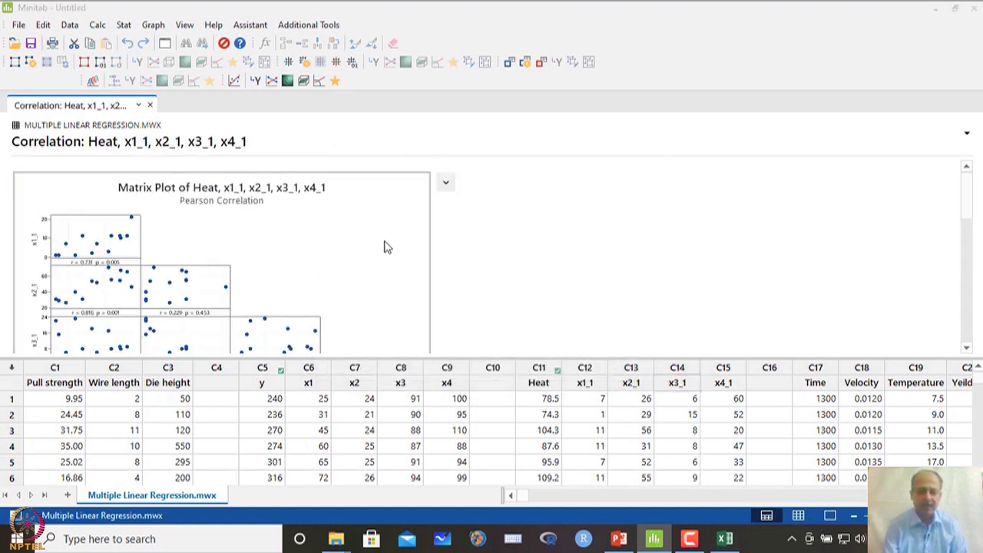
pyautogui.click(705, 61)
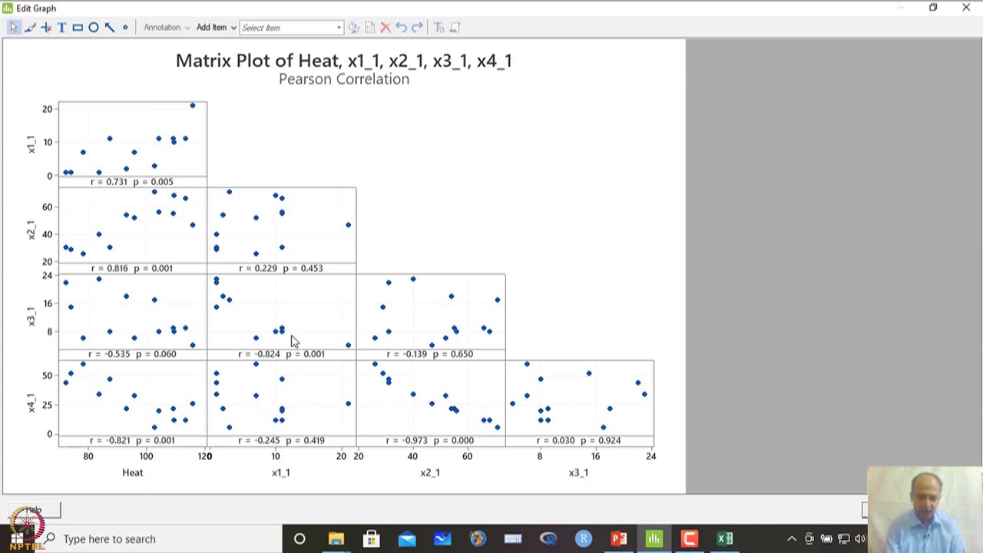
pyautogui.click(431, 473)
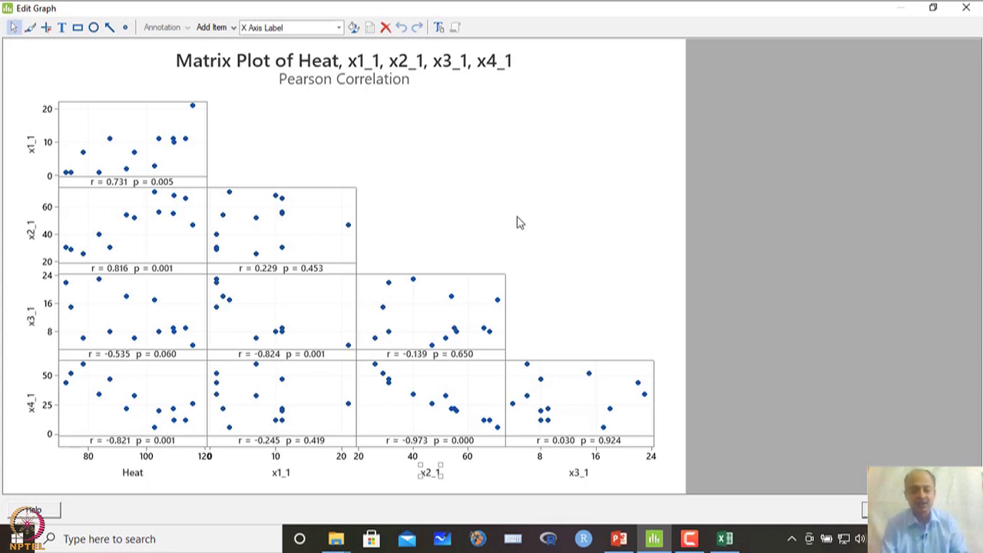
pyautogui.click(966, 8)
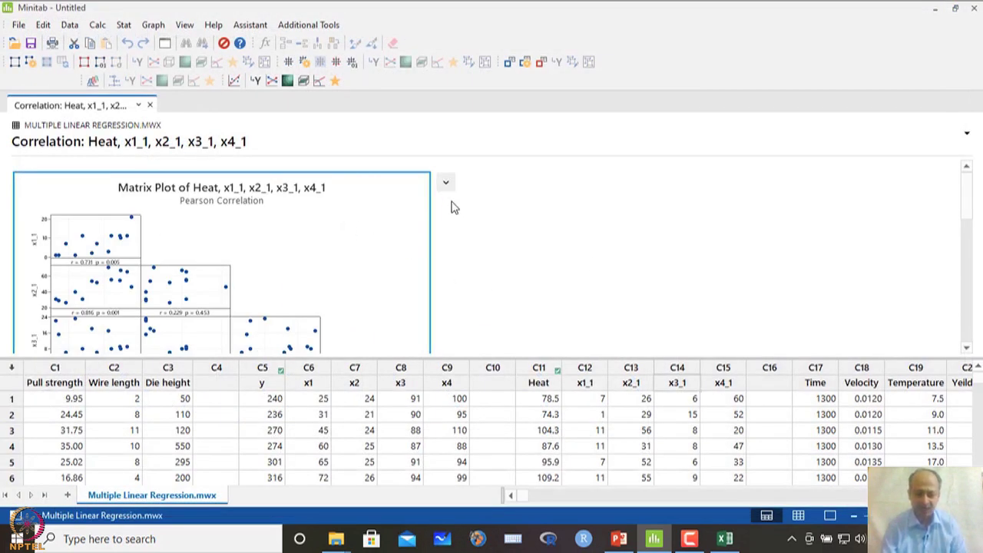
# Select the worksheet columns Heat and x1_1 to x4_1.
pyautogui.click(659, 396)
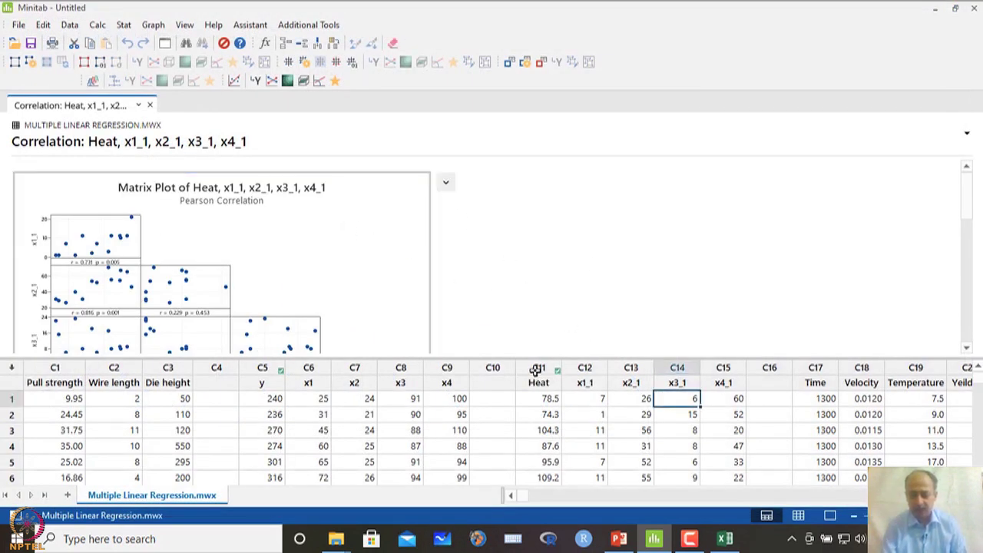
pyautogui.click(539, 369)
pyautogui.moveTo(574, 369); pyautogui.dragTo(722, 369)
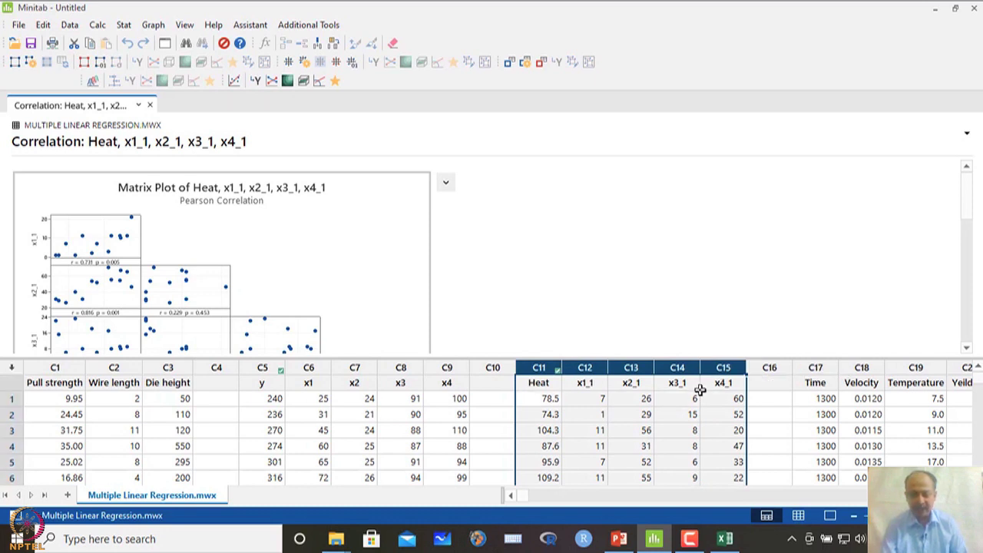
pyautogui.click(125, 31)
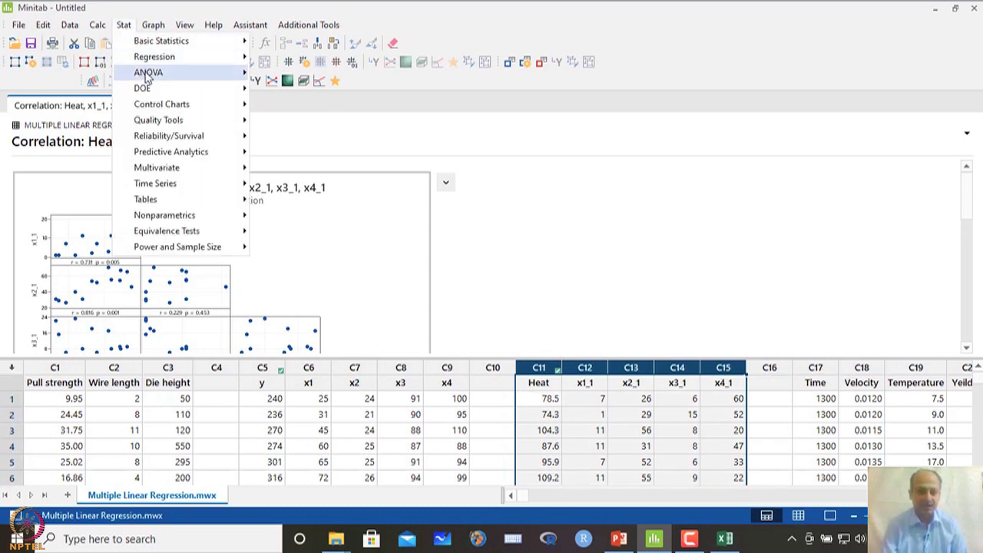
pyautogui.moveTo(146, 76)
pyautogui.moveTo(158, 60)
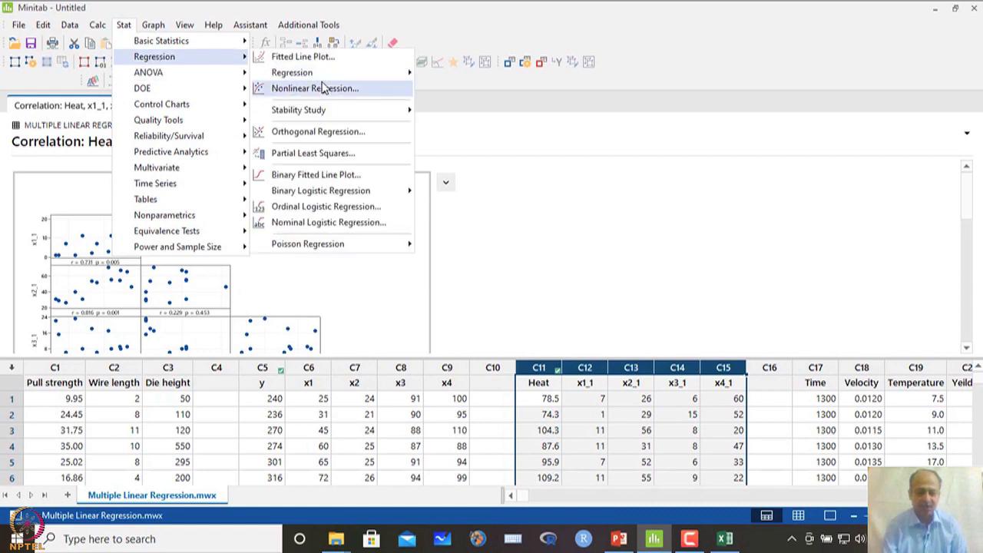
pyautogui.moveTo(323, 79)
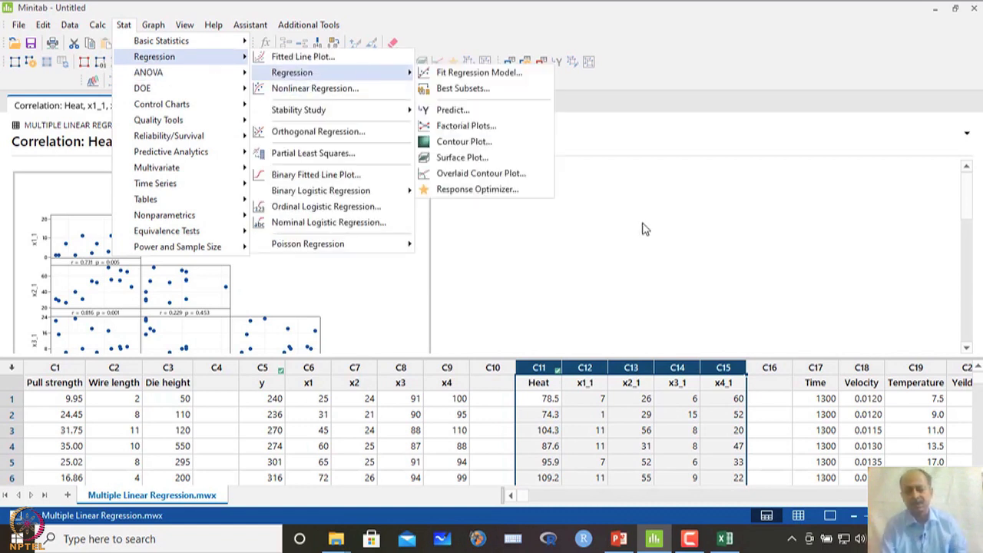
pyautogui.click(645, 230)
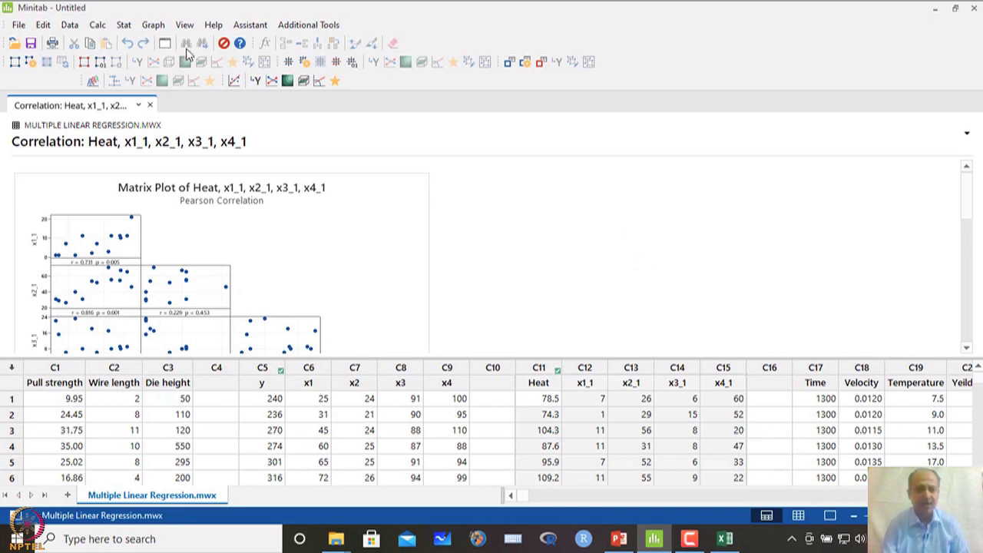
# Start a Best Subsets Regression with Heat as the response.
pyautogui.click(124, 27)
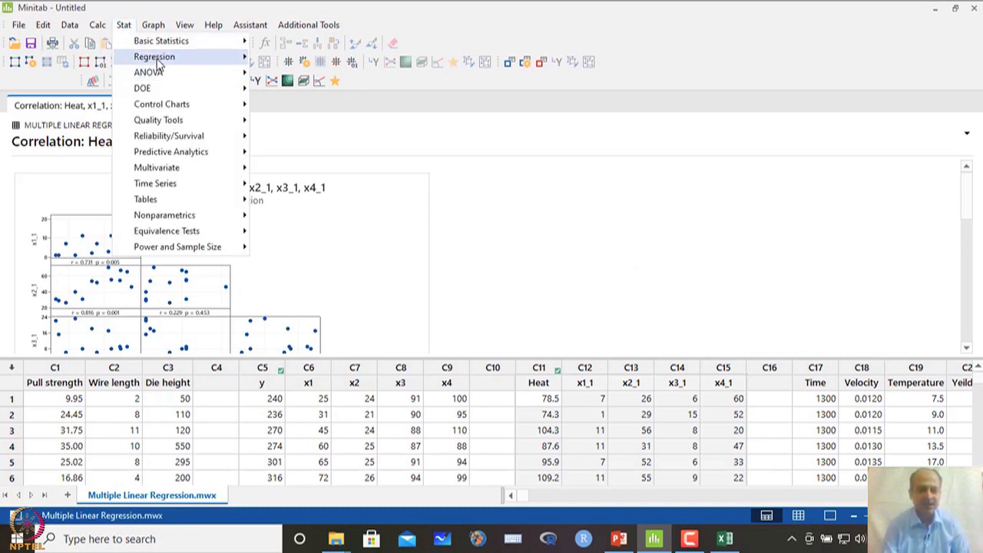
pyautogui.moveTo(158, 62)
pyautogui.moveTo(307, 68)
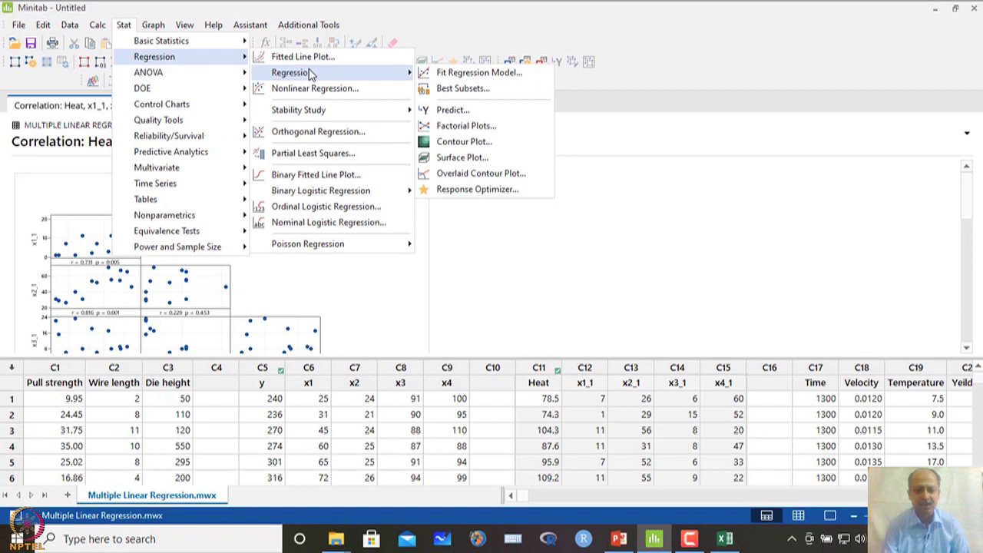
pyautogui.click(463, 88)
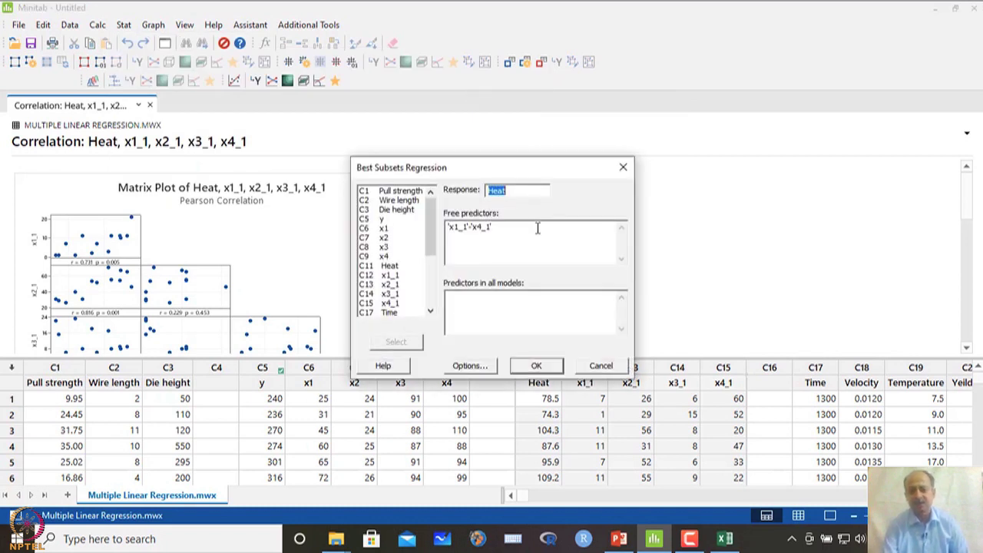
pyautogui.click(520, 190)
pyautogui.doubleClick(496, 192)
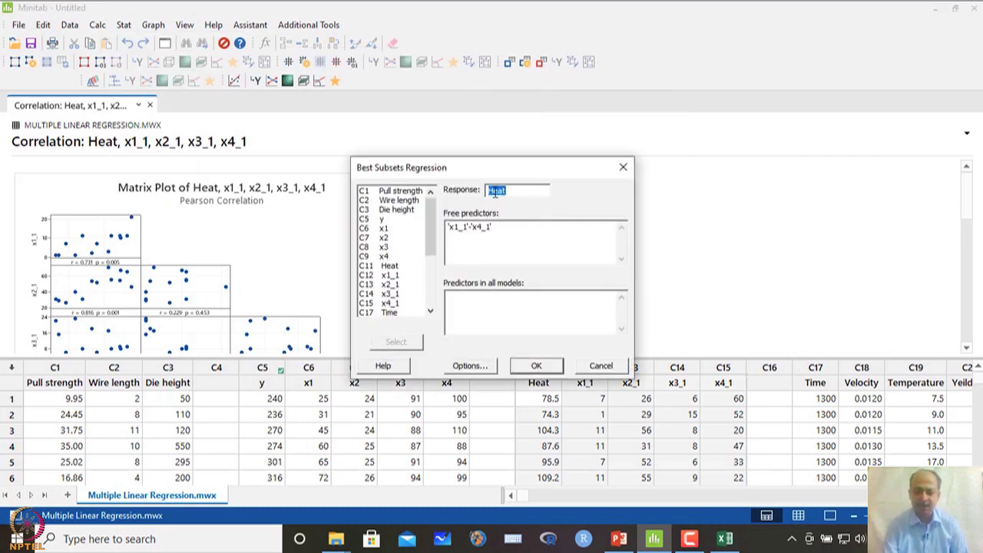
# Use x1_1 to x4_1 as the free predictors, with no predictors forced into all models, and run the best subsets regression.
pyautogui.press('Tab')
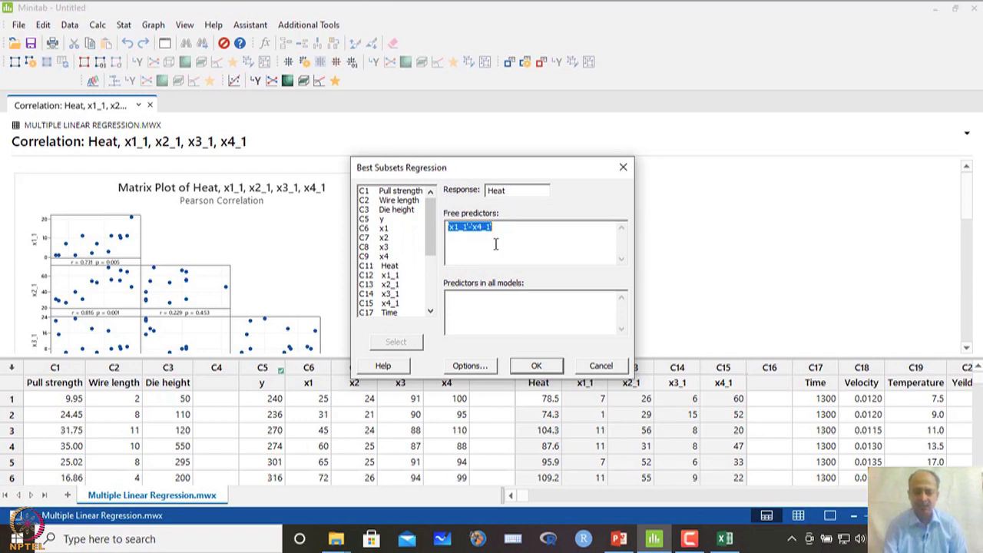
pyautogui.moveTo(390, 275); pyautogui.dragTo(399, 304)
pyautogui.click(396, 342)
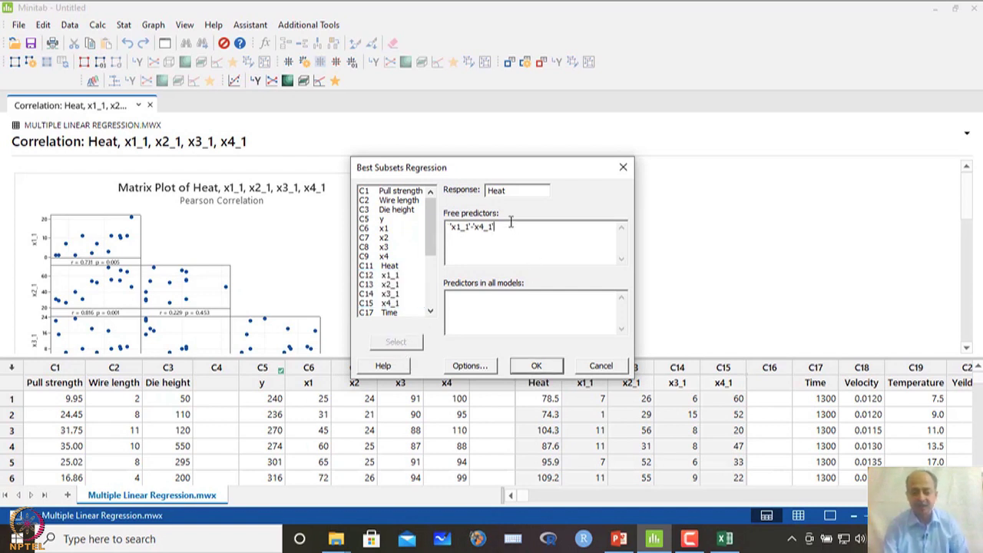
pyautogui.click(508, 299)
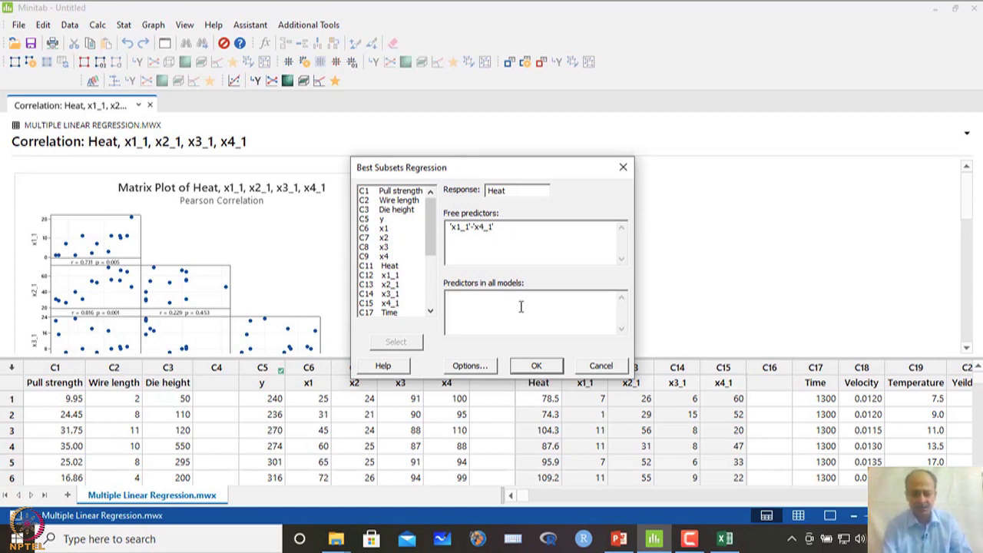
pyautogui.click(518, 232)
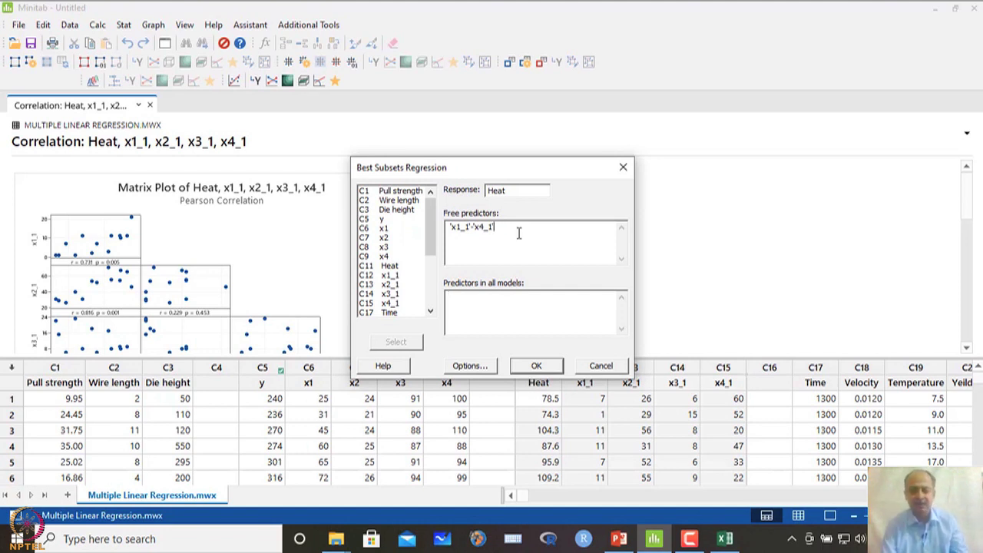
pyautogui.click(536, 366)
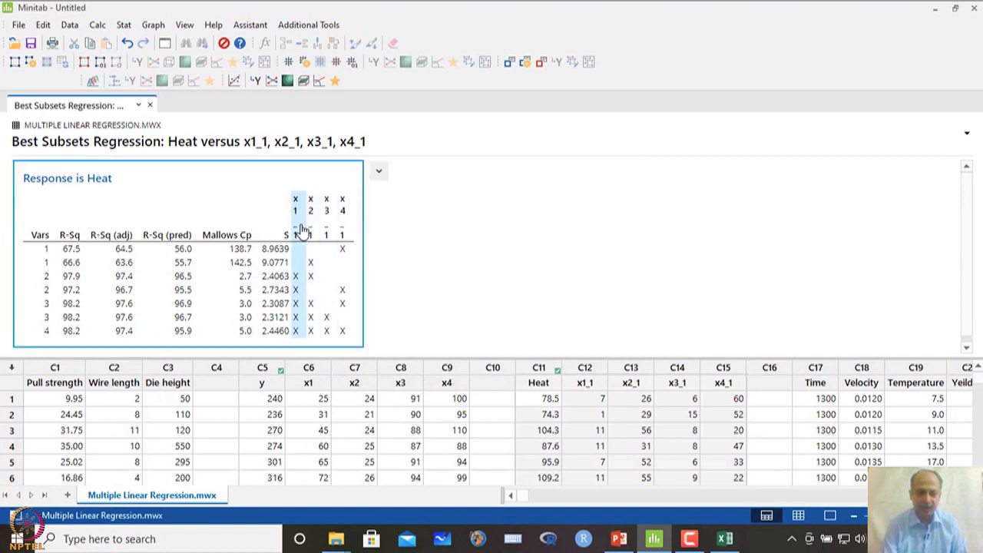
# Copy the best subsets results table for Heat as a picture and switch to Excel.
pyautogui.click(379, 173)
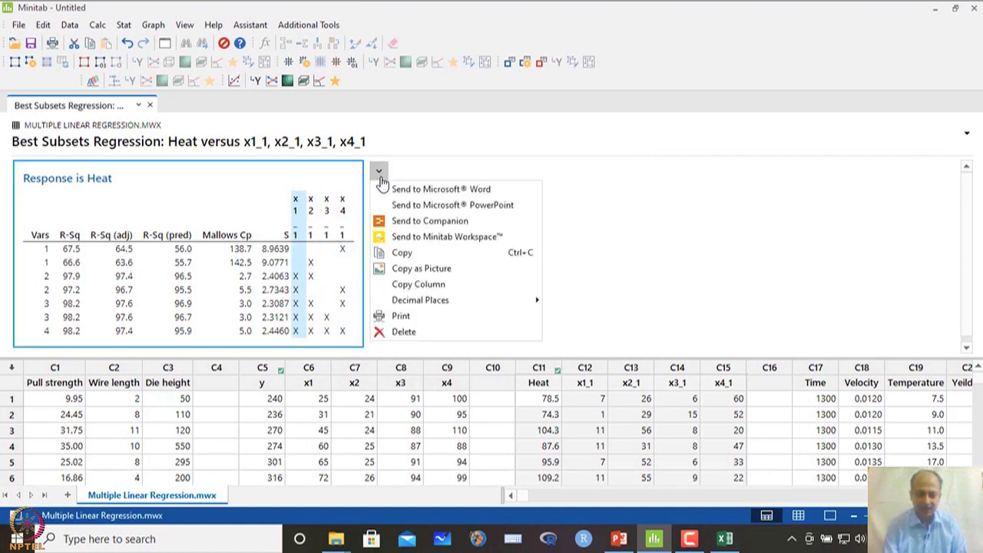
pyautogui.click(421, 268)
pyautogui.click(725, 539)
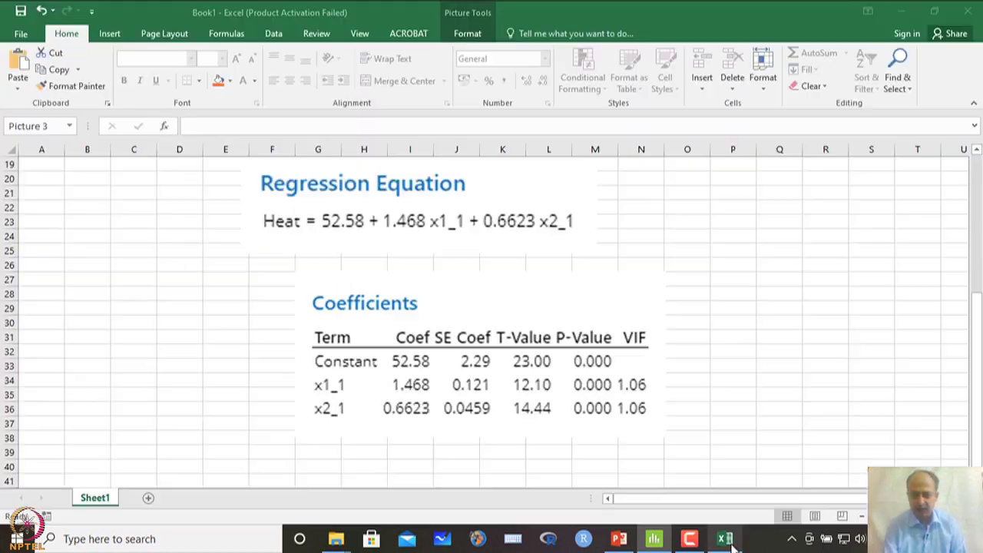
# Delete the Coefficients and Regression Equation pictures from the sheet.
pyautogui.press('Delete')
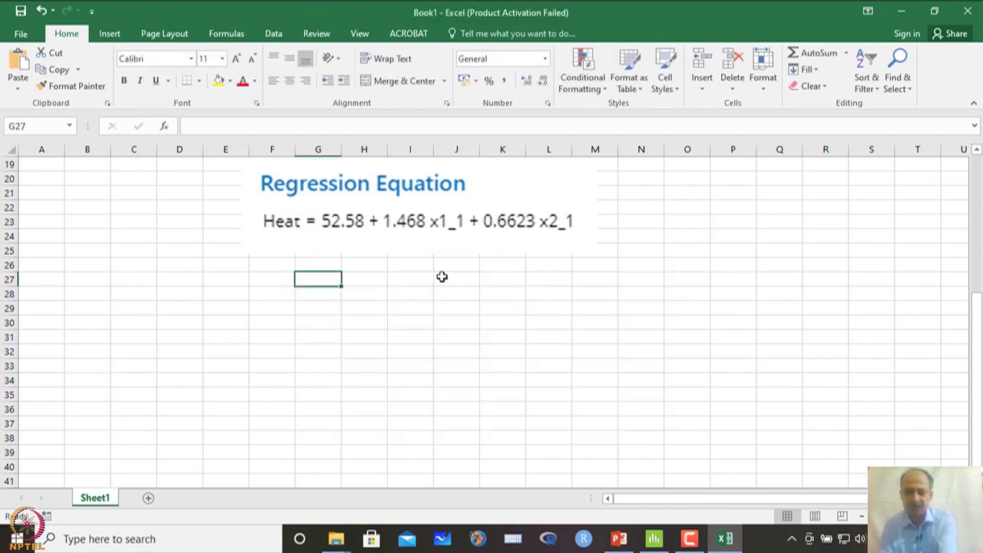
pyautogui.click(422, 226)
pyautogui.press('Delete')
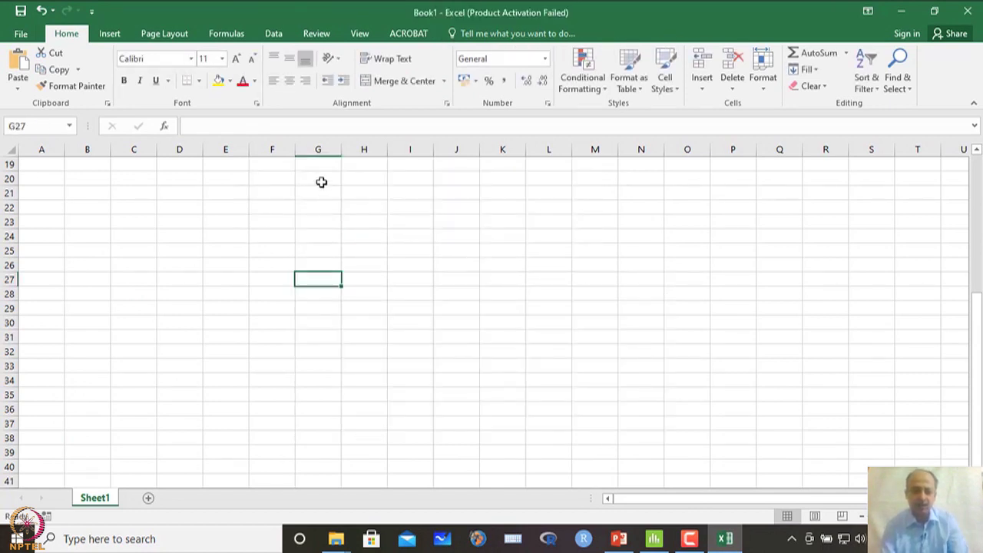
# Paste the best subsets table picture at cell G20, then enlarge and reposition it to compare the candidate models.
pyautogui.click(321, 182)
pyautogui.hotkey('ctrl', 'v')
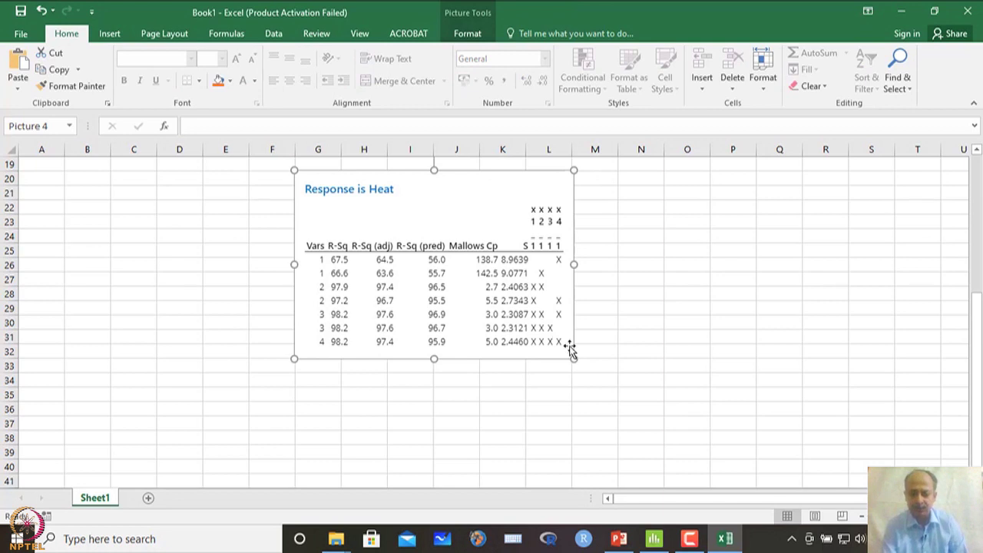
pyautogui.moveTo(571, 356); pyautogui.dragTo(581, 417)
pyautogui.moveTo(514, 378); pyautogui.dragTo(422, 404)
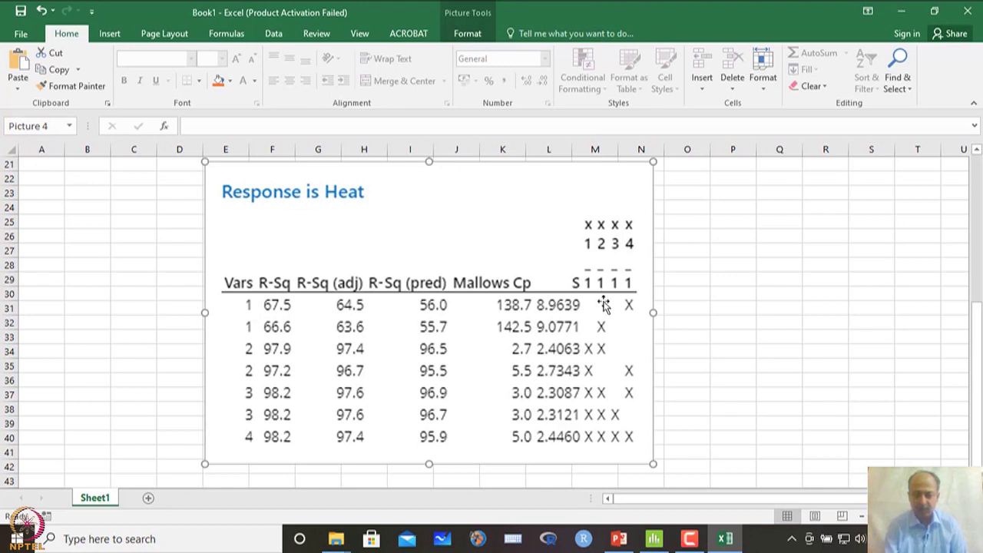
pyautogui.scroll(1, 605, 305)
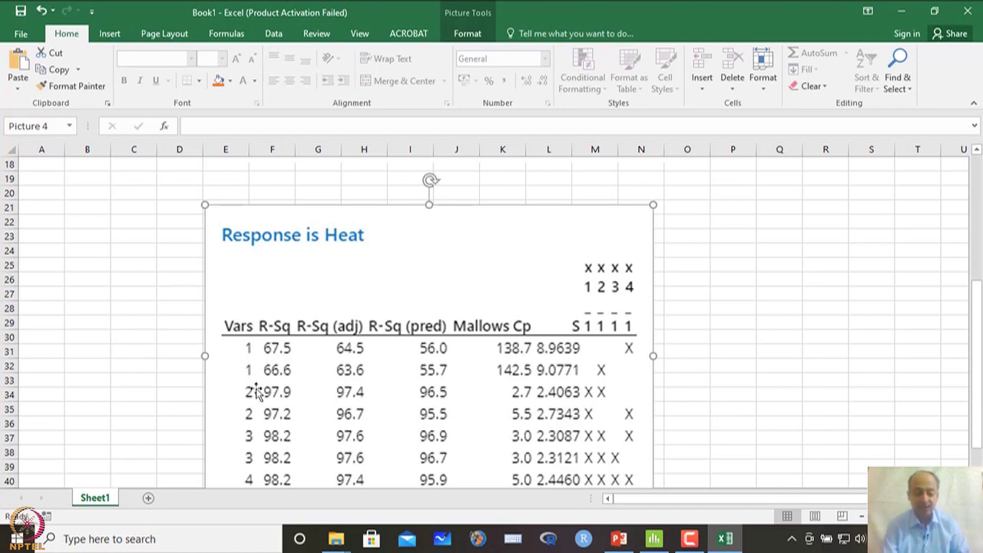
pyautogui.scroll(-1, 247, 445)
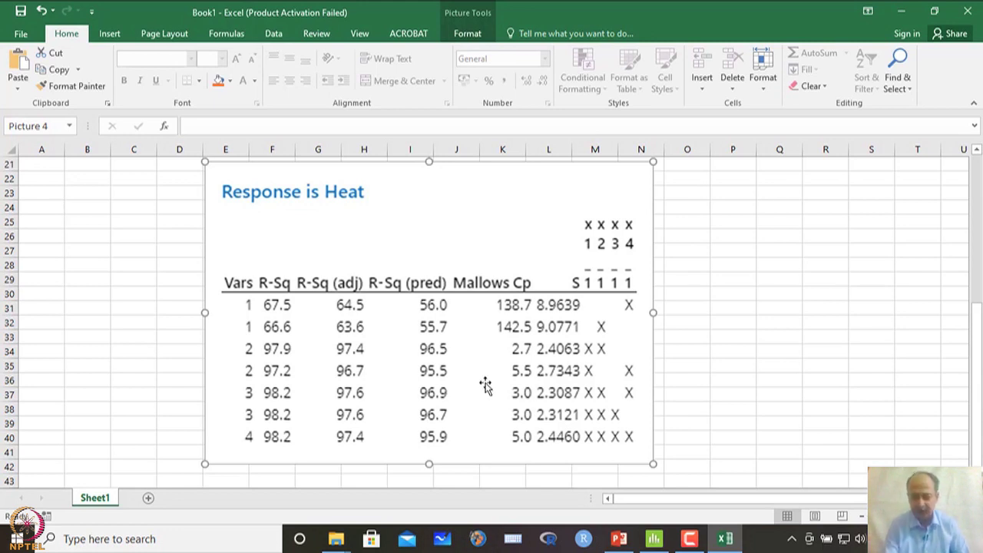
# Switch to Minitab and set up a regression model of Heat with x1_1, x2_1 and x4_1 as continuous predictors.
pyautogui.moveTo(655, 540)
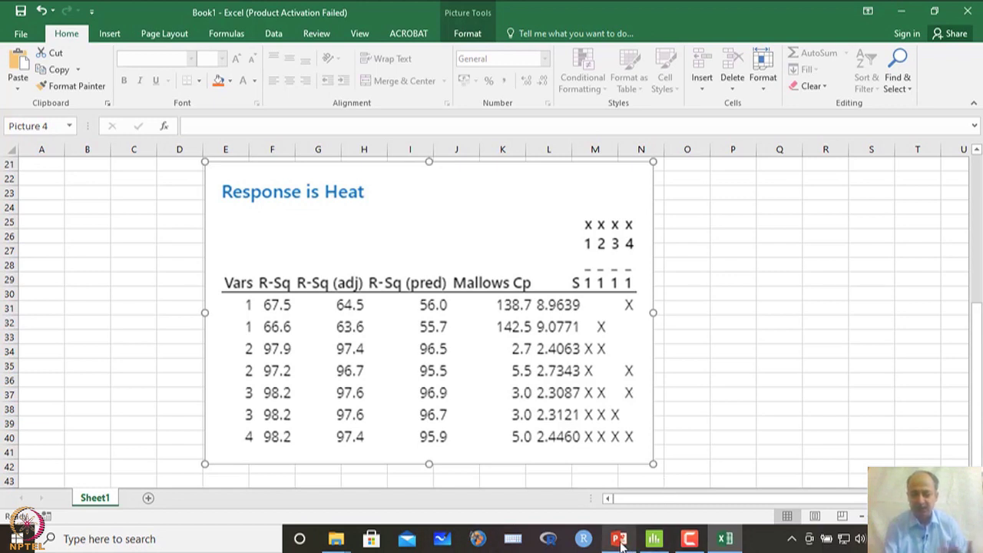
pyautogui.click(654, 538)
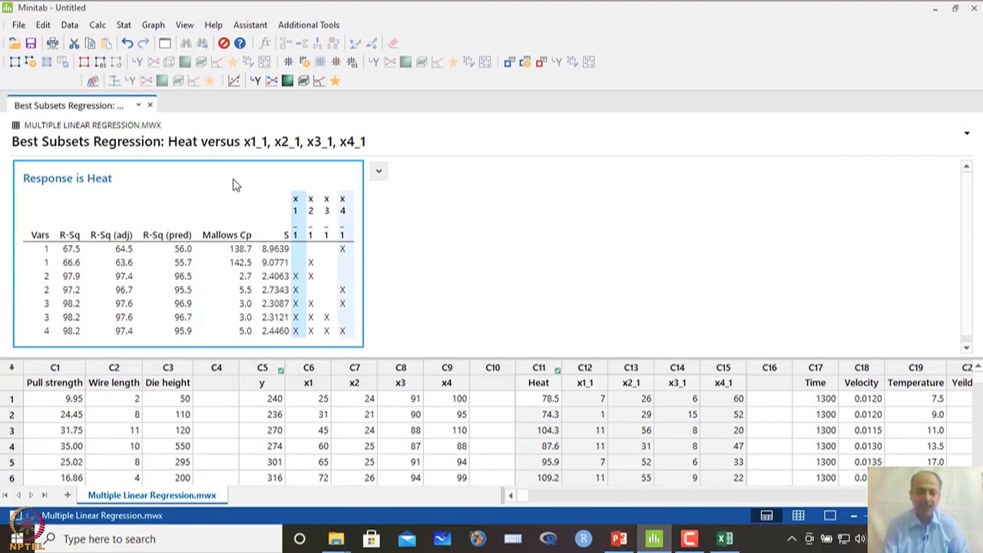
pyautogui.click(124, 25)
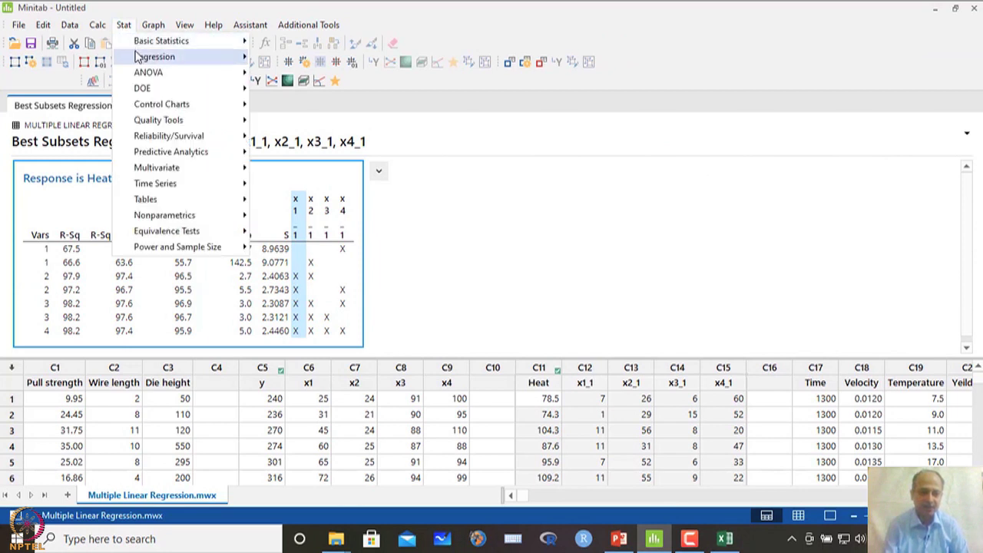
pyautogui.moveTo(142, 60)
pyautogui.moveTo(373, 73)
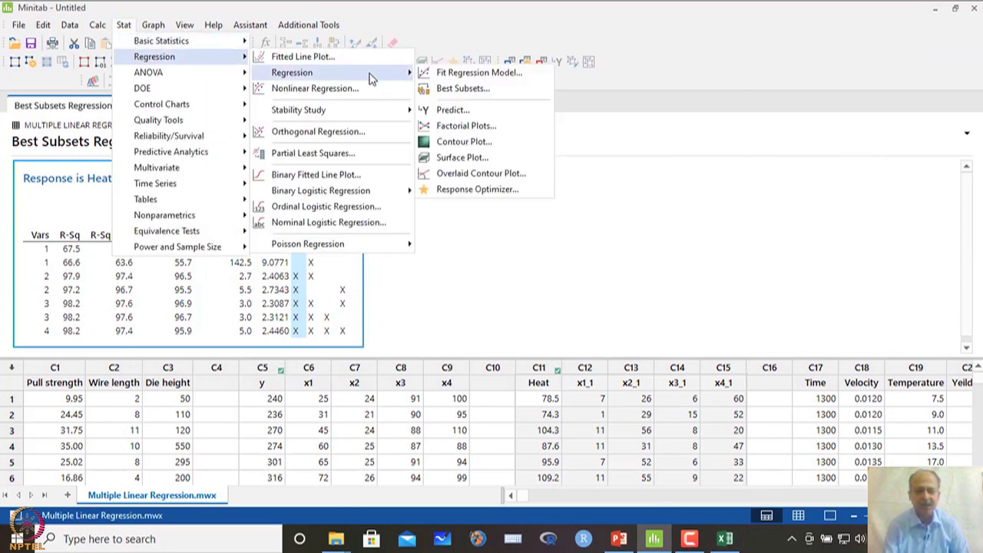
pyautogui.click(453, 73)
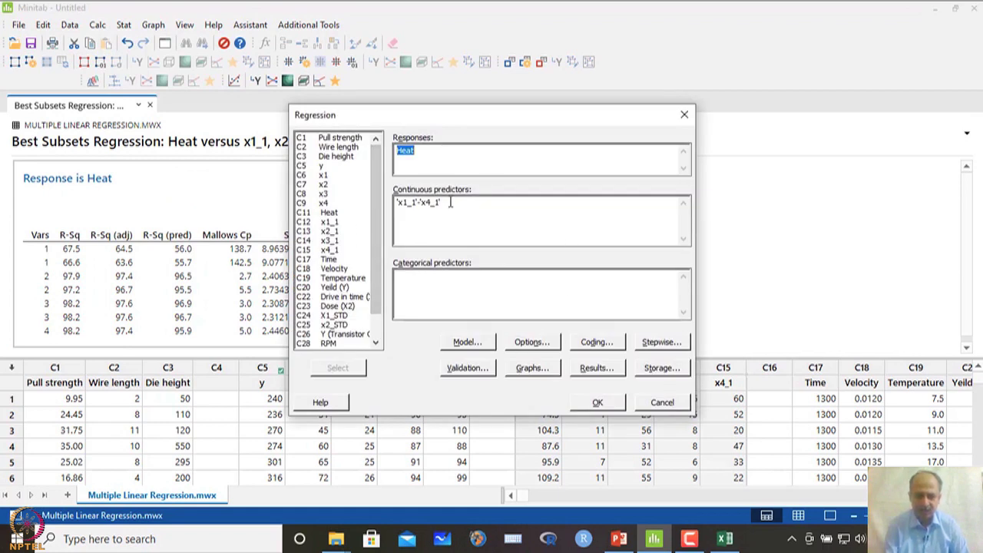
pyautogui.moveTo(451, 202); pyautogui.dragTo(396, 203)
pyautogui.doubleClick(332, 225)
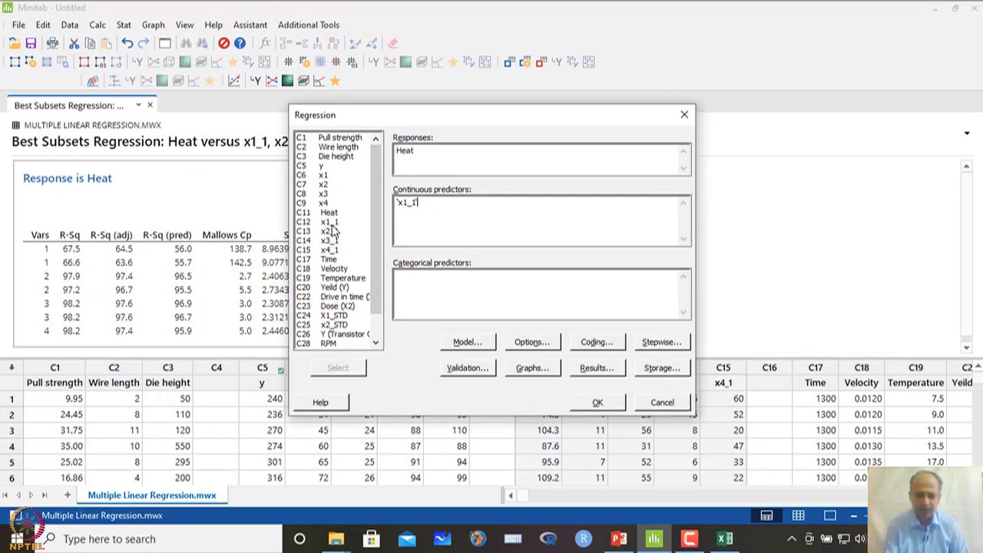
pyautogui.doubleClick(331, 230)
pyautogui.doubleClick(343, 250)
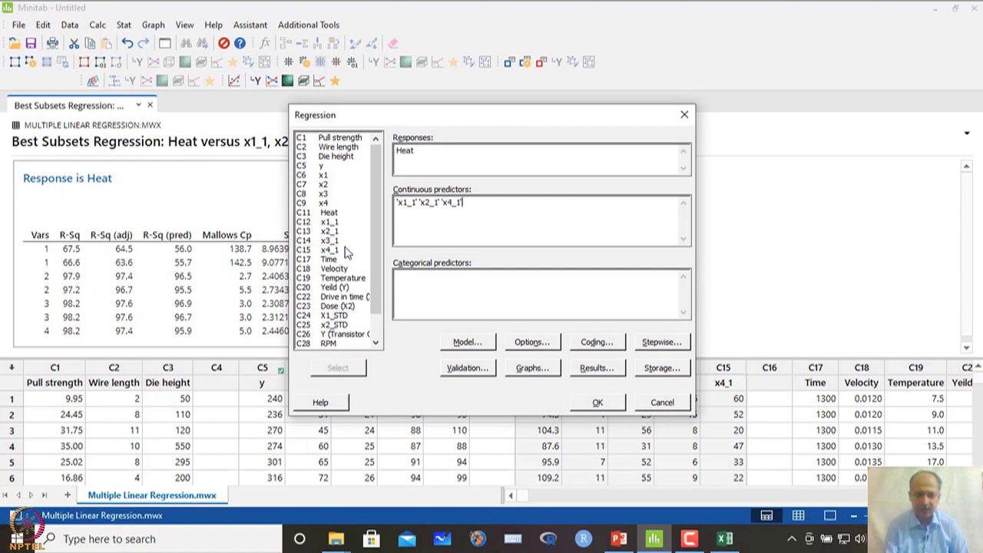
# Set the stepwise method to None and run the regression of Heat on the three predictors.
pyautogui.click(660, 342)
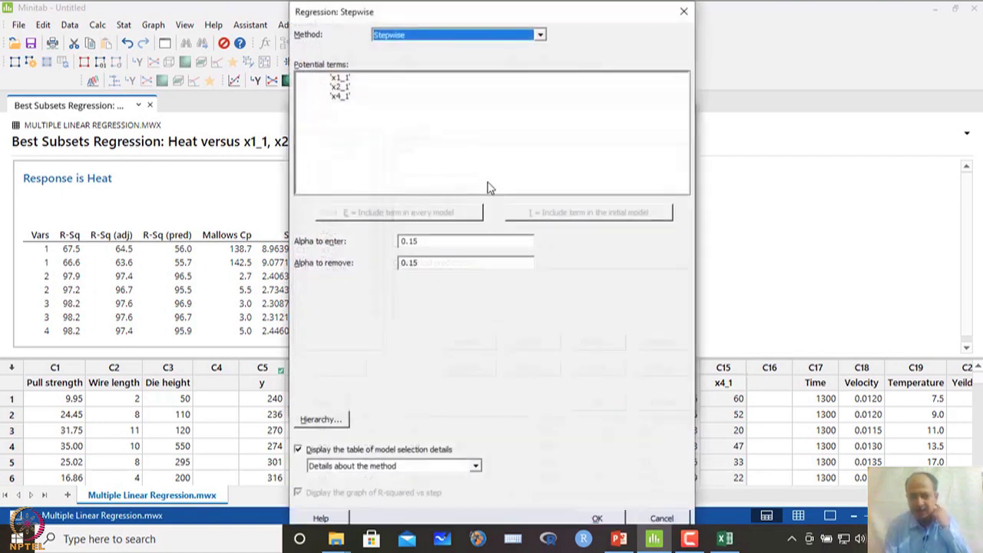
pyautogui.click(461, 33)
pyautogui.click(458, 43)
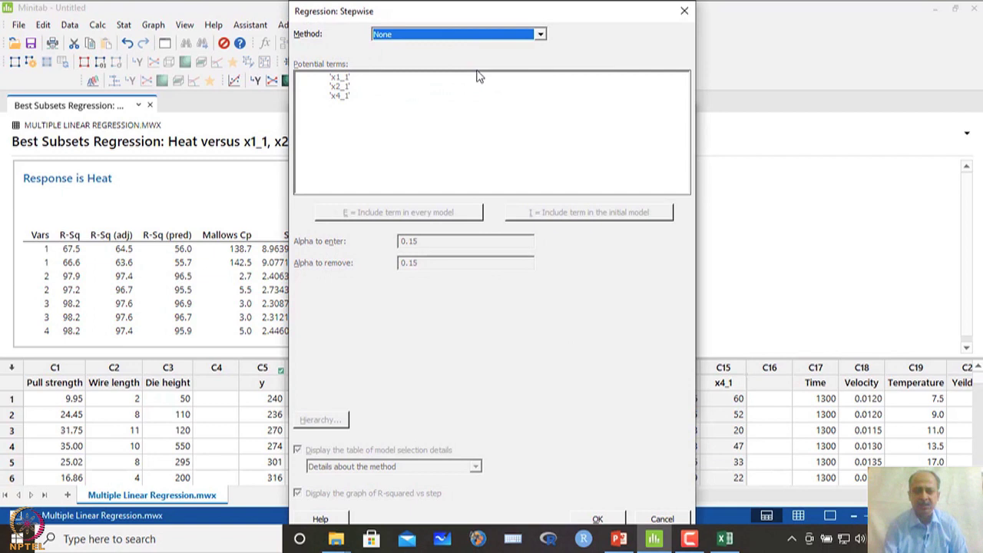
pyautogui.click(598, 519)
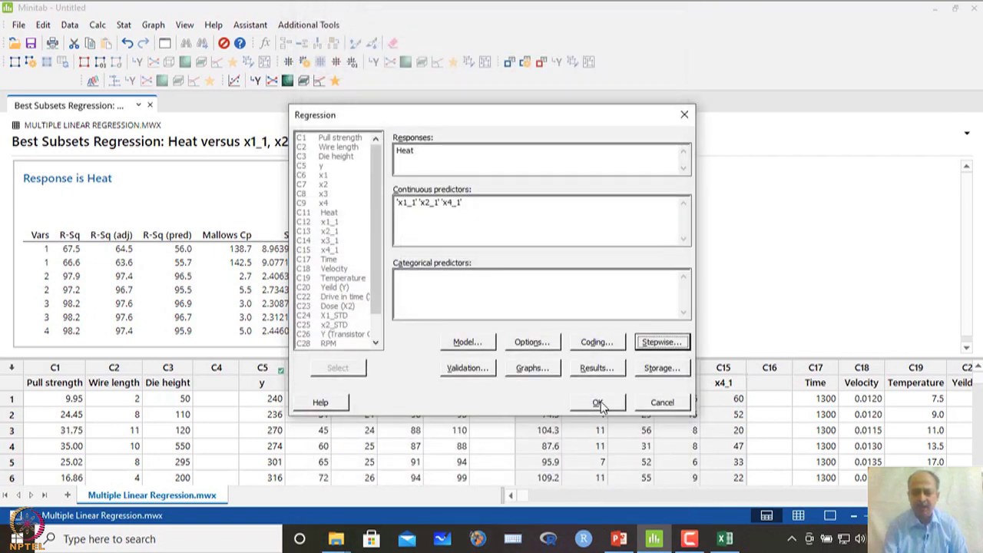
pyautogui.click(597, 402)
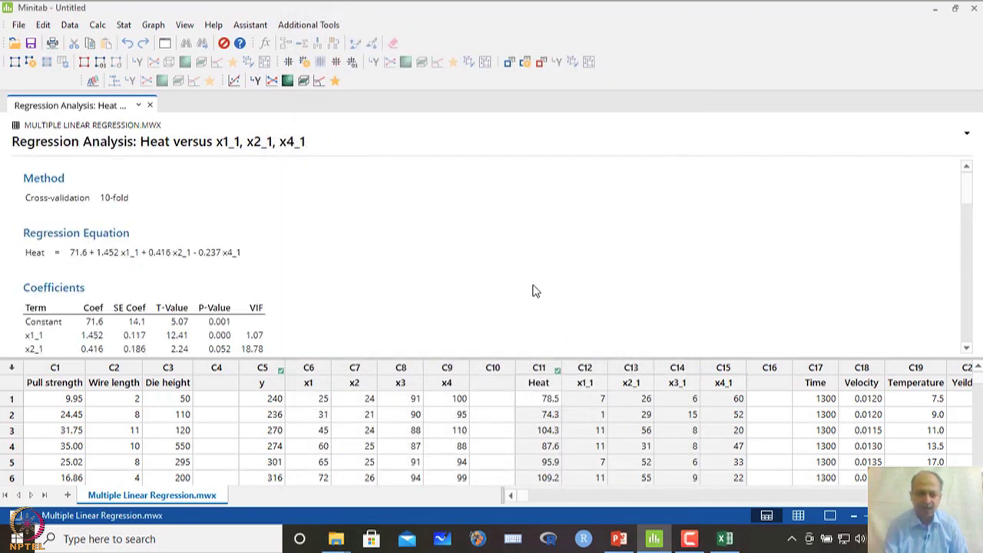
# Examine the VIF column in the Coefficients table of the new regression.
pyautogui.scroll(-2, 536, 291)
pyautogui.click(251, 274)
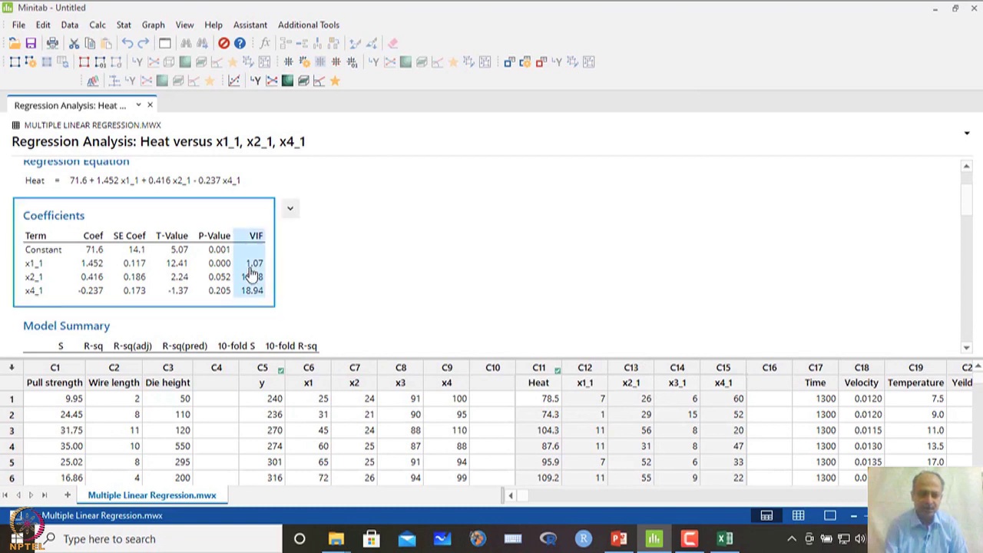
# Copy the Coefficients table of the Heat regression, switch to Excel, and paste it enlarged below the best subsets table.
pyautogui.click(290, 209)
pyautogui.click(348, 304)
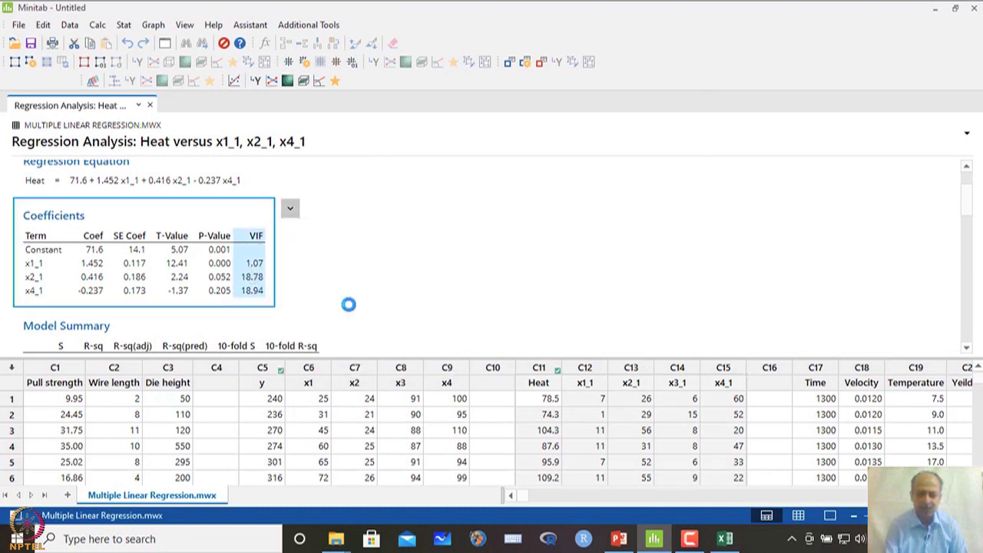
pyautogui.click(724, 540)
pyautogui.scroll(-3, 400, 354)
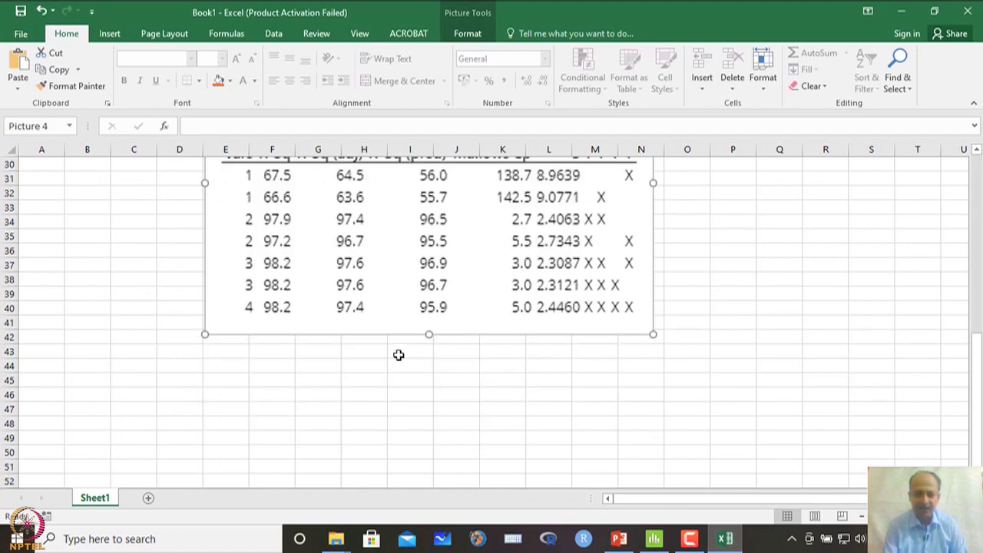
pyautogui.click(227, 367)
pyautogui.hotkey('ctrl', 'v')
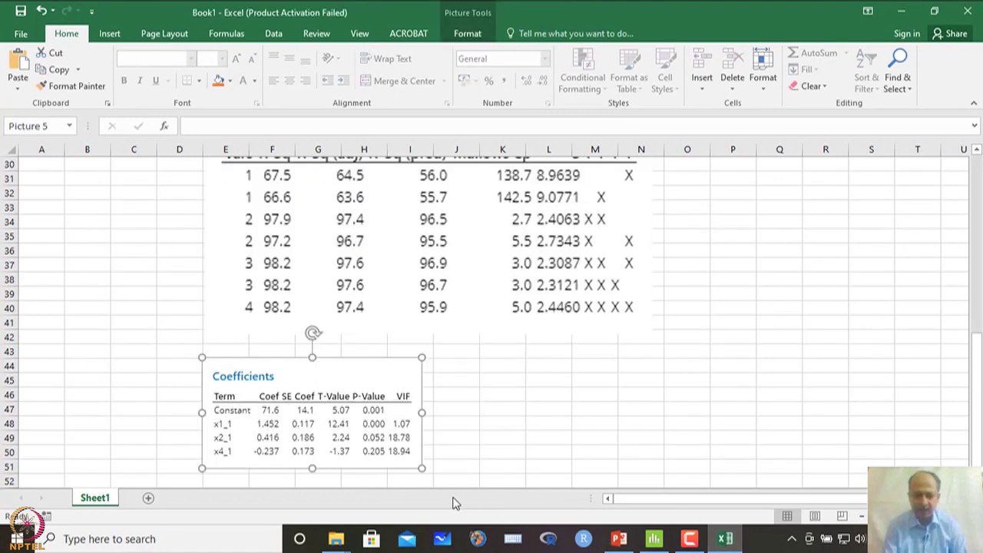
pyautogui.moveTo(421, 470); pyautogui.dragTo(435, 402)
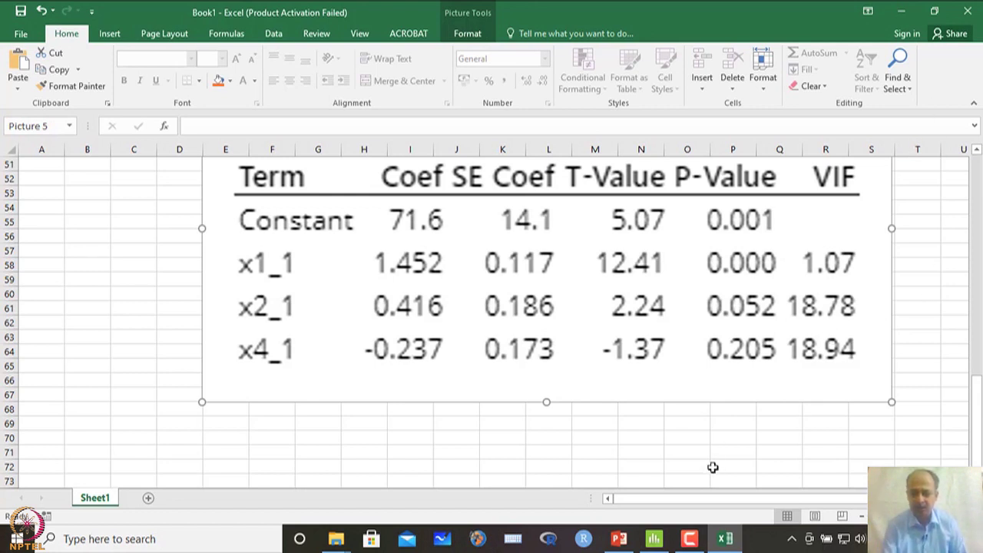
# Switch to Minitab and highlight worksheet columns C5 to C9 to examine the y and x1 to x4 data.
pyautogui.click(657, 542)
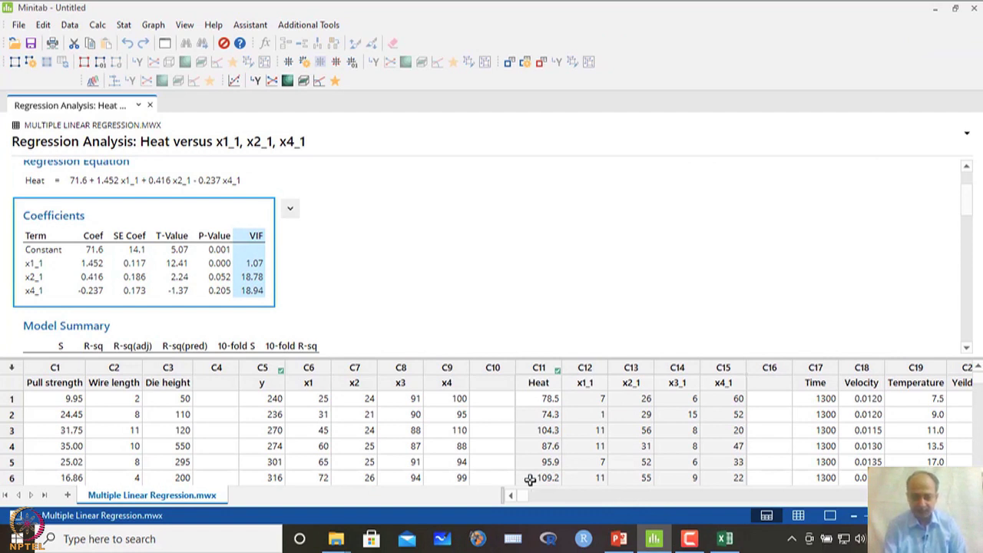
pyautogui.click(279, 384)
pyautogui.moveTo(271, 370); pyautogui.dragTo(448, 380)
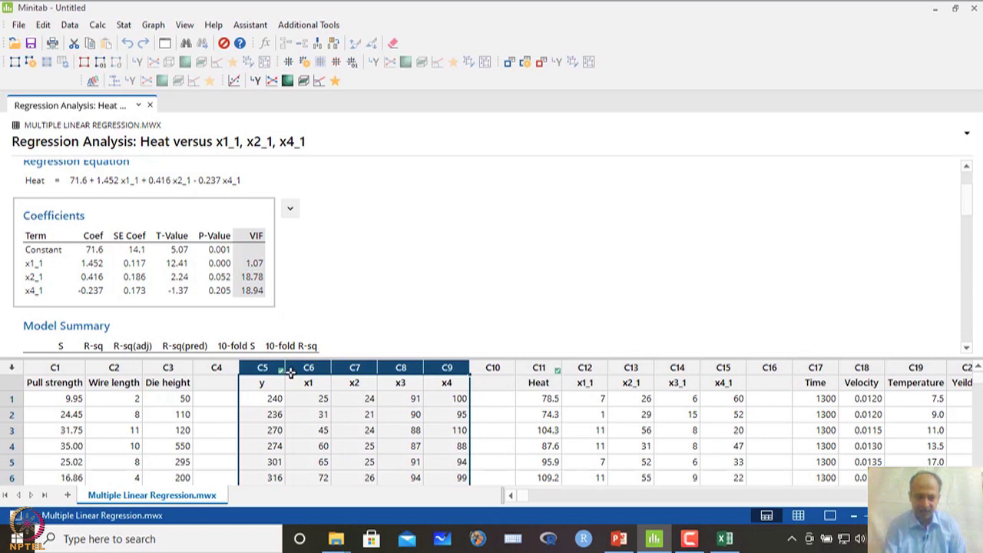
pyautogui.scroll(-1, 445, 430)
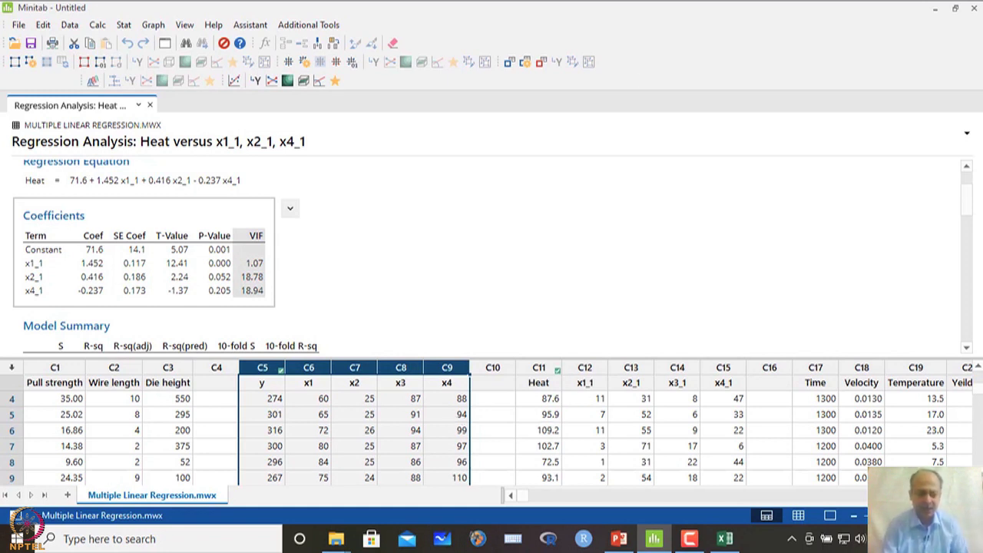
pyautogui.click(268, 385)
pyautogui.moveTo(265, 368); pyautogui.dragTo(436, 377)
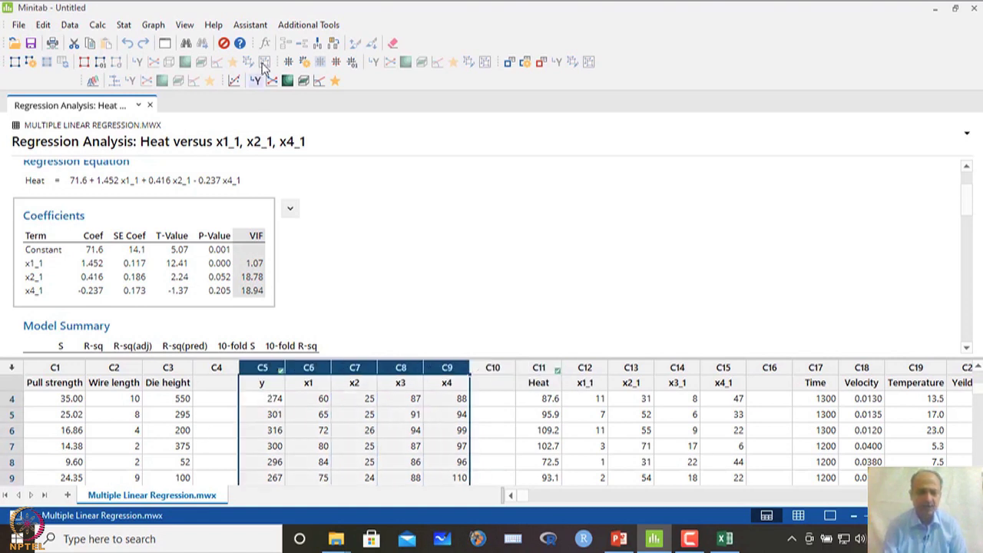
# Close the Heat regression results and start a new regression model with y as the response, clearing the old predictors.
pyautogui.click(150, 105)
pyautogui.click(124, 25)
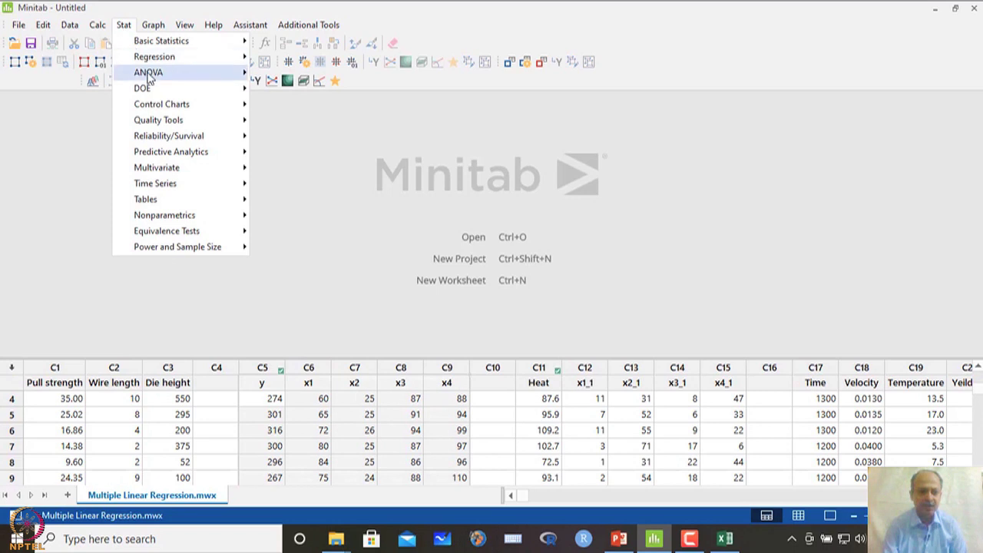
pyautogui.moveTo(165, 56)
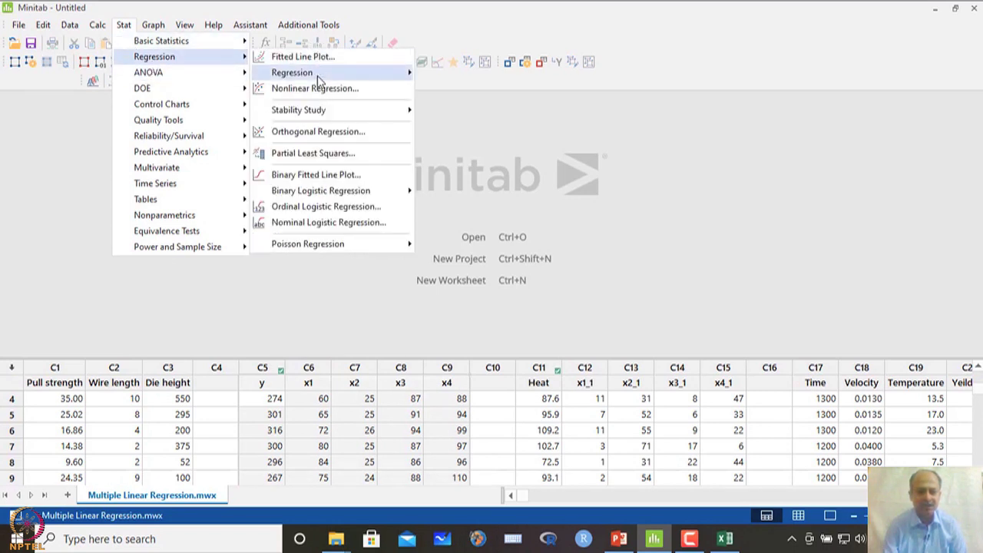
pyautogui.moveTo(317, 75)
pyautogui.click(459, 71)
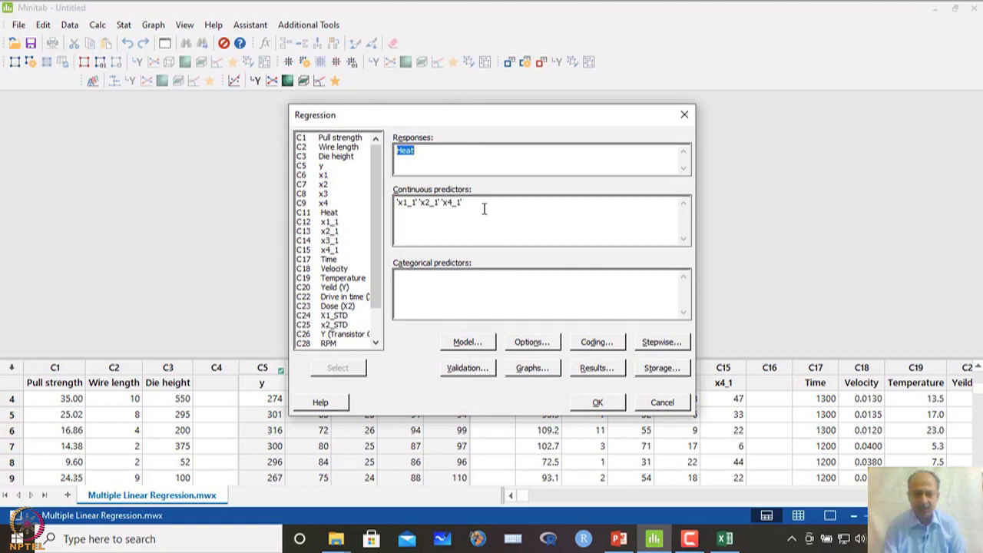
pyautogui.moveTo(484, 206); pyautogui.dragTo(397, 203)
pyautogui.press('Delete')
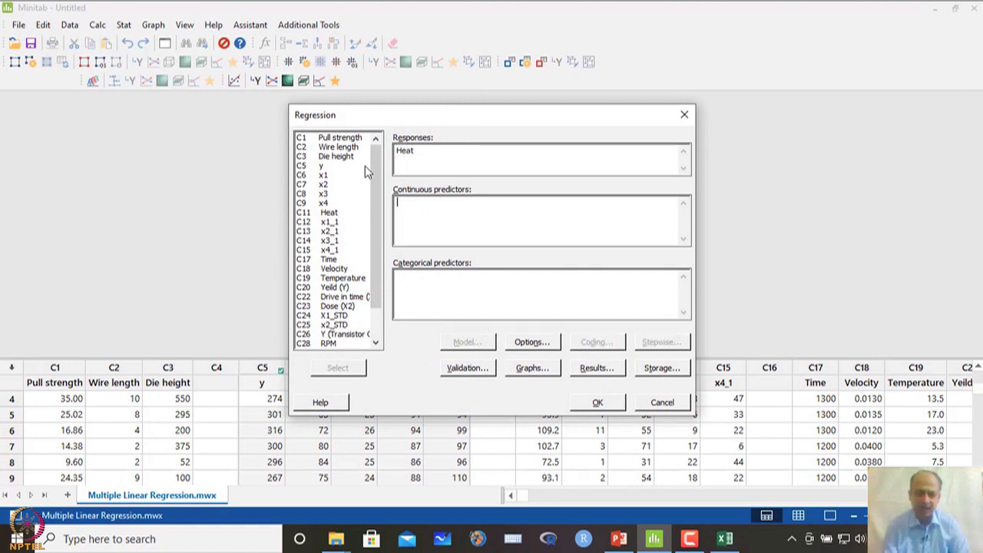
pyautogui.doubleClick(419, 152)
pyautogui.press('Delete')
pyautogui.doubleClick(322, 166)
# Add x1 to x4 as the continuous predictors, keeping only y as the response.
pyautogui.click(326, 176)
pyautogui.keyDown('shift'); pyautogui.click(325, 203); pyautogui.keyUp('shift')
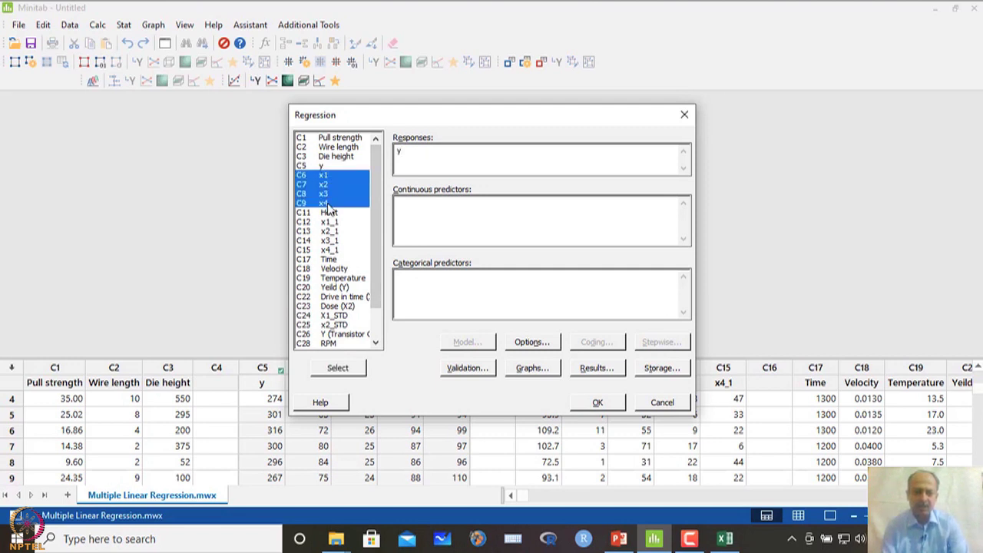
pyautogui.click(338, 367)
pyautogui.moveTo(424, 150); pyautogui.dragTo(399, 151)
pyautogui.press('Delete')
pyautogui.click(417, 208)
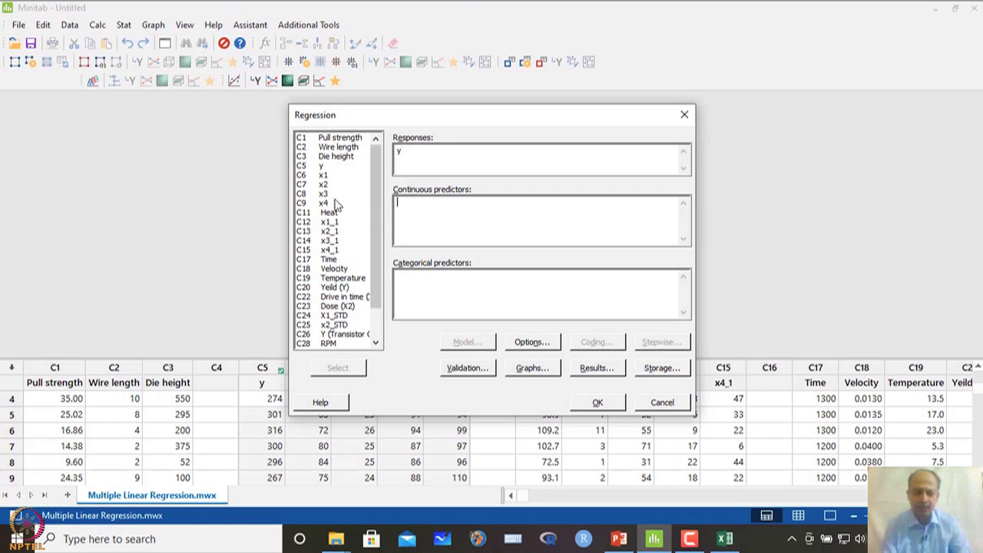
pyautogui.click(323, 175)
pyautogui.keyDown('shift'); pyautogui.click(324, 203); pyautogui.keyUp('shift')
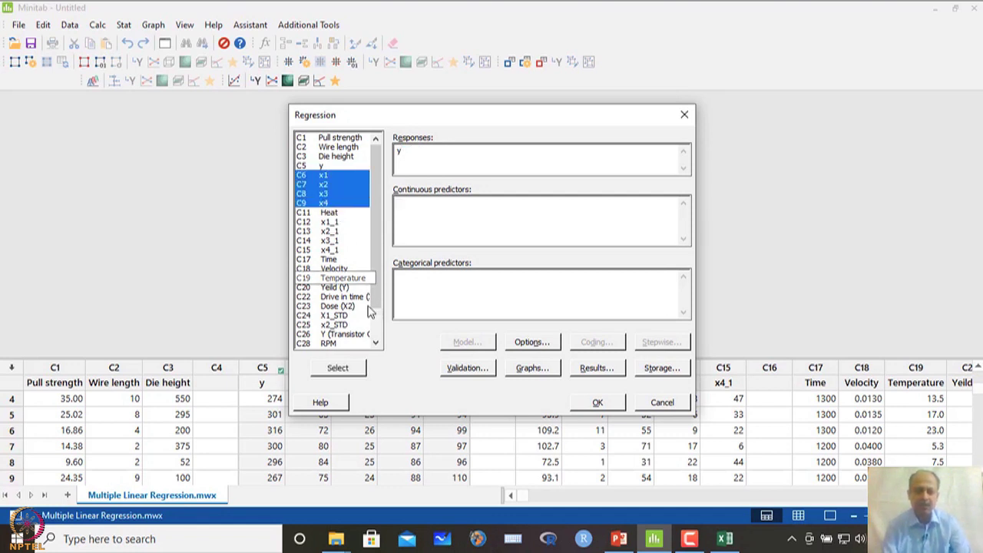
pyautogui.click(352, 369)
# Set the selection method to Stepwise, run the regression of y, and review the coefficients and model summary.
pyautogui.click(664, 346)
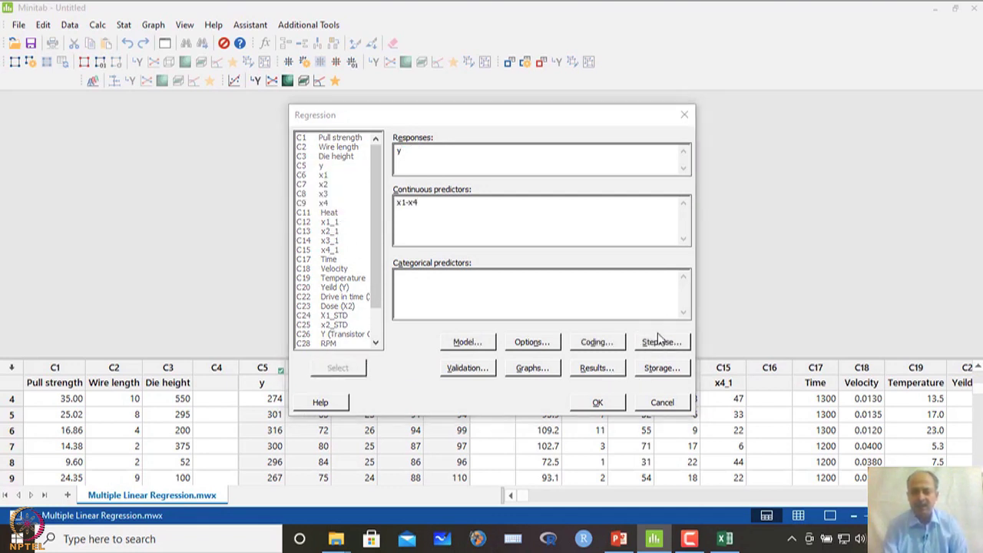
pyautogui.click(519, 37)
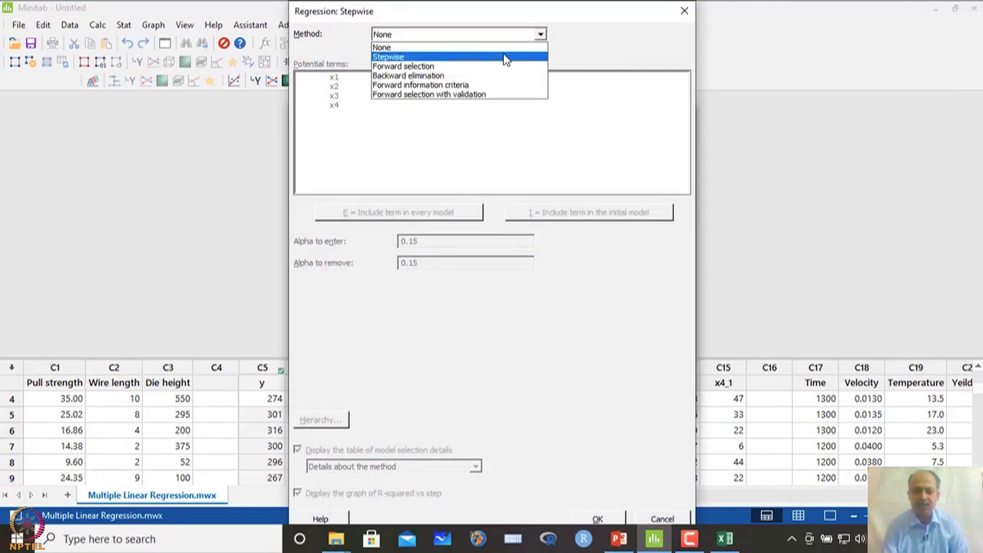
pyautogui.click(505, 57)
pyautogui.click(598, 519)
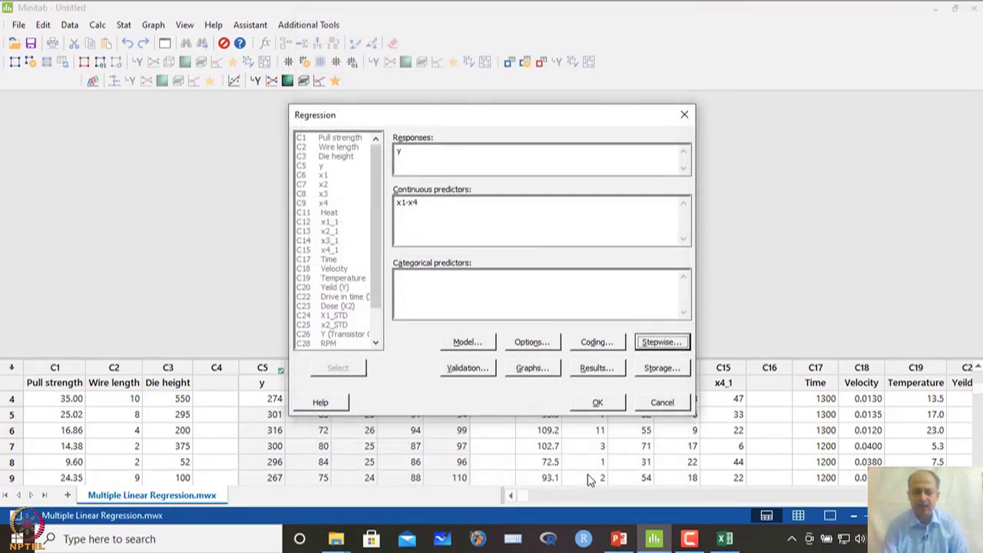
pyautogui.click(596, 404)
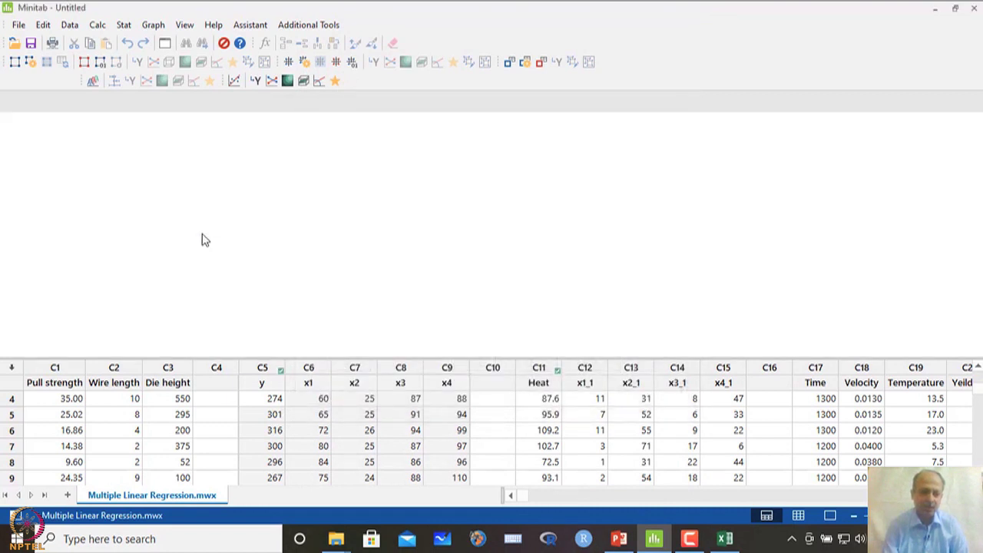
pyautogui.scroll(-3, 233, 244)
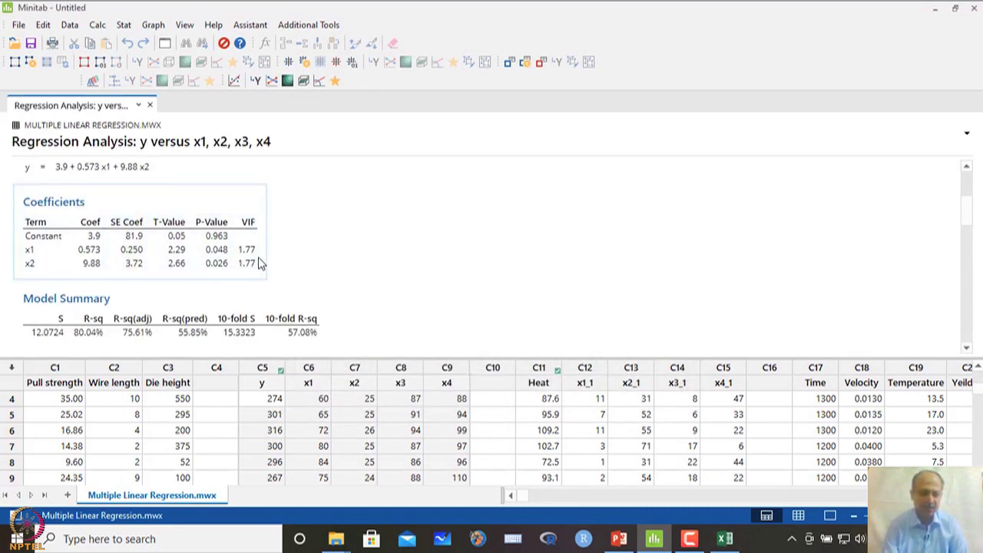
pyautogui.scroll(-2, 326, 271)
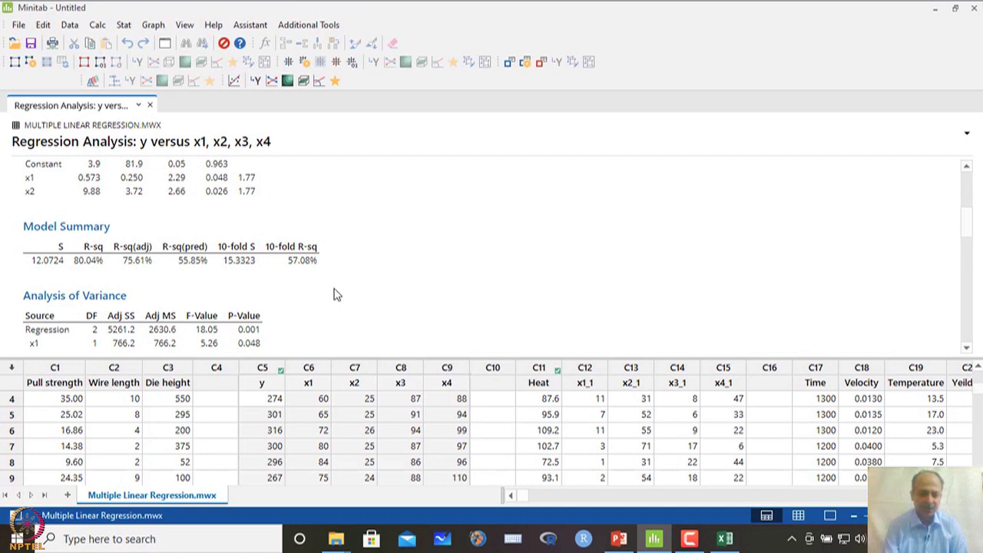
# Run a best subsets regression with y as the response and x1 to x4 as free predictors.
pyautogui.click(124, 25)
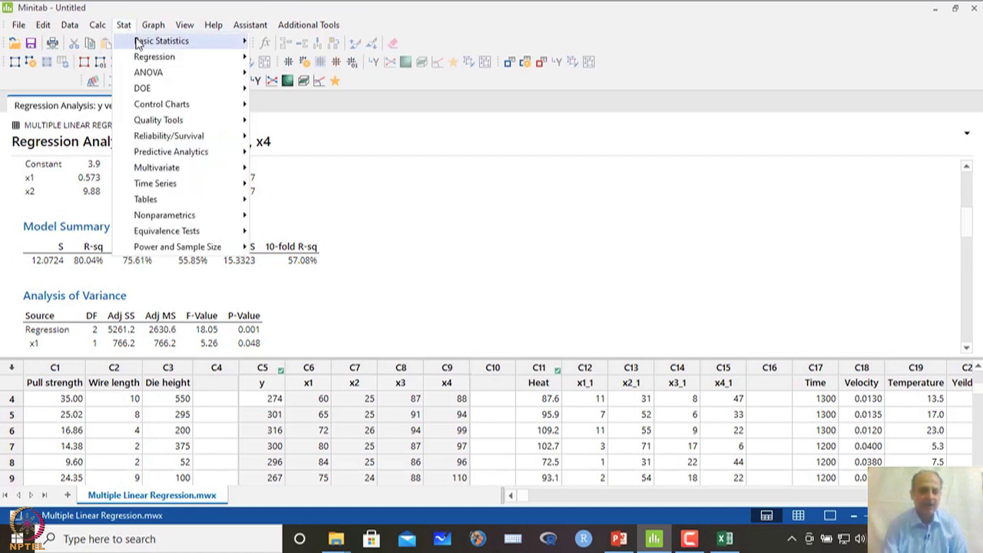
pyautogui.moveTo(150, 58)
pyautogui.moveTo(335, 74)
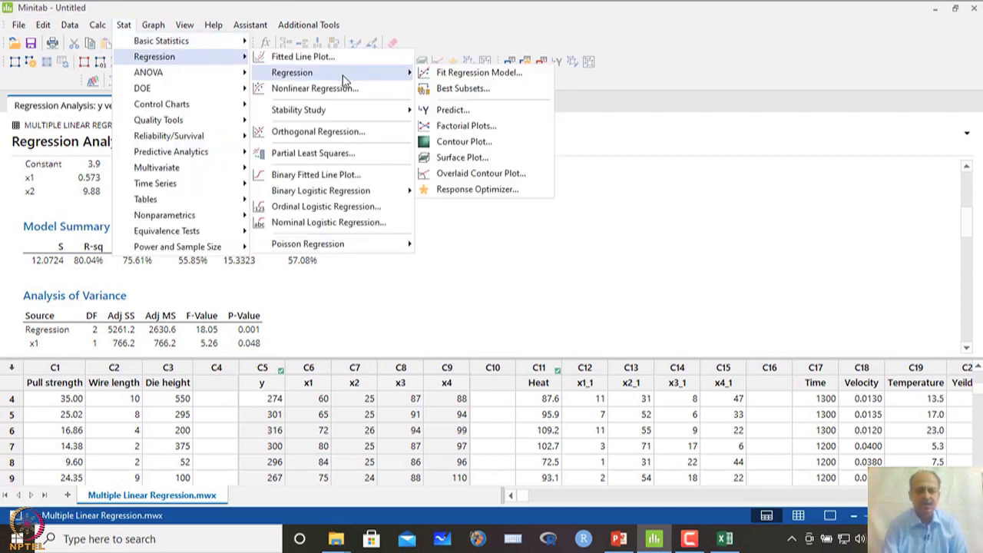
pyautogui.click(440, 88)
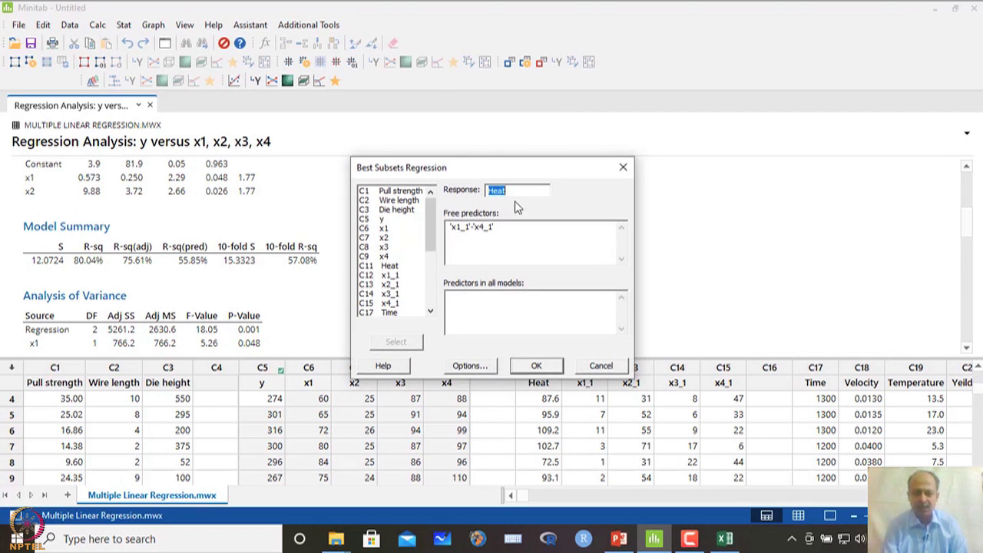
pyautogui.press('BackSpace')
pyautogui.doubleClick(382, 219)
pyautogui.click(383, 228)
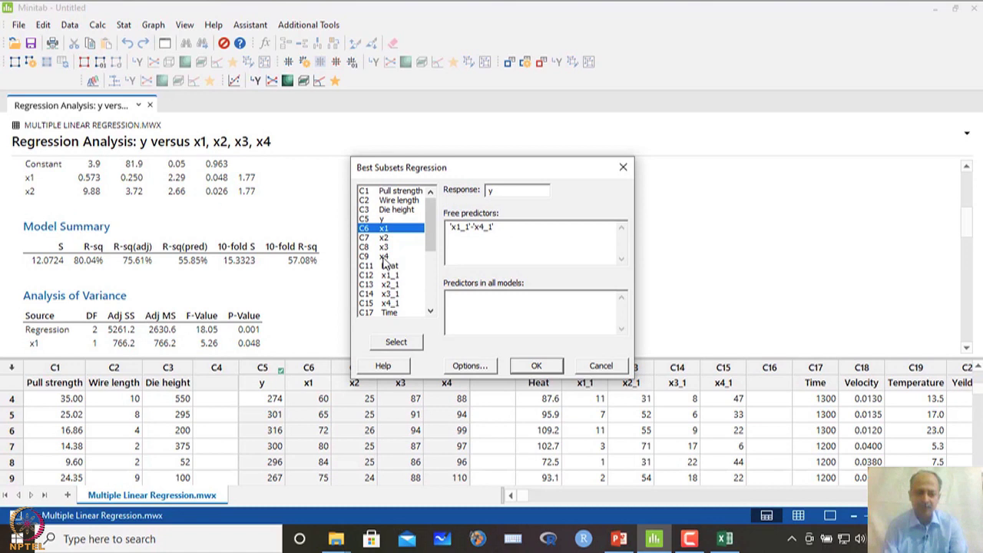
pyautogui.keyDown('shift'); pyautogui.click(384, 257); pyautogui.keyUp('shift')
pyautogui.click(406, 343)
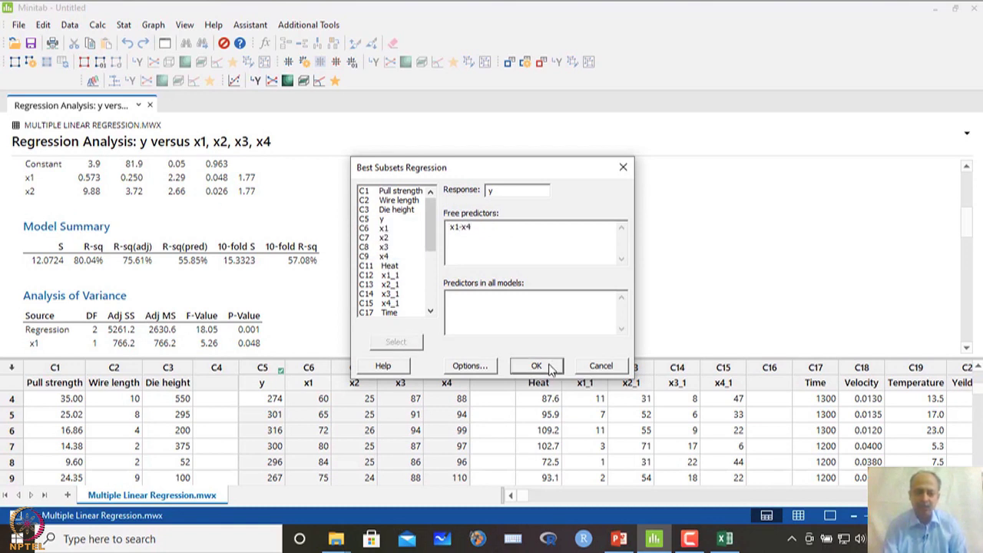
pyautogui.click(550, 369)
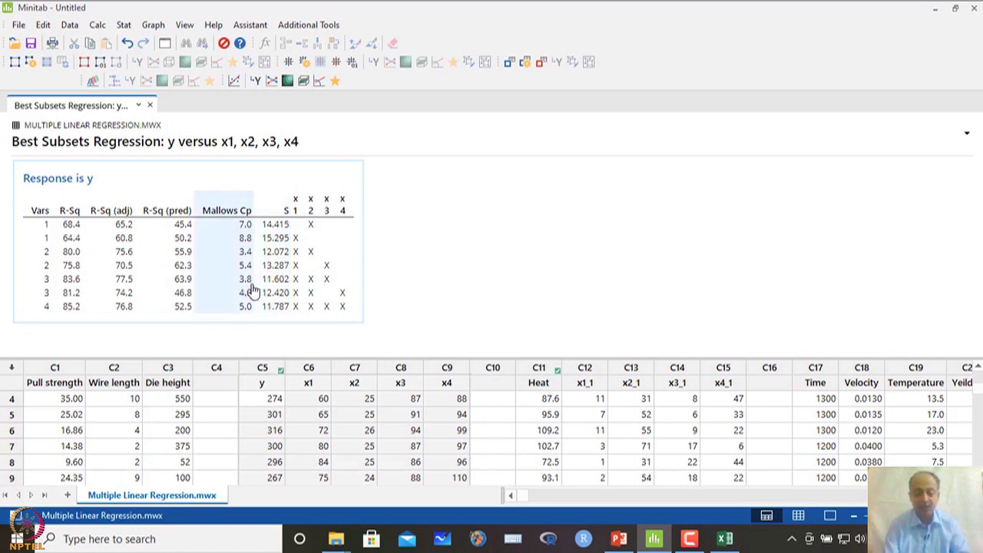
# Set up a regression model of y with x1, x2 and x3 as the continuous predictors.
pyautogui.click(124, 25)
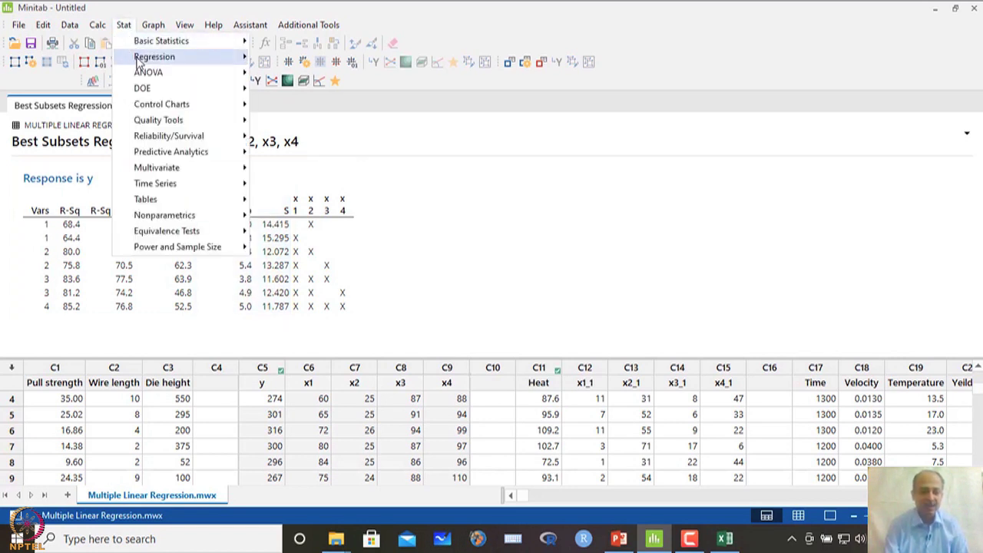
pyautogui.moveTo(139, 63)
pyautogui.moveTo(395, 77)
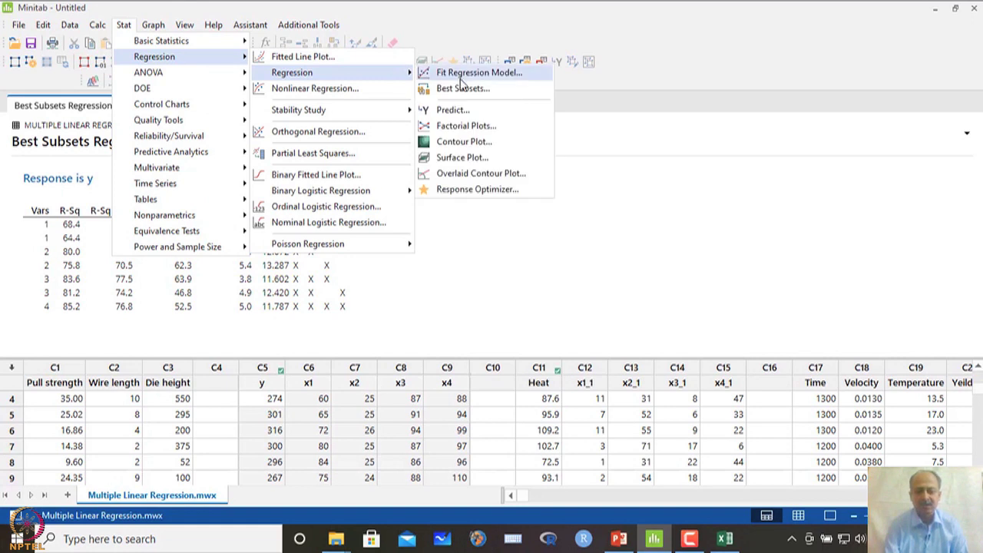
pyautogui.click(464, 73)
pyautogui.moveTo(451, 209); pyautogui.dragTo(388, 212)
pyautogui.press('BackSpace')
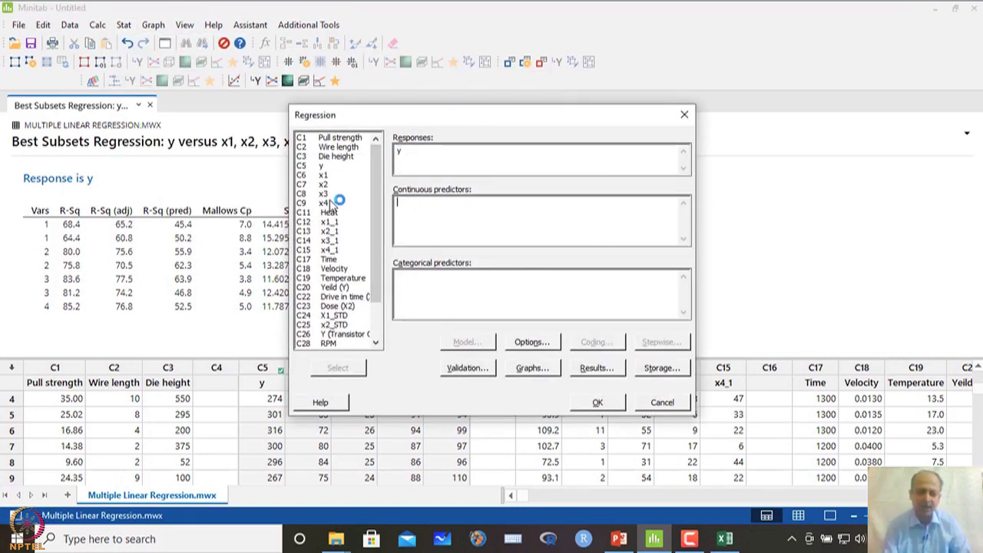
pyautogui.doubleClick(324, 176)
pyautogui.doubleClick(324, 185)
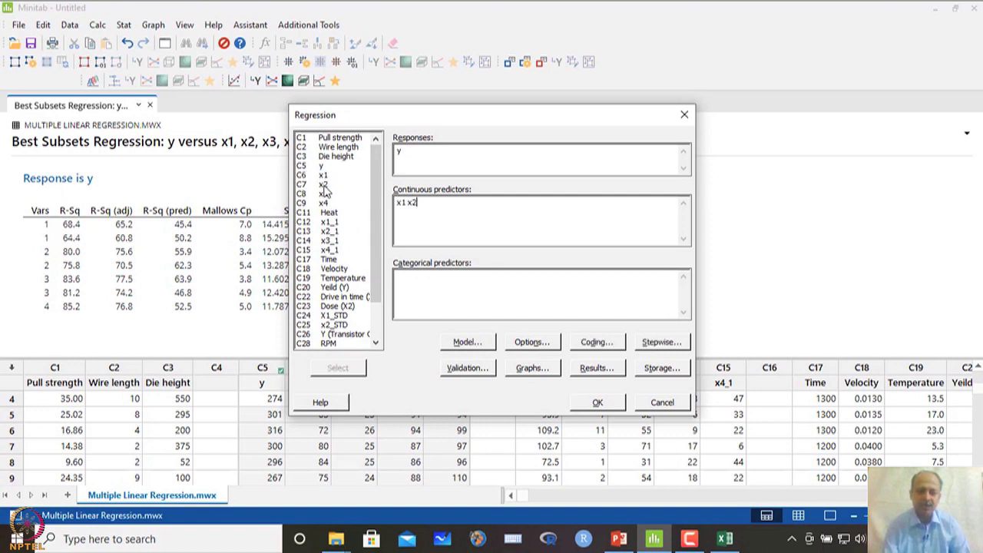
pyautogui.doubleClick(323, 194)
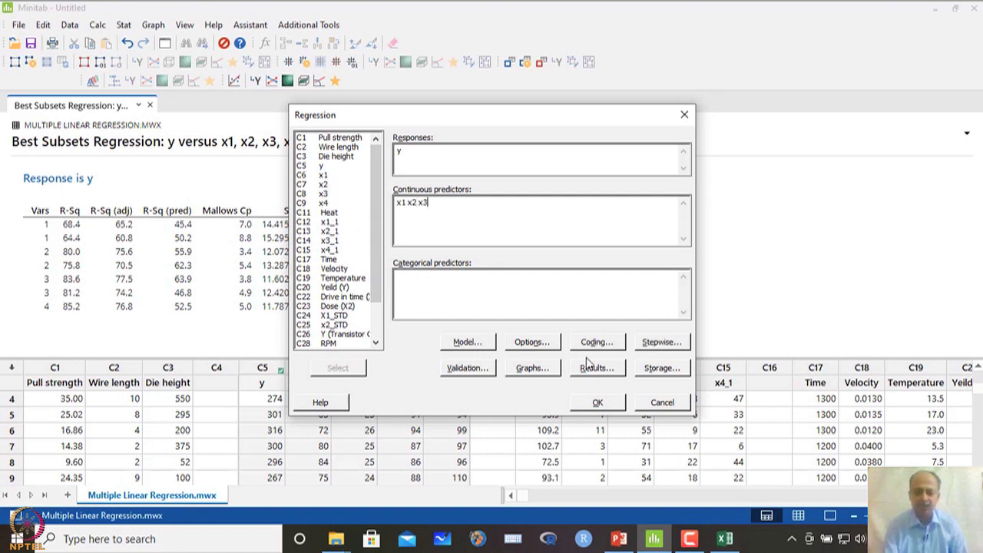
# Set the stepwise method to None and run the regression of y on x1, x2 and x3.
pyautogui.click(661, 343)
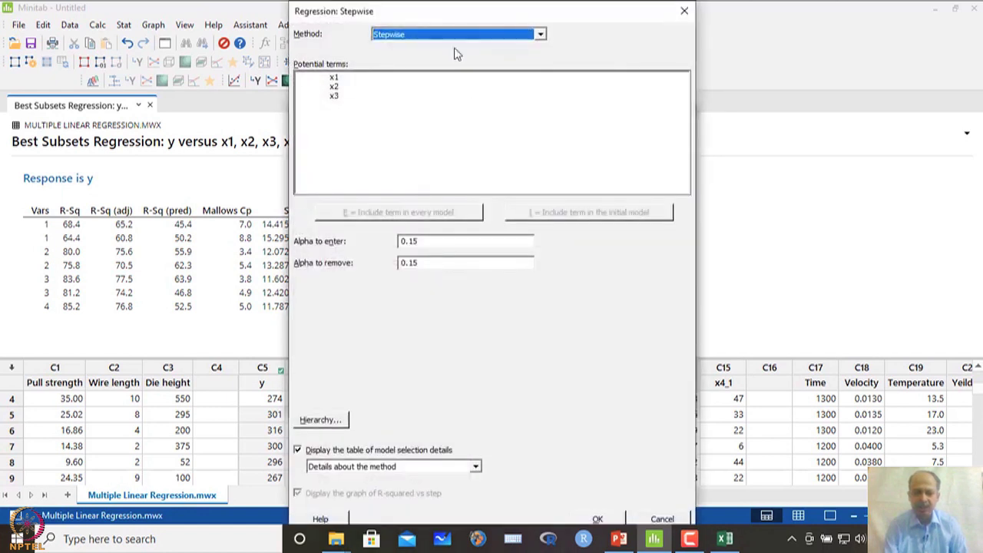
pyautogui.click(453, 40)
pyautogui.click(433, 46)
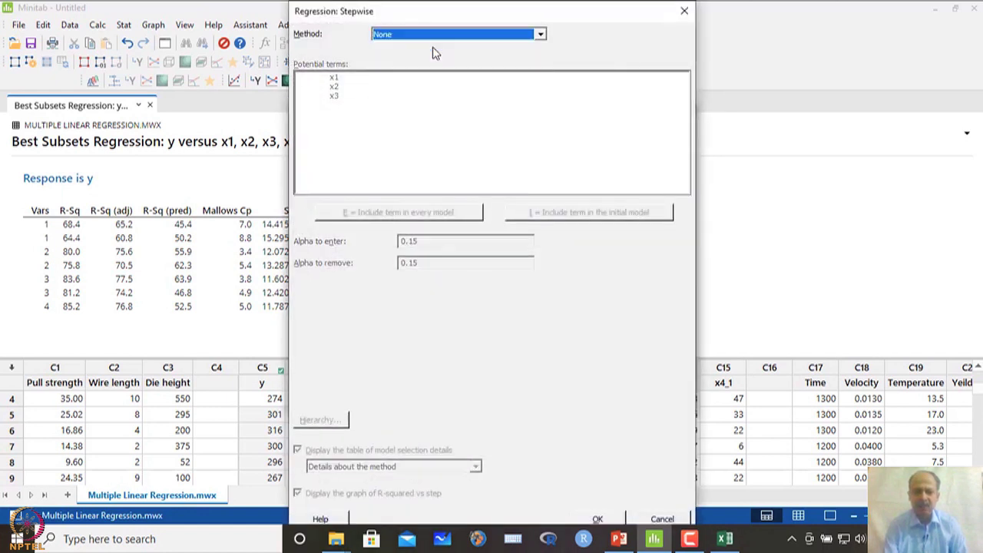
pyautogui.click(597, 520)
pyautogui.click(598, 403)
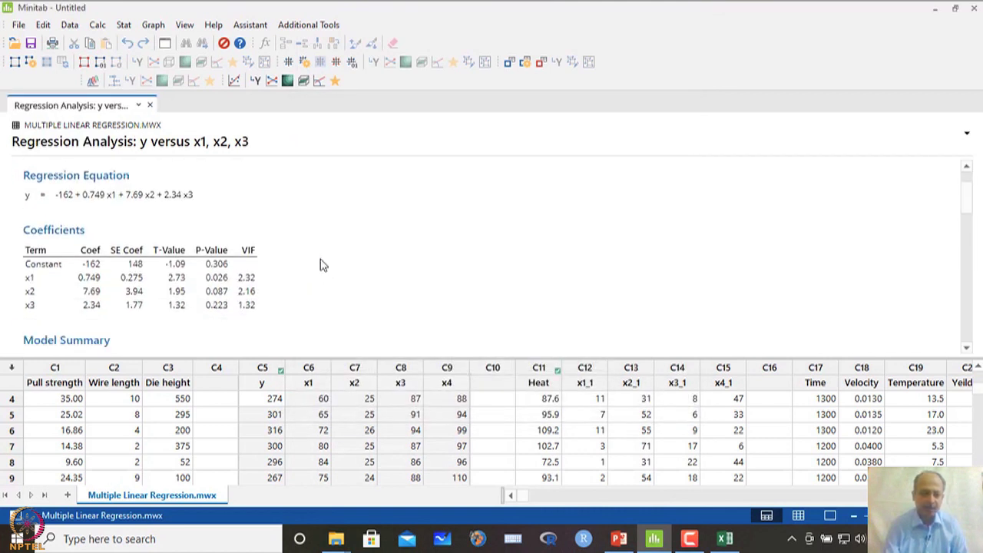
# Examine the VIFs, model summary, analysis of variance and residual plots of the regression of y on x1, x2 and x3.
pyautogui.scroll(-1, 322, 265)
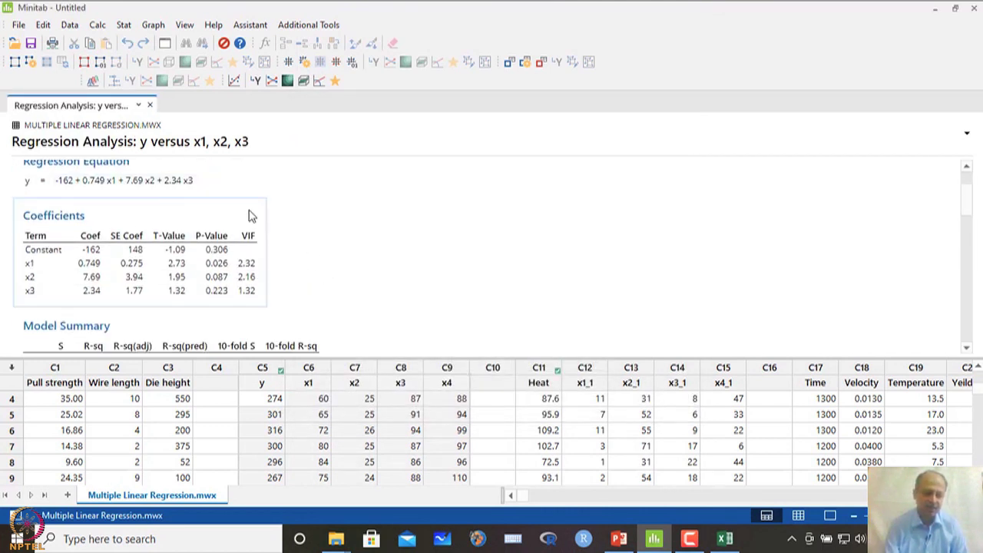
pyautogui.scroll(-2, 306, 256)
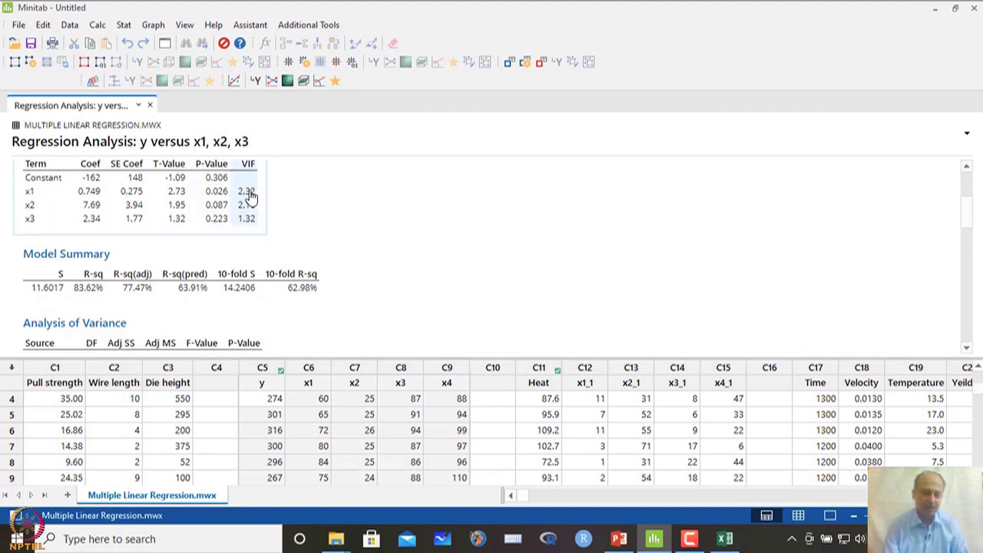
pyautogui.scroll(-2, 376, 264)
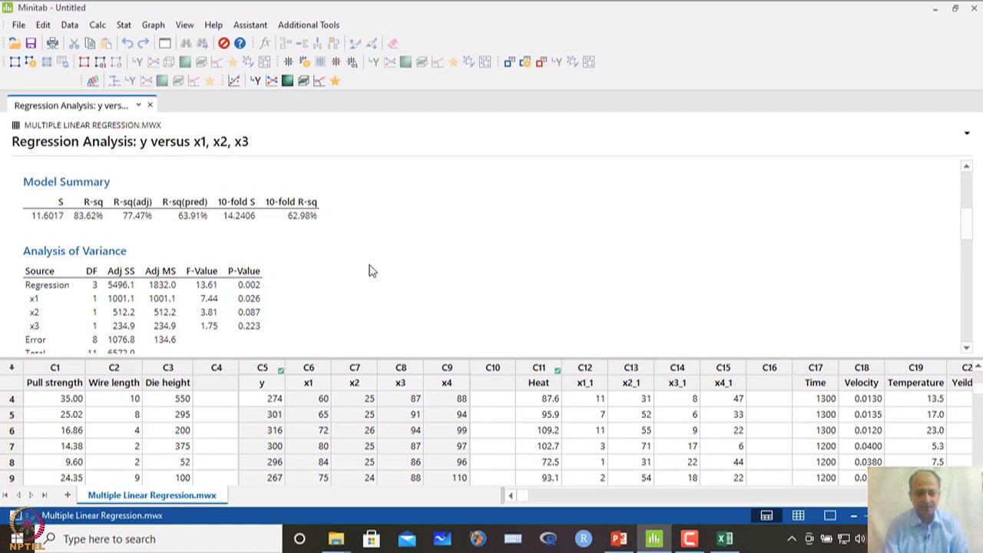
pyautogui.scroll(-3, 369, 271)
pyautogui.scroll(1, 369, 270)
pyautogui.scroll(-5, 369, 270)
pyautogui.scroll(-6, 369, 269)
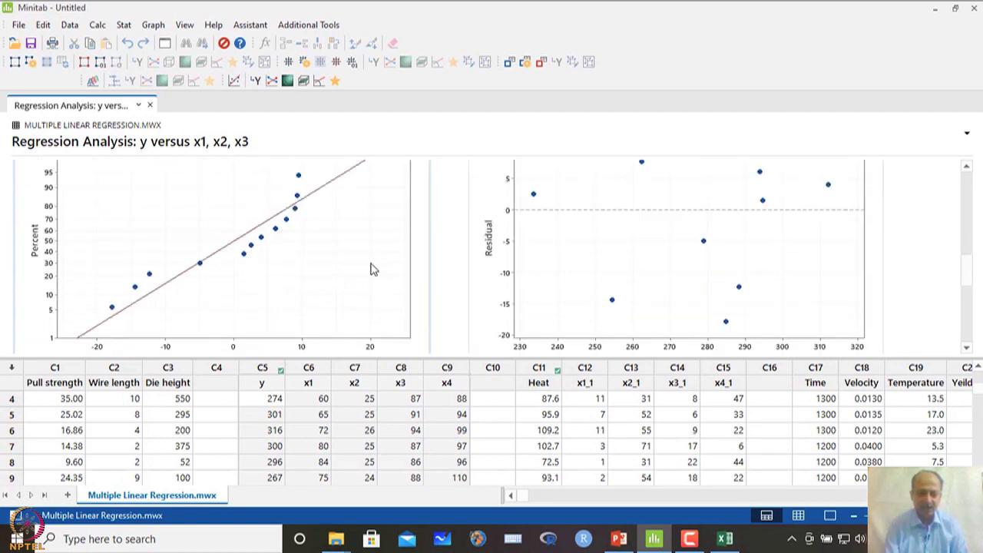
pyautogui.scroll(4, 371, 269)
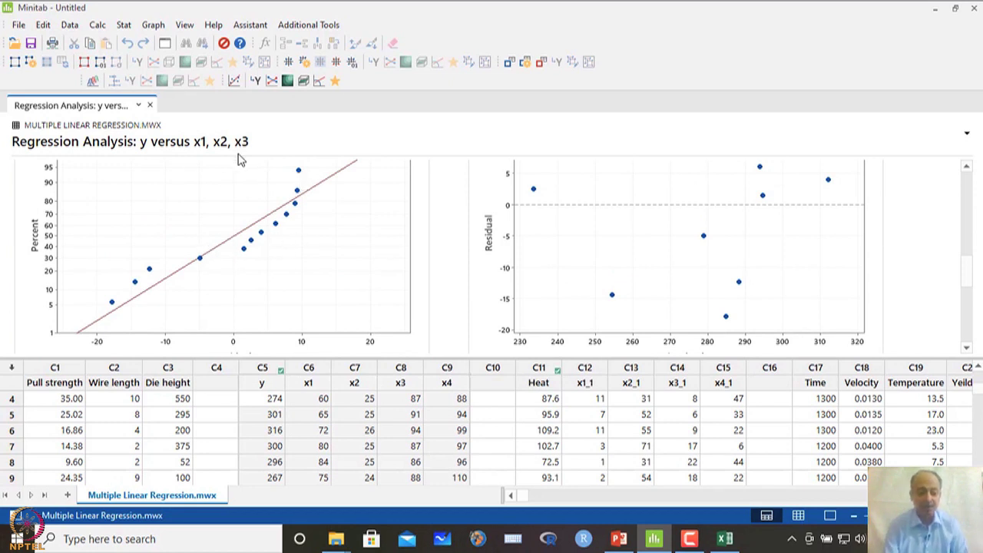
# Run an Anderson-Darling normality test on the standardized residuals in SRES_2.
pyautogui.click(123, 25)
pyautogui.moveTo(132, 43)
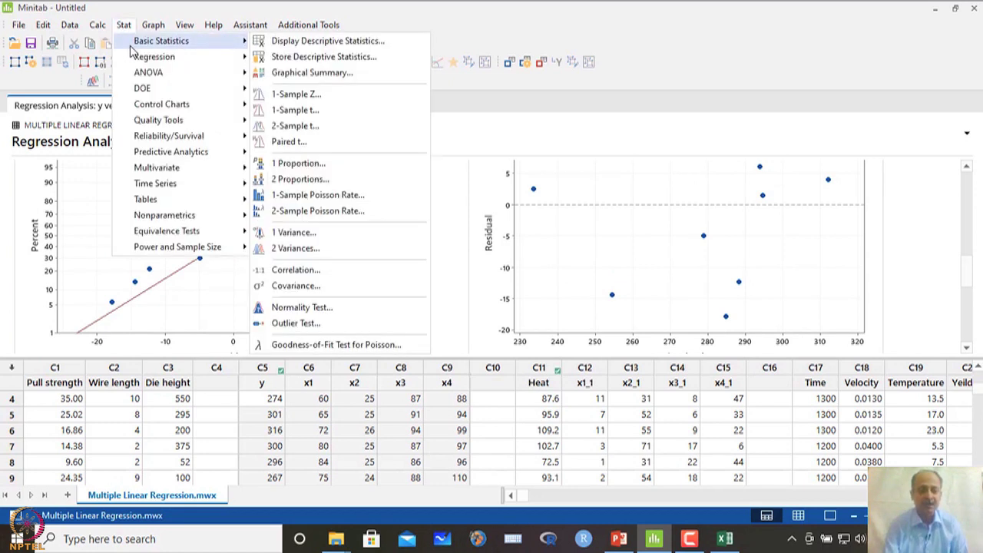
pyautogui.click(336, 308)
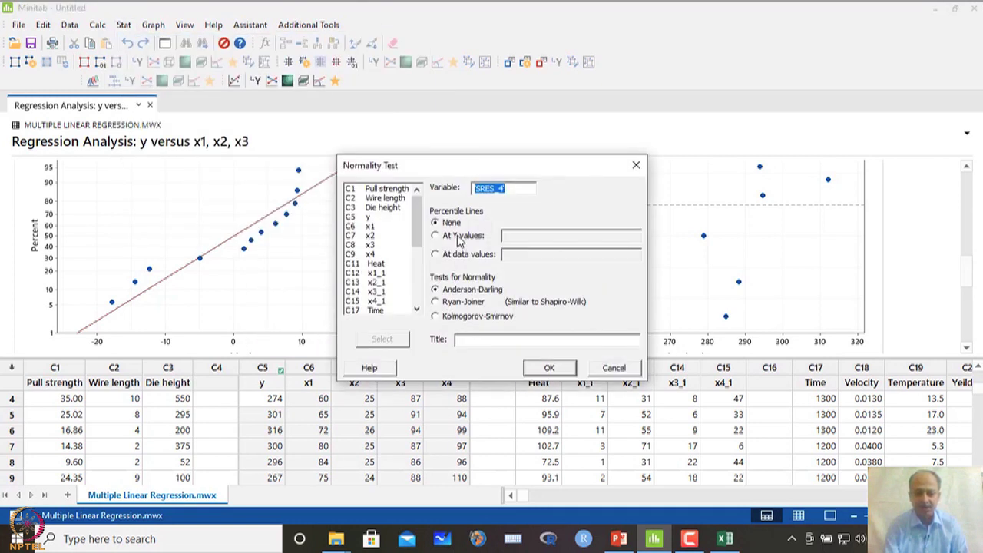
pyautogui.scroll(-5, 417, 250)
pyautogui.doubleClick(376, 309)
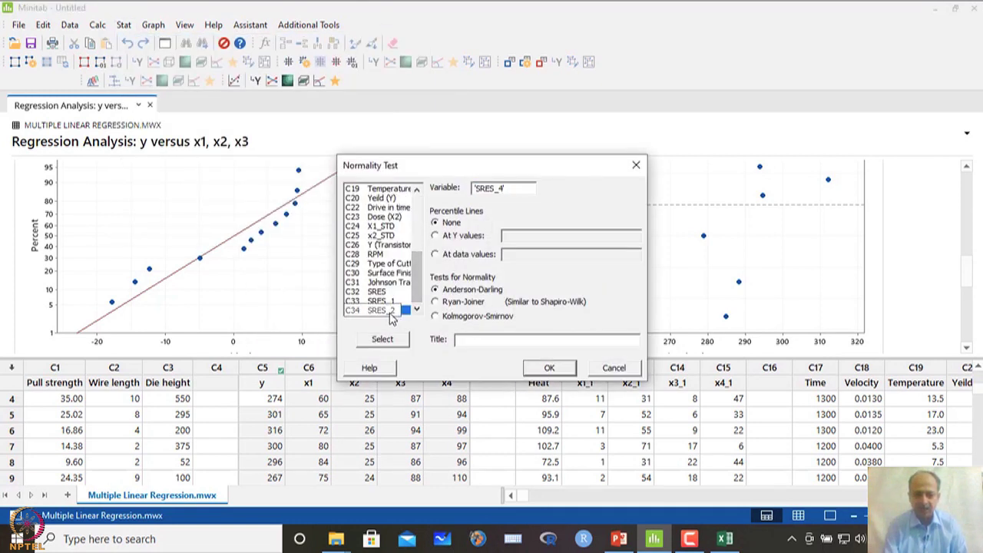
pyautogui.click(550, 368)
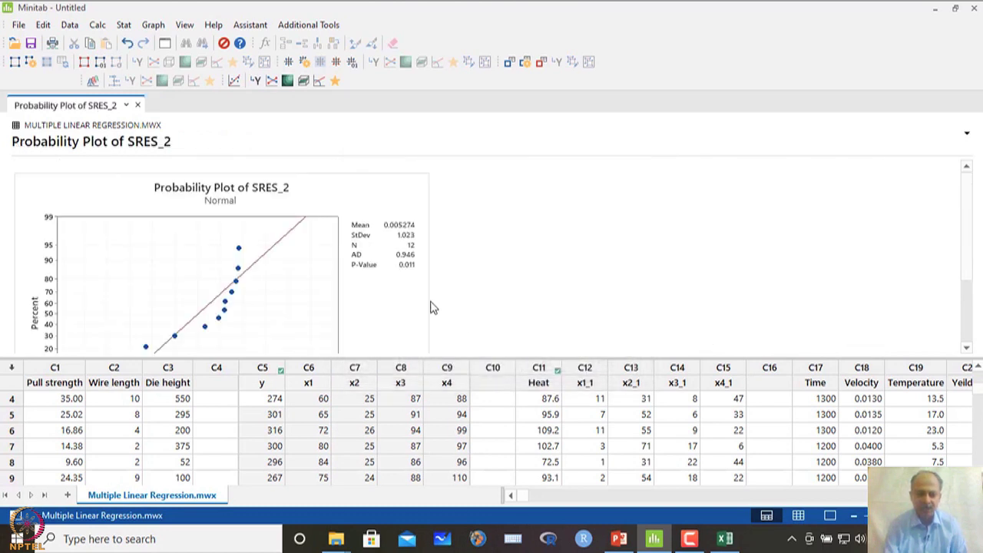
# Enlarge the SRES_2 probability plot to inspect its fit and P-value, and close the plot and its output.
pyautogui.doubleClick(407, 192)
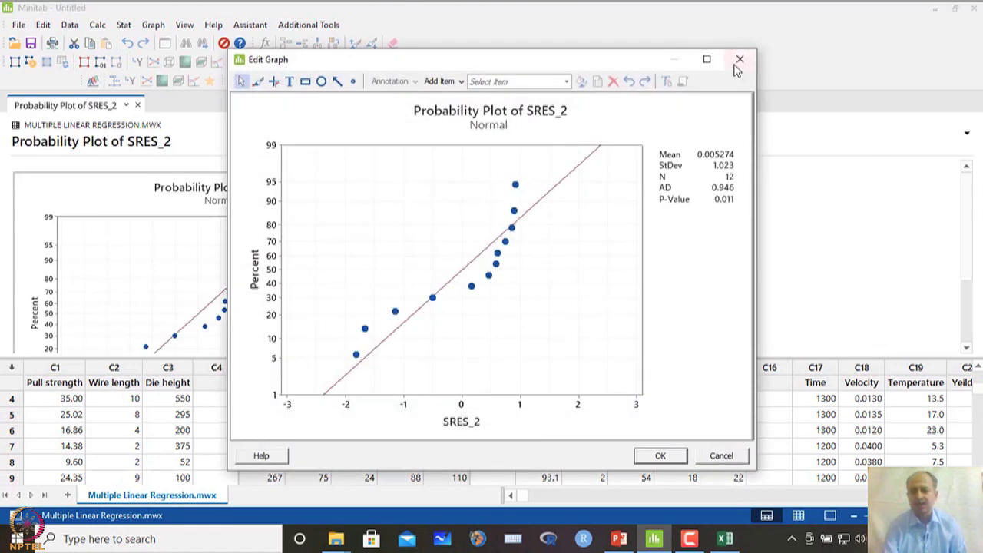
pyautogui.click(706, 61)
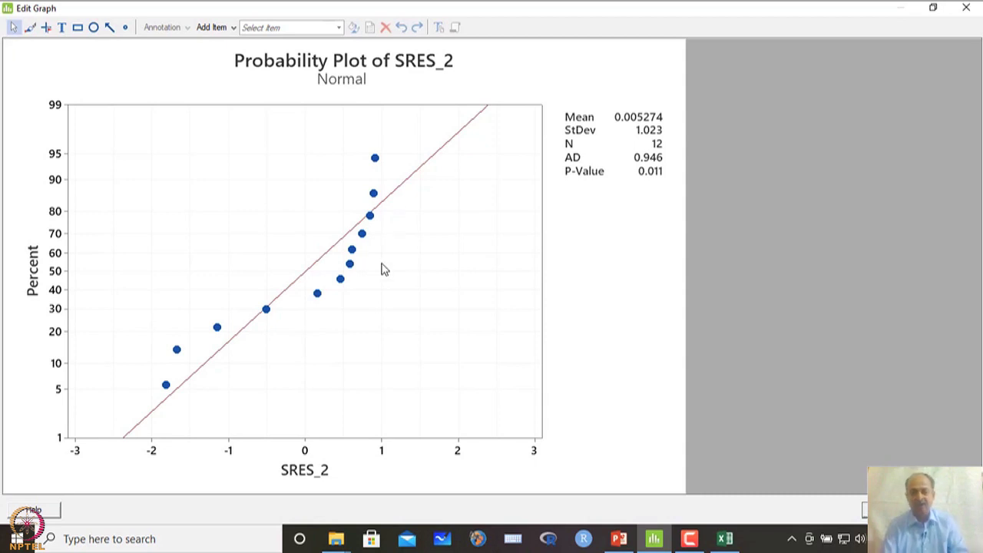
pyautogui.click(967, 8)
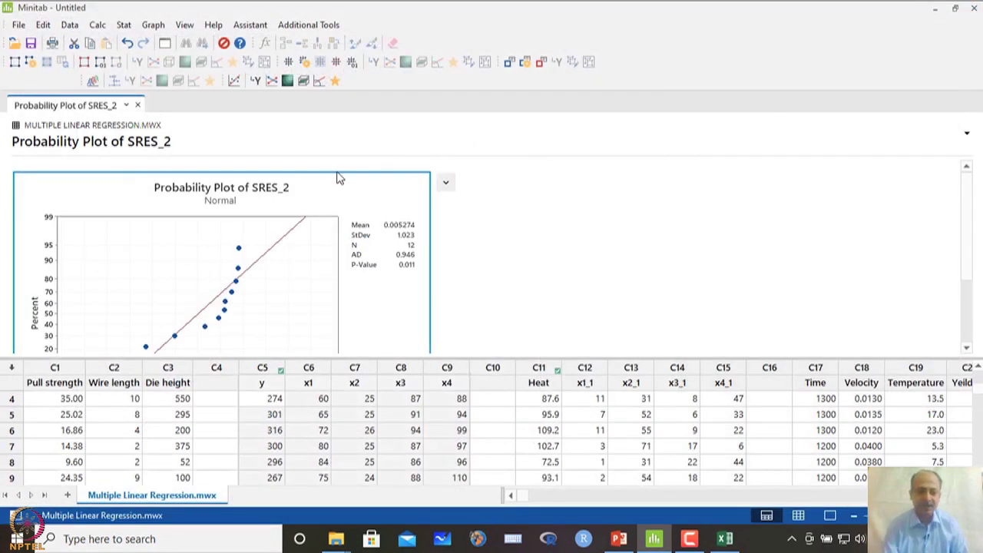
pyautogui.click(138, 105)
# Remove x3 from the continuous predictors and run the regression of y on x1 and x2.
pyautogui.click(123, 25)
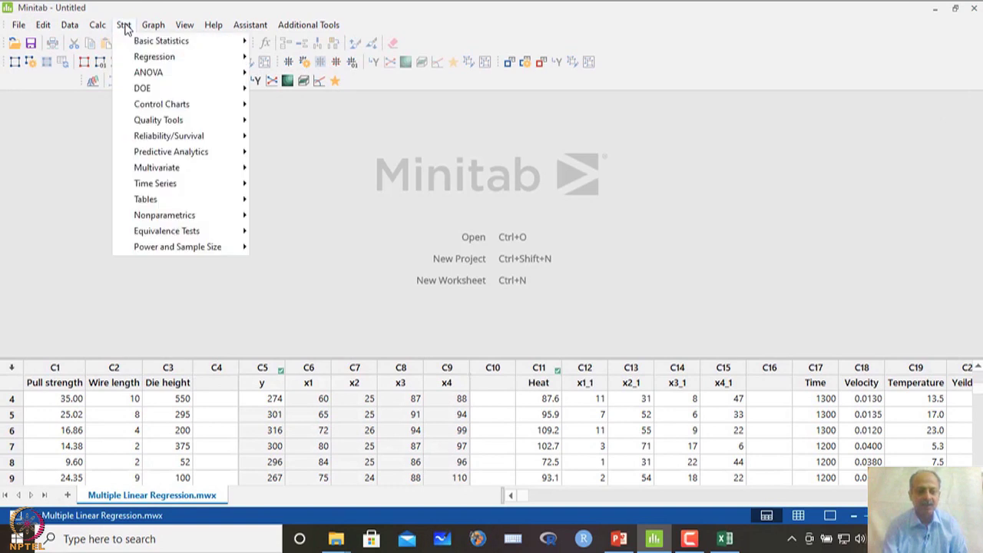
pyautogui.moveTo(136, 57)
pyautogui.moveTo(366, 73)
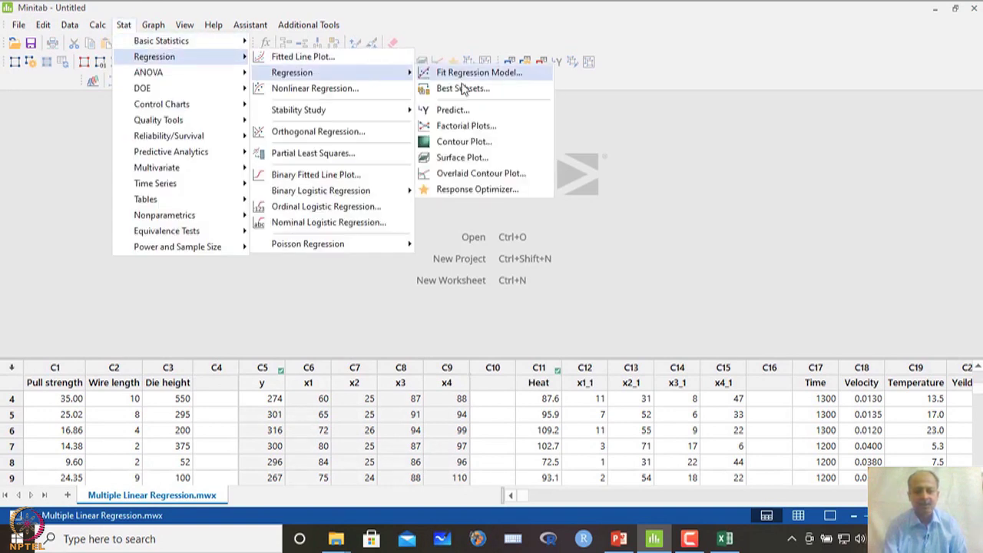
pyautogui.click(468, 77)
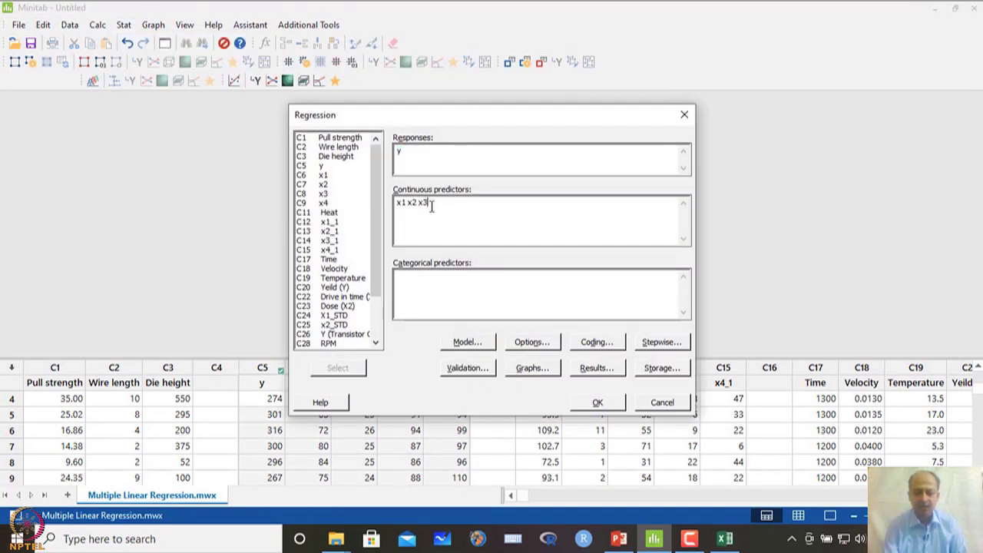
pyautogui.press('Delete')
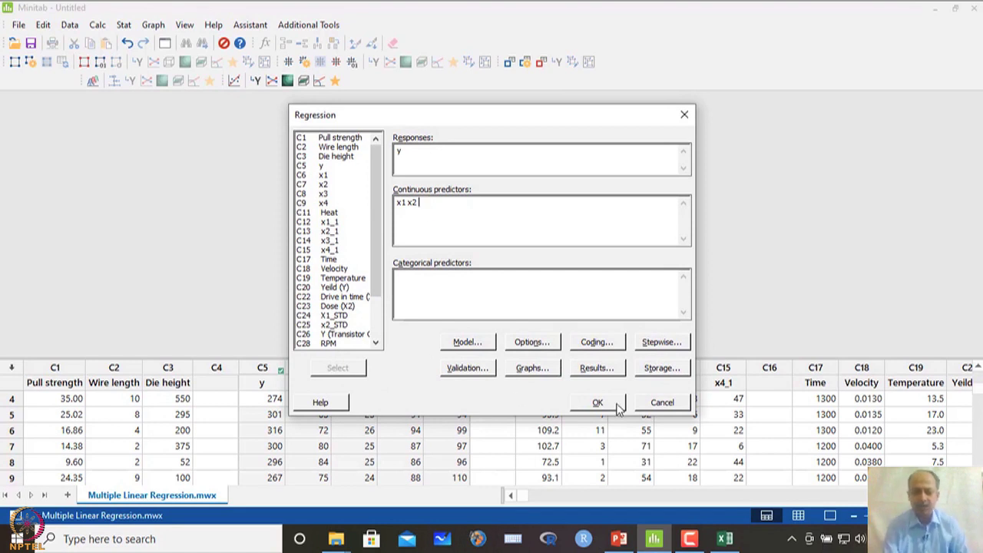
pyautogui.click(613, 405)
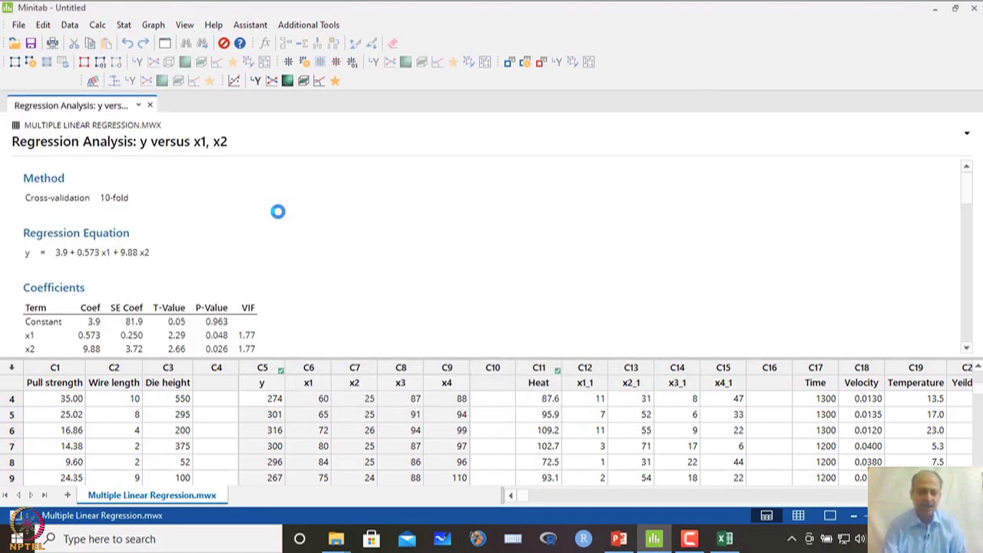
# Run an Anderson-Darling normality test on the standardized residuals in SRES_3.
pyautogui.click(124, 25)
pyautogui.moveTo(153, 41)
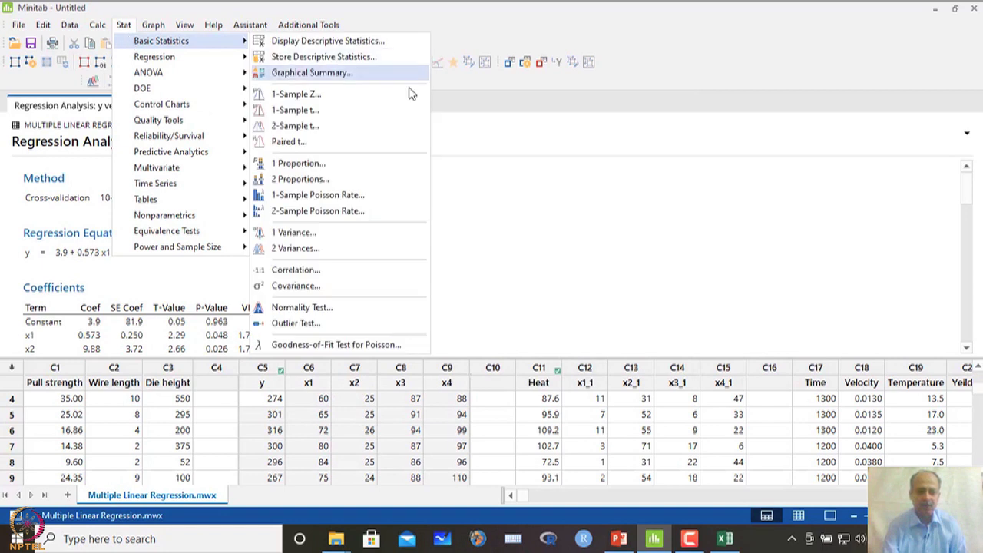
pyautogui.click(322, 308)
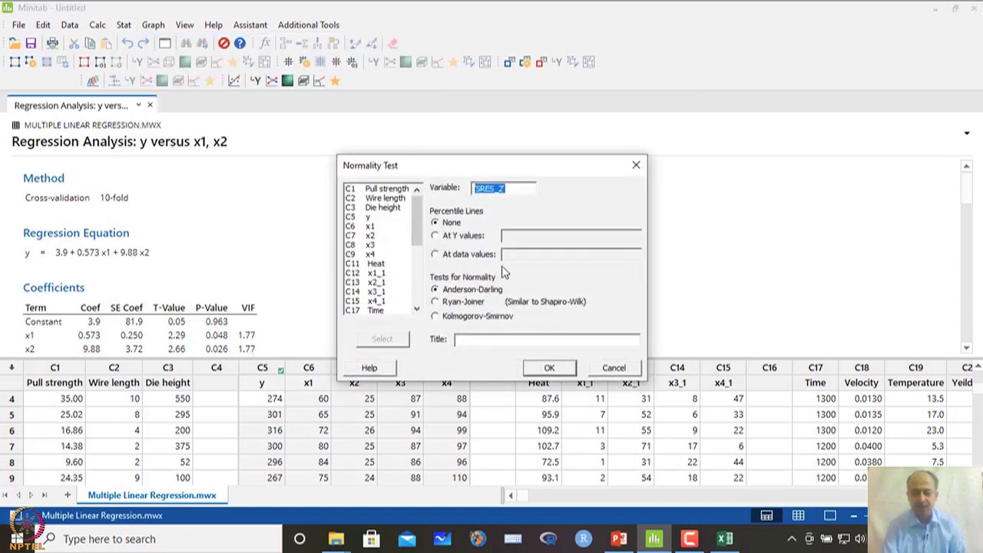
pyautogui.moveTo(416, 223); pyautogui.dragTo(417, 307)
pyautogui.doubleClick(376, 309)
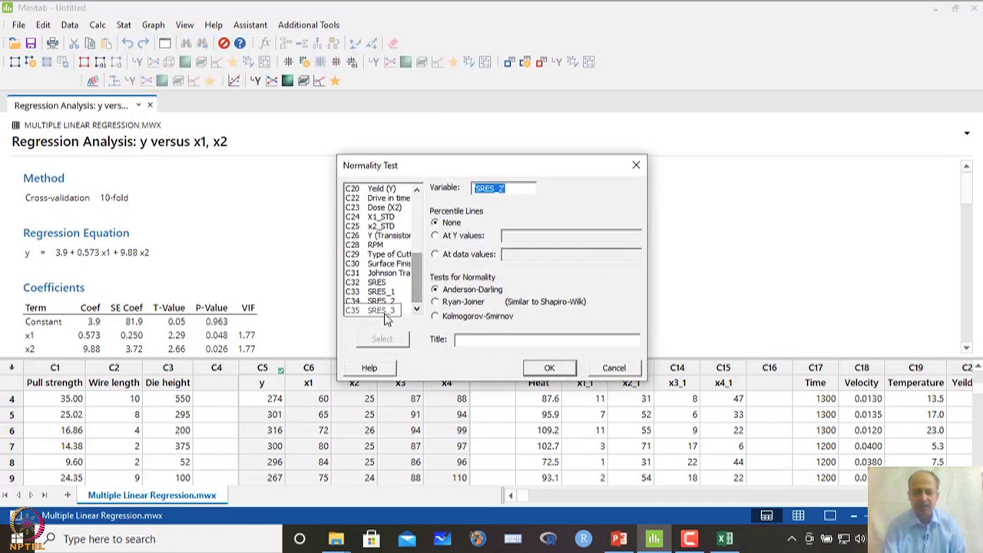
pyautogui.click(550, 368)
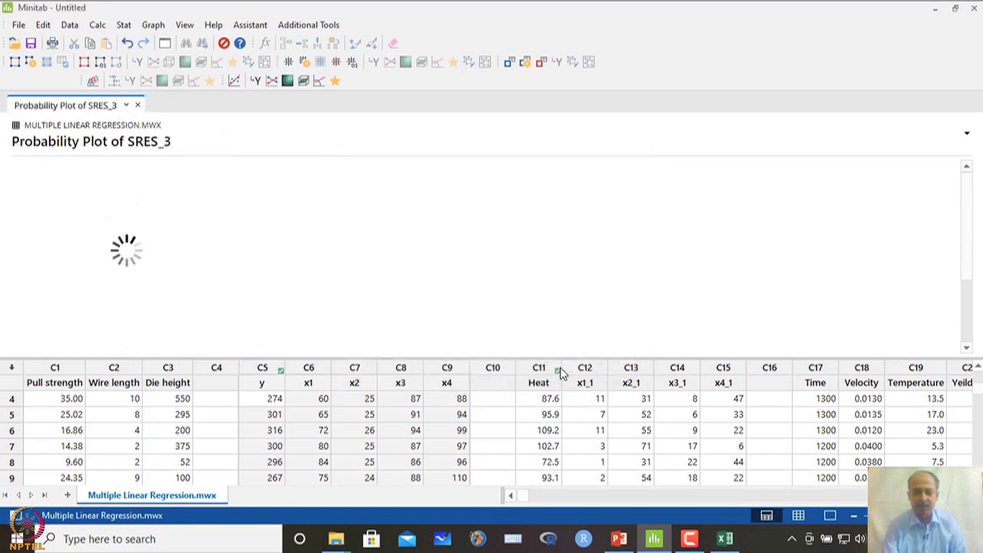
# Enlarge the SRES_3 probability plot to full screen, inspect its fit and P-value, and close the enlarged view.
pyautogui.doubleClick(388, 267)
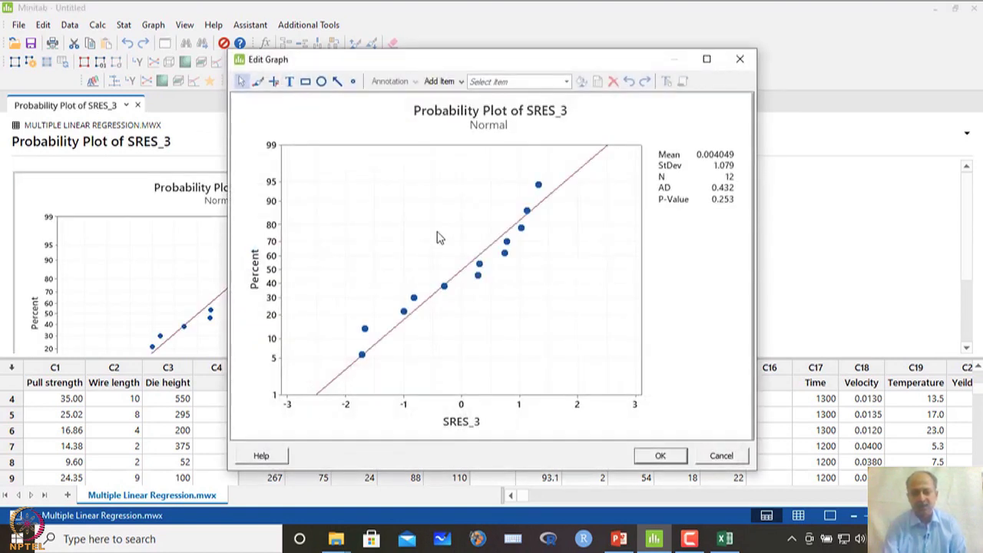
pyautogui.click(707, 60)
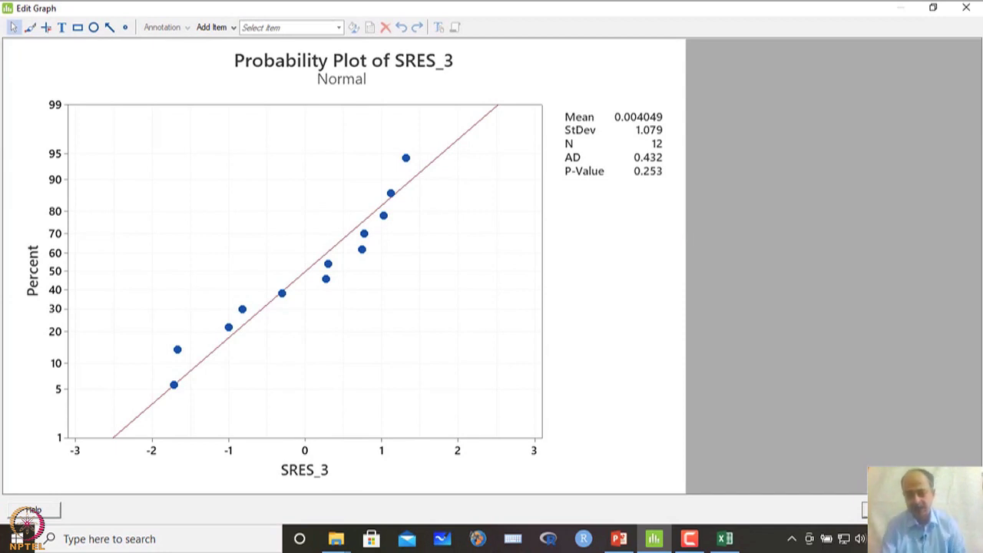
pyautogui.click(968, 9)
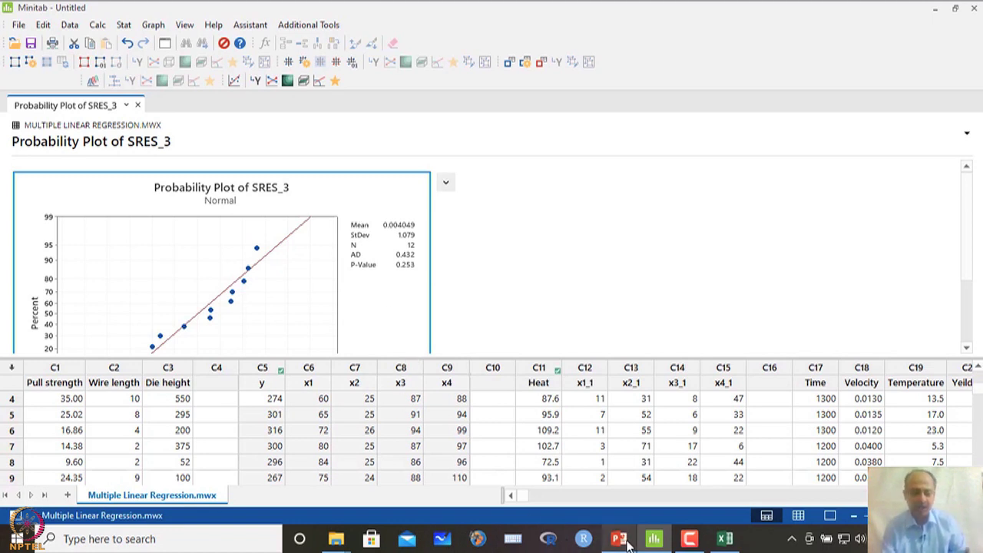
# Switch to the PowerPoint presentation and review the slides from Multicollinearity on slide 38 to the list of remedies on slide 43.
pyautogui.moveTo(624, 542)
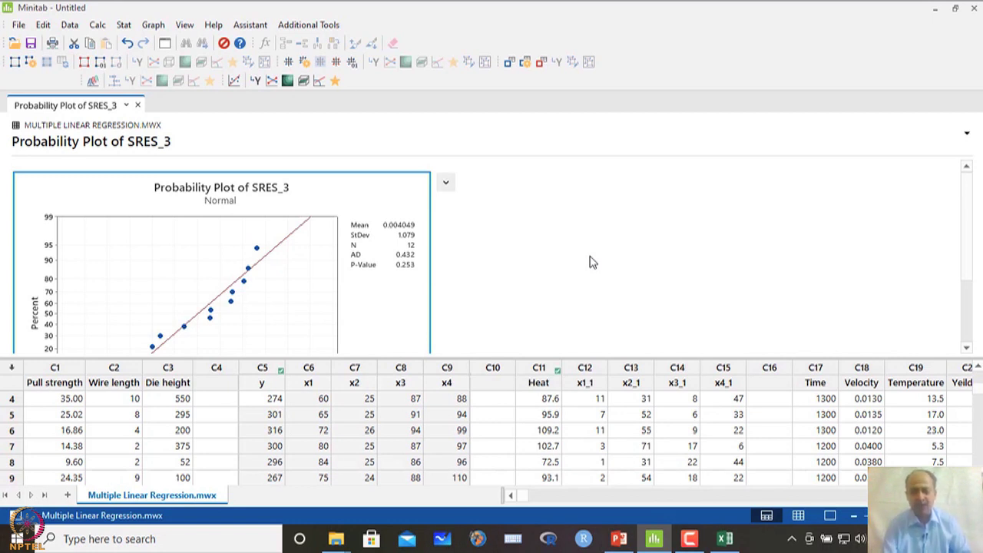
pyautogui.click(620, 538)
pyautogui.click(808, 321)
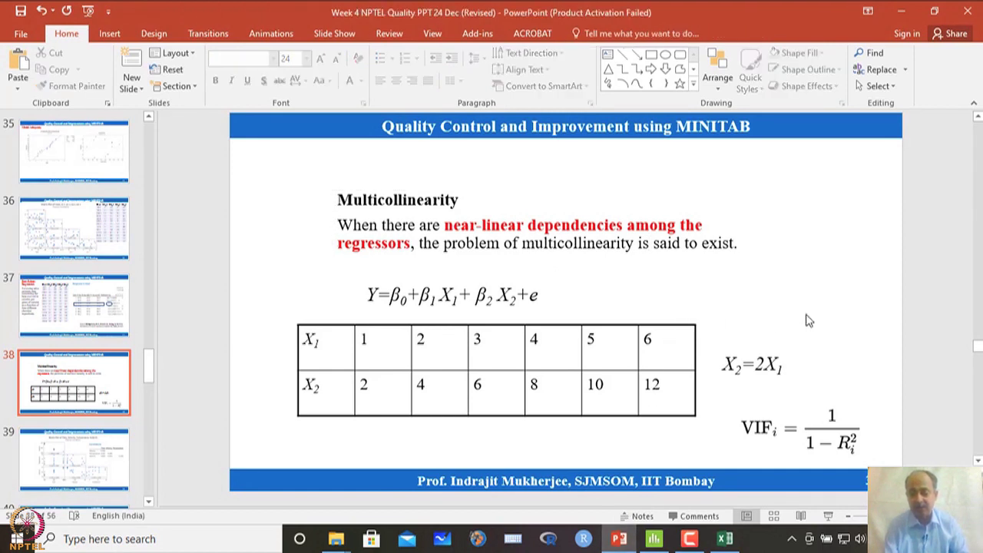
pyautogui.scroll(-2, 808, 321)
pyautogui.scroll(-2, 806, 318)
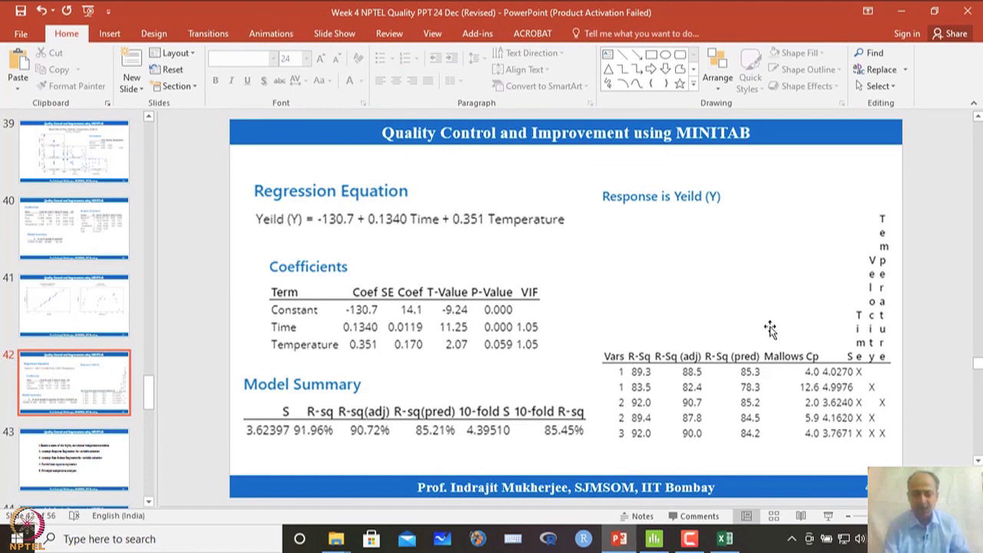
pyautogui.scroll(-1, 771, 330)
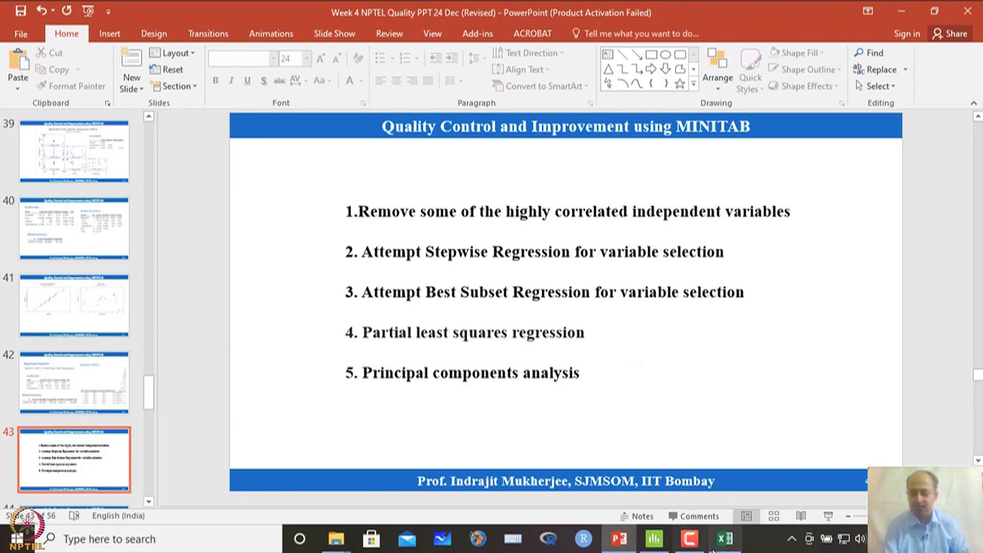
# Return to Minitab and highlight worksheet columns x1 to x4, followed by the Time to Yeild (Y) columns.
pyautogui.moveTo(693, 541)
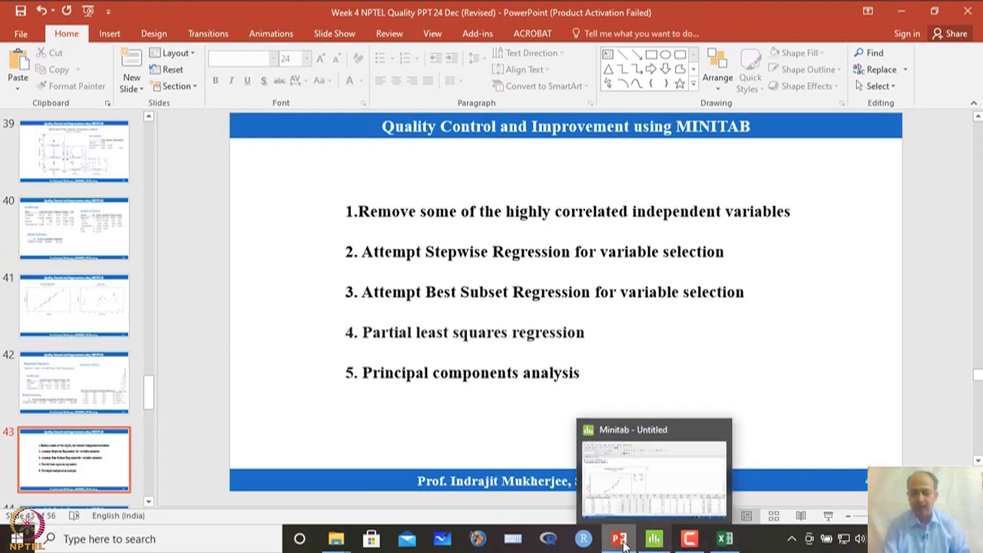
pyautogui.click(617, 509)
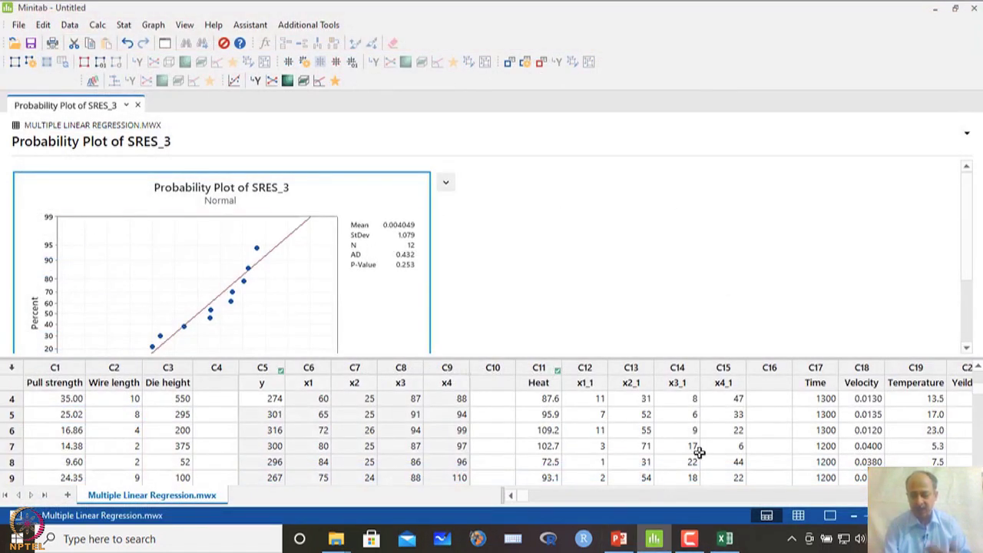
pyautogui.moveTo(308, 368); pyautogui.dragTo(446, 367)
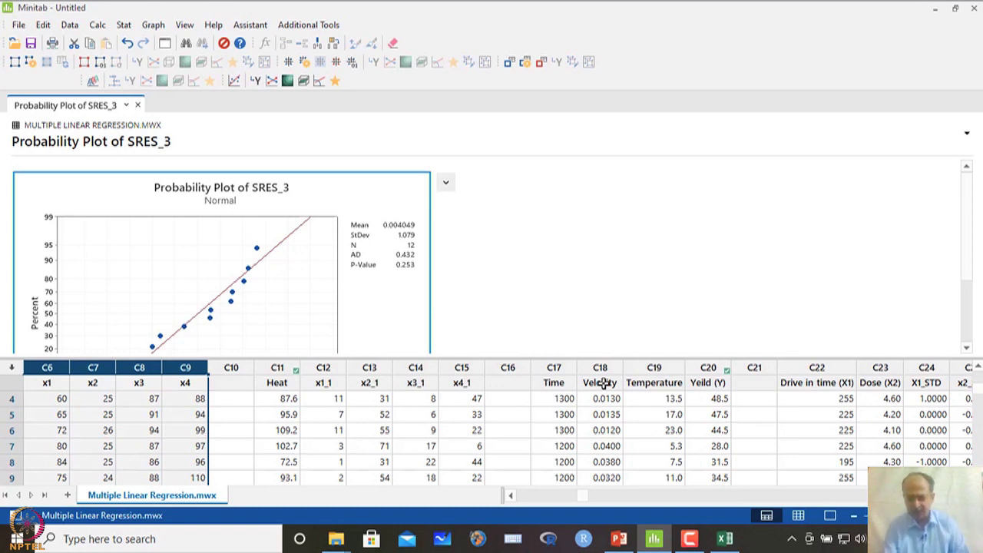
pyautogui.moveTo(554, 368); pyautogui.dragTo(708, 364)
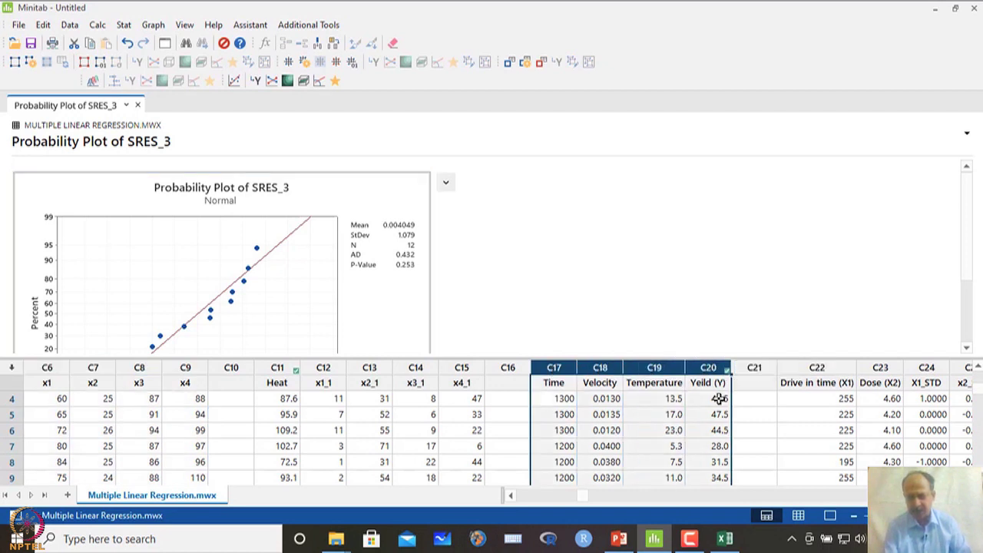